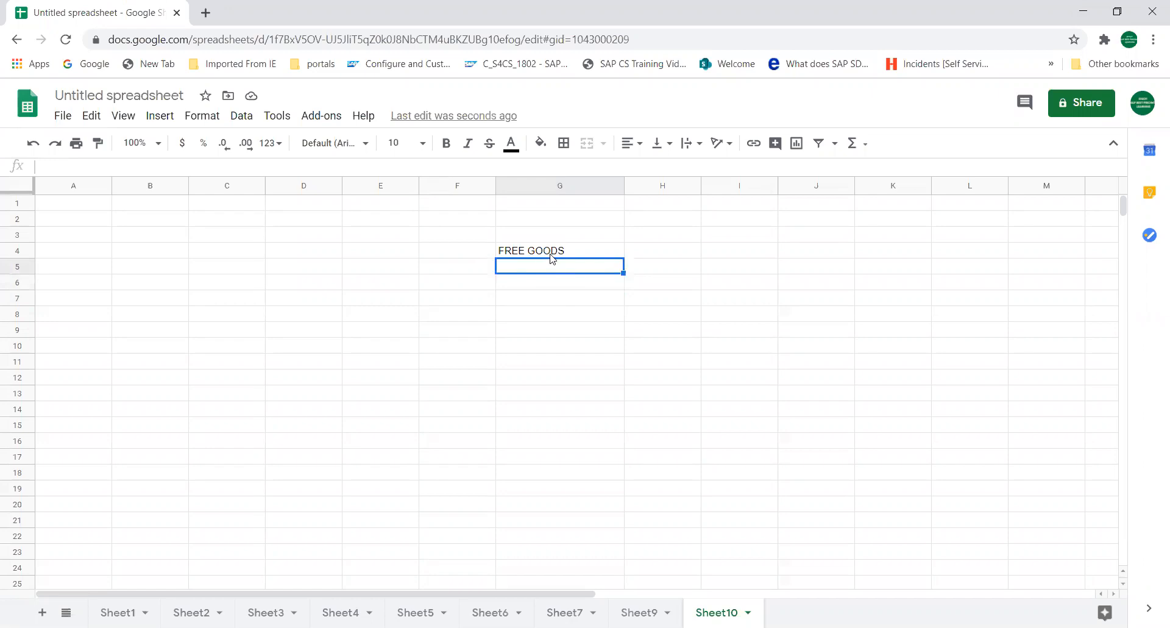
Enter the labels %, VALUE and QTY in cells I4 to I6, beside the FREE GOODS heading.
left_click(550, 272)
left_click(558, 253)
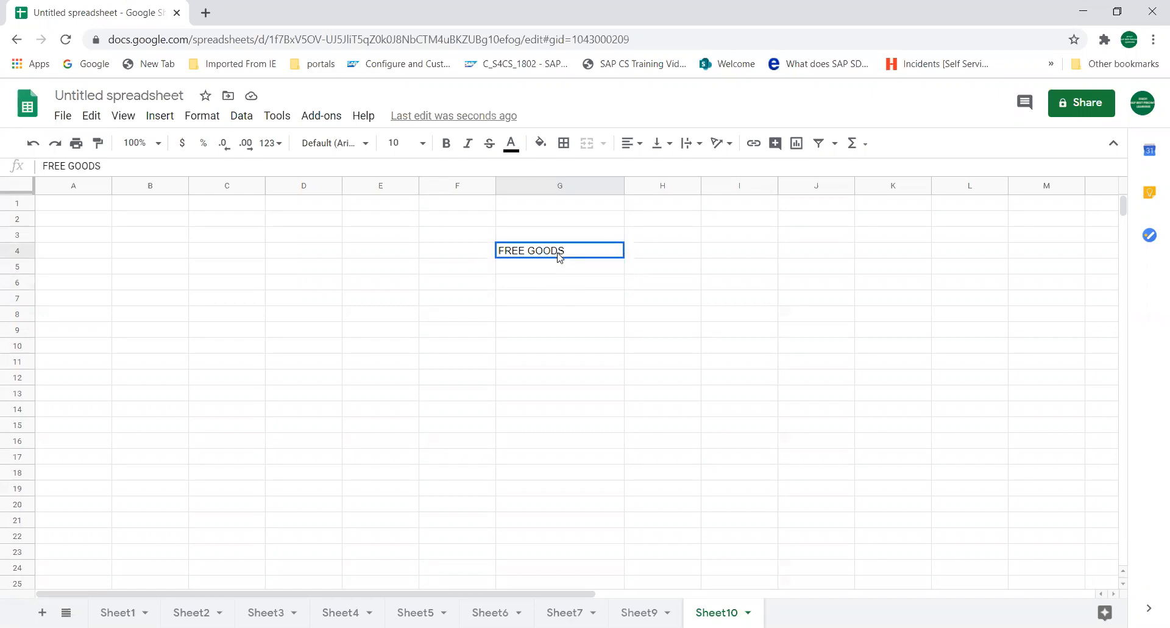
left_click(653, 255)
left_click(723, 256)
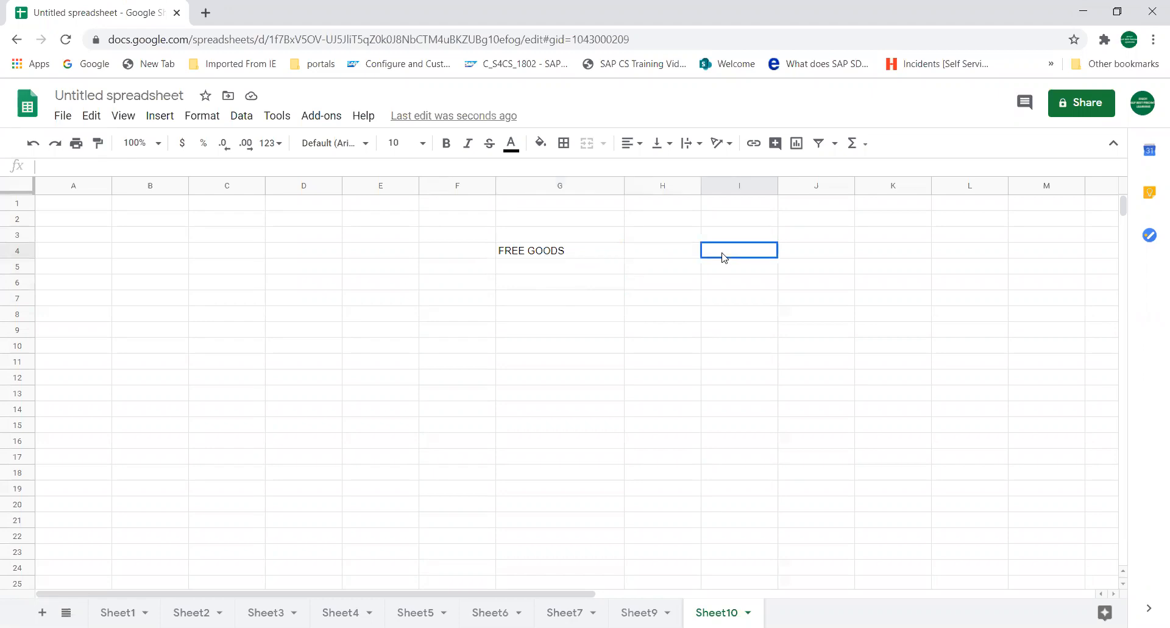
type("%")
left_click(720, 273)
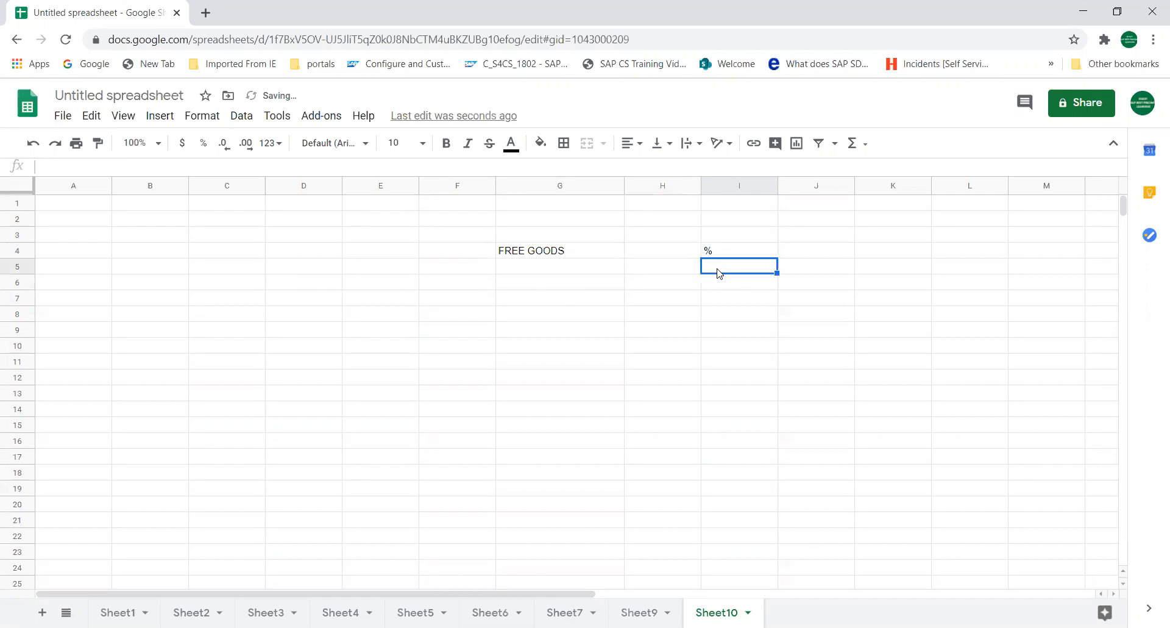
type("VALUE")
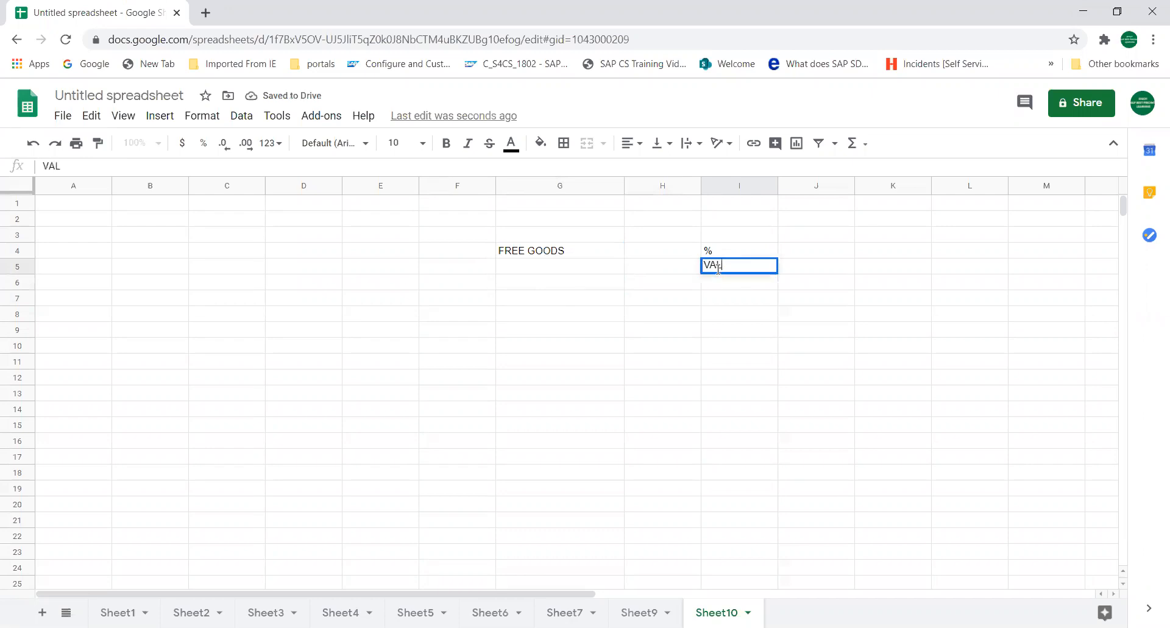
key("Return")
type("QTY")
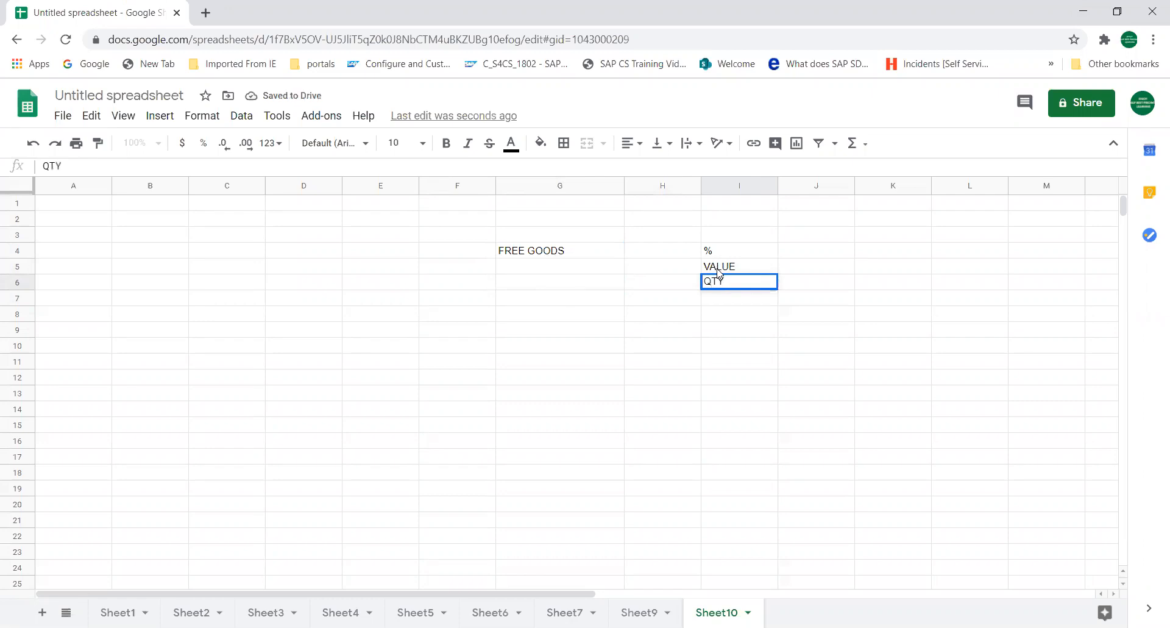
key("Return")
key("Left")
key("Up")
key("Up")
key("Up")
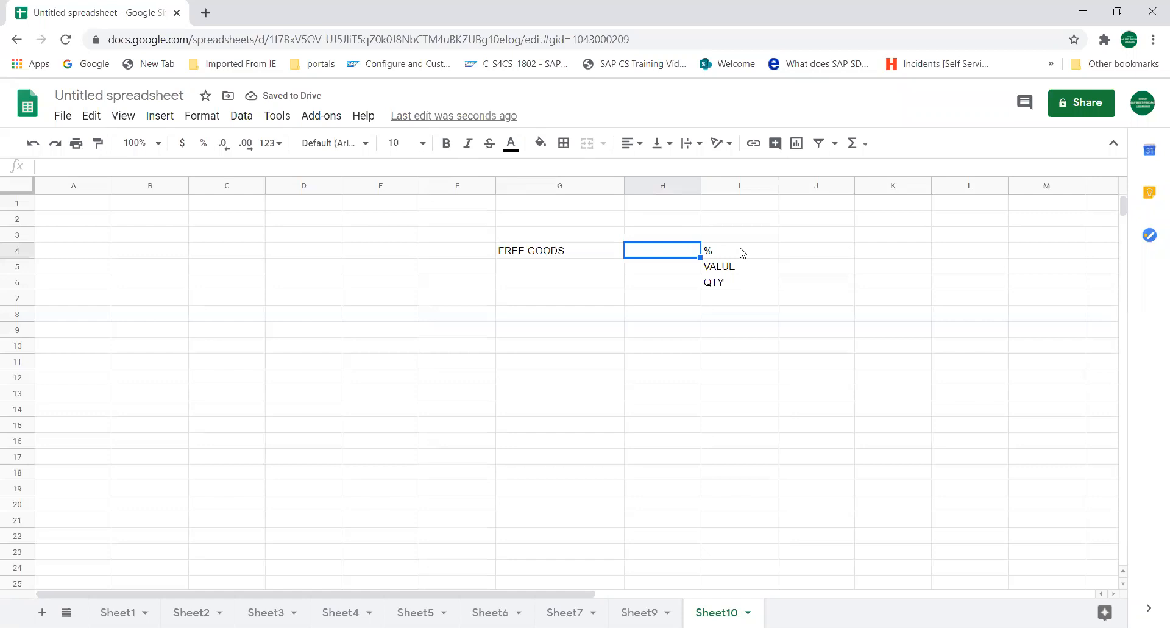
left_click(740, 251)
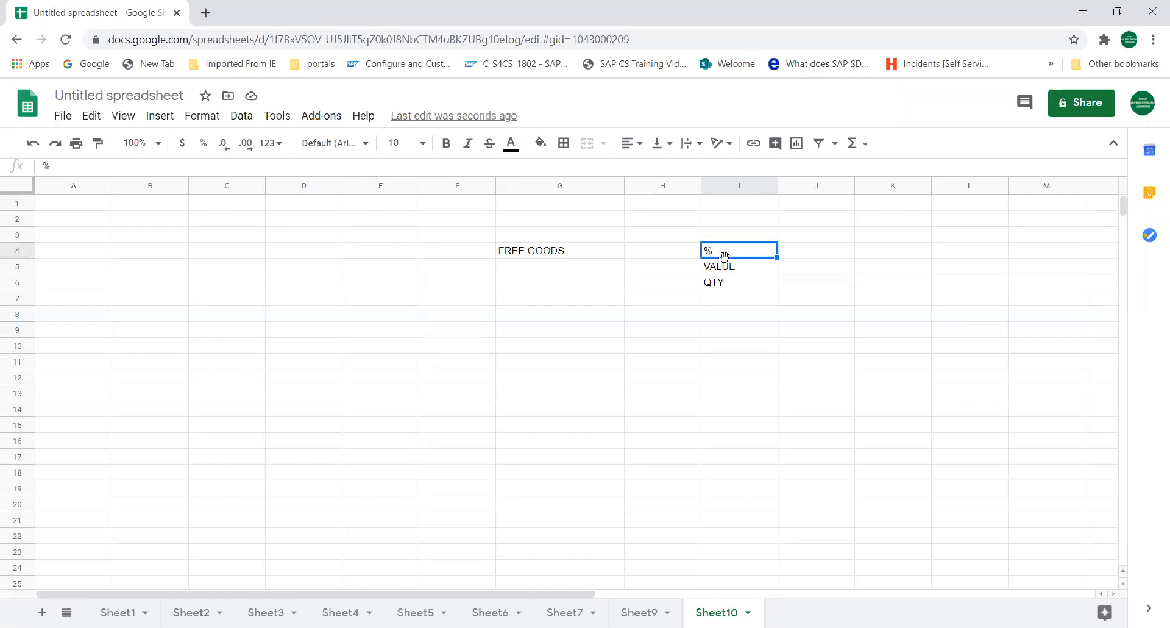
left_click(727, 266)
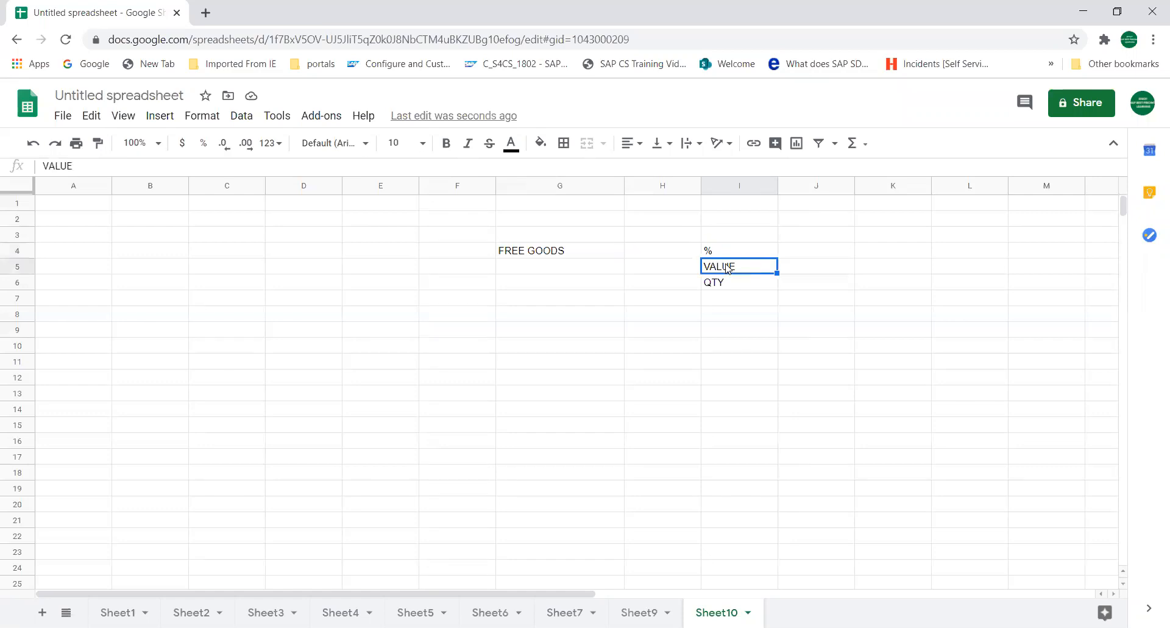
left_click(727, 256)
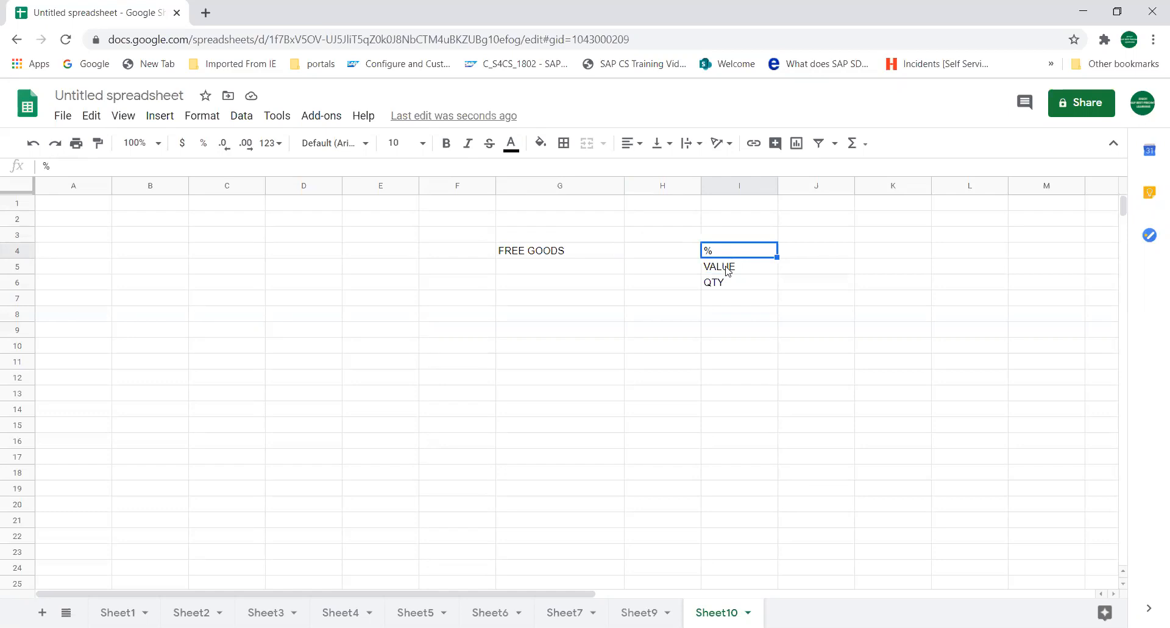
left_click(729, 268)
Clear the %, VALUE and QTY labels from cells I4 to I6.
left_click(721, 284)
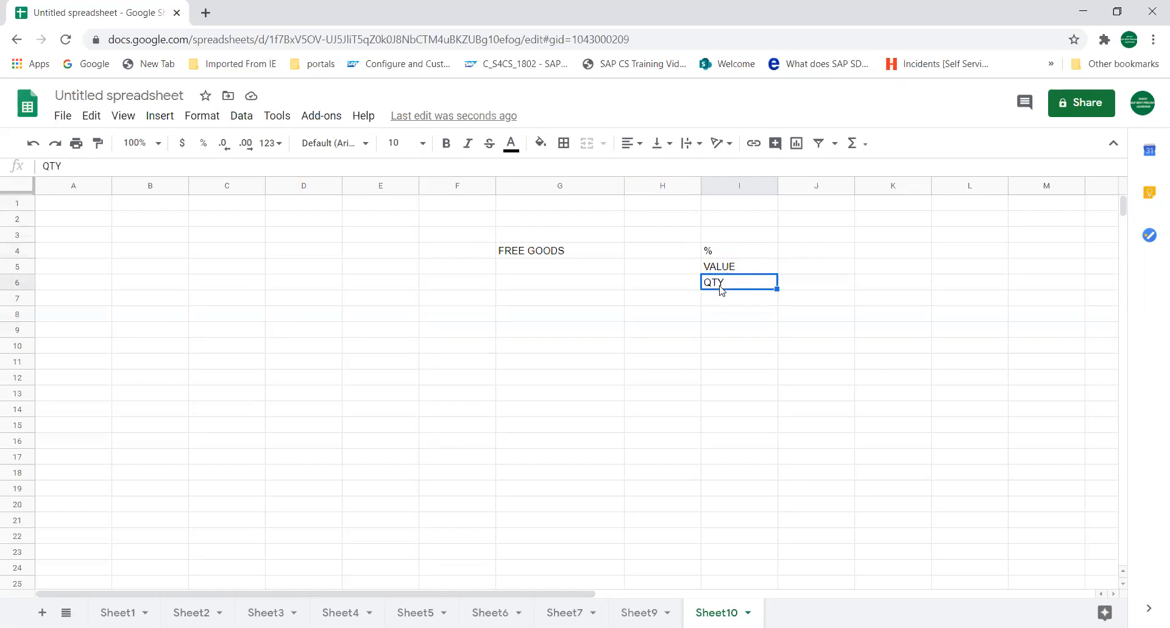
key("shift+Up")
key("shift+Up")
key("Delete")
Enter material M1 with quantity 10 and unit PC in cells G7 to I7.
left_click(597, 287)
left_click(556, 317)
left_click(555, 304)
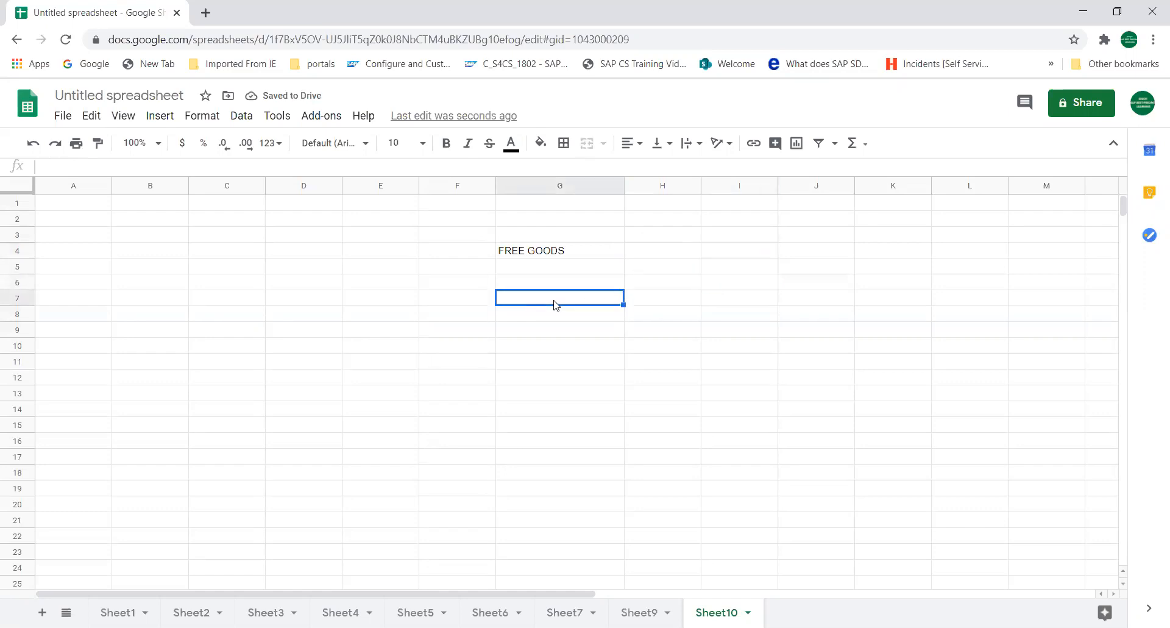
type("M1")
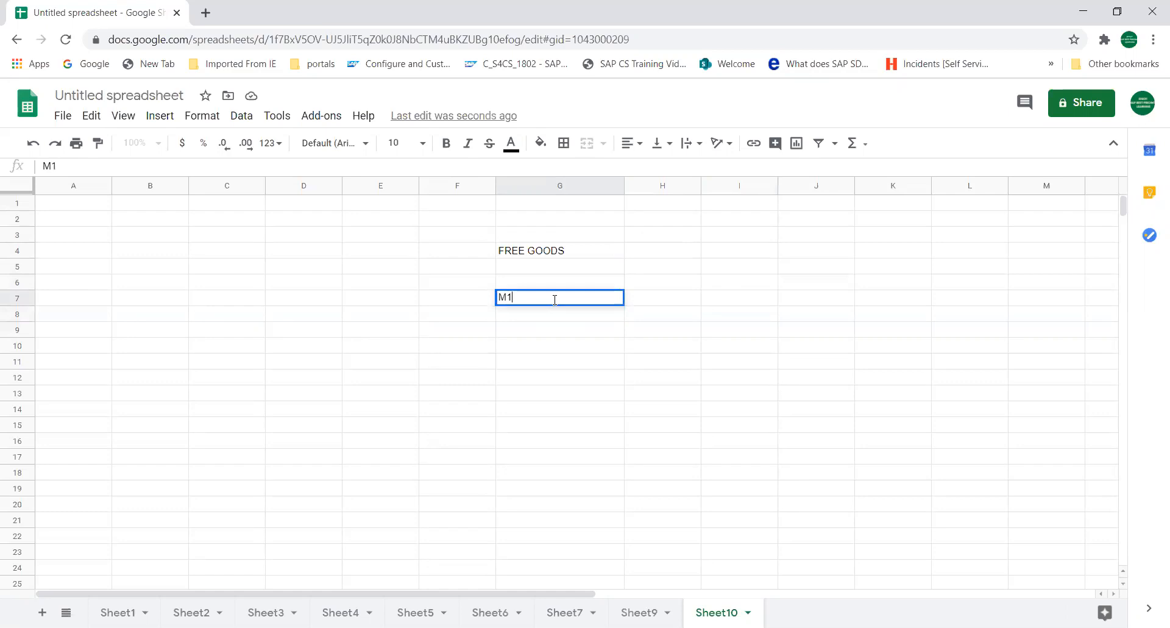
key("Tab")
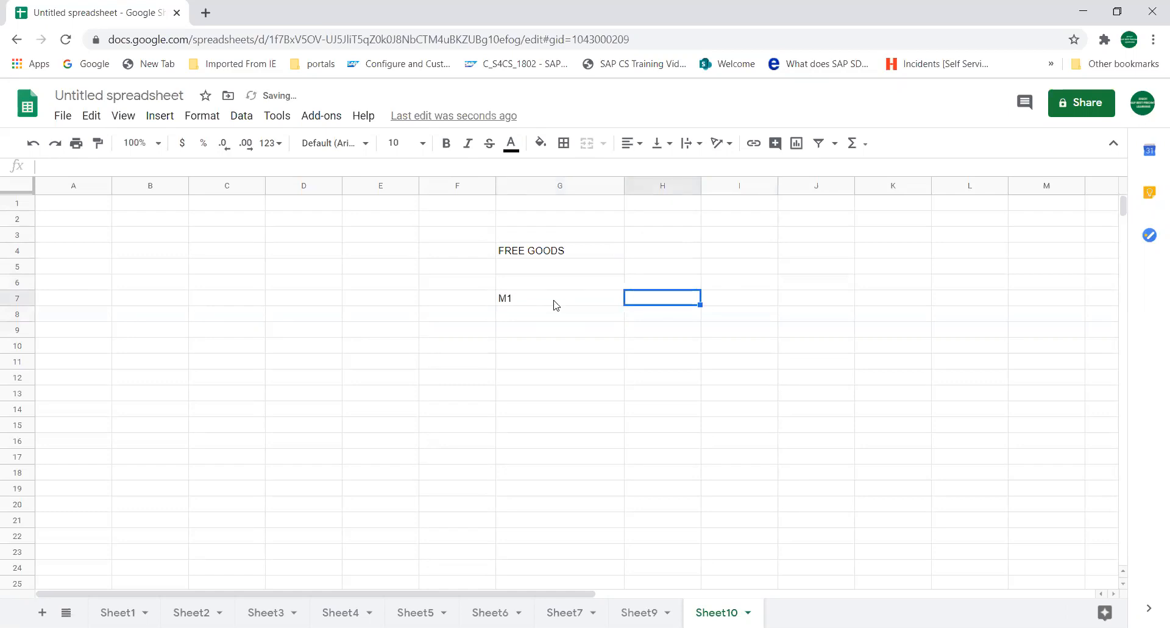
type("10")
key("Tab")
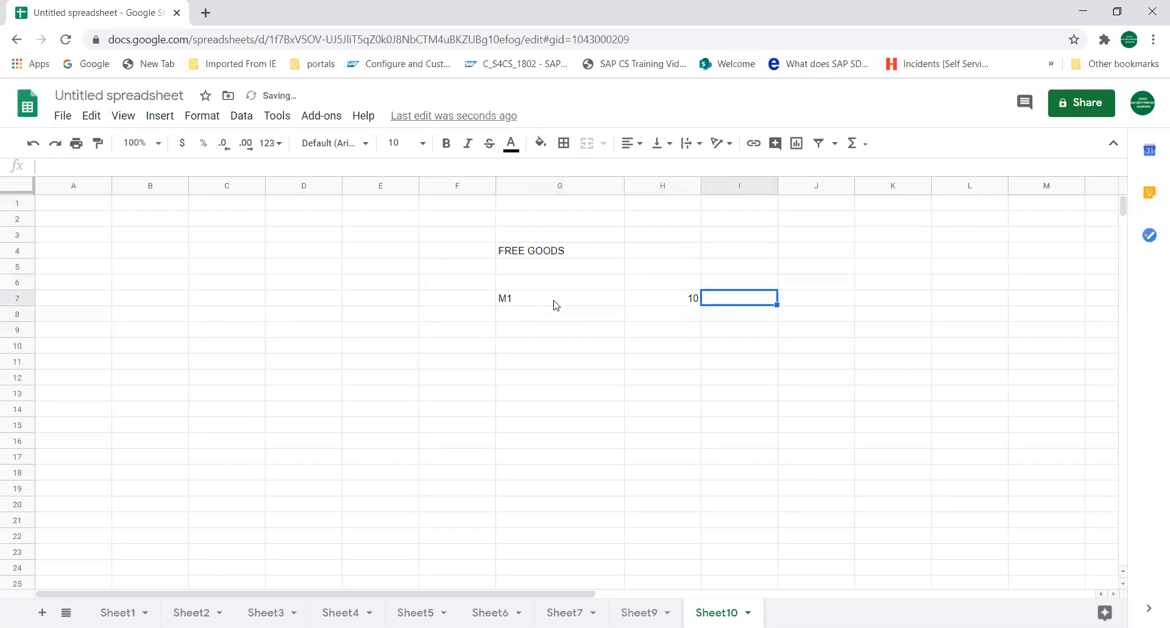
type("PC")
key("Tab")
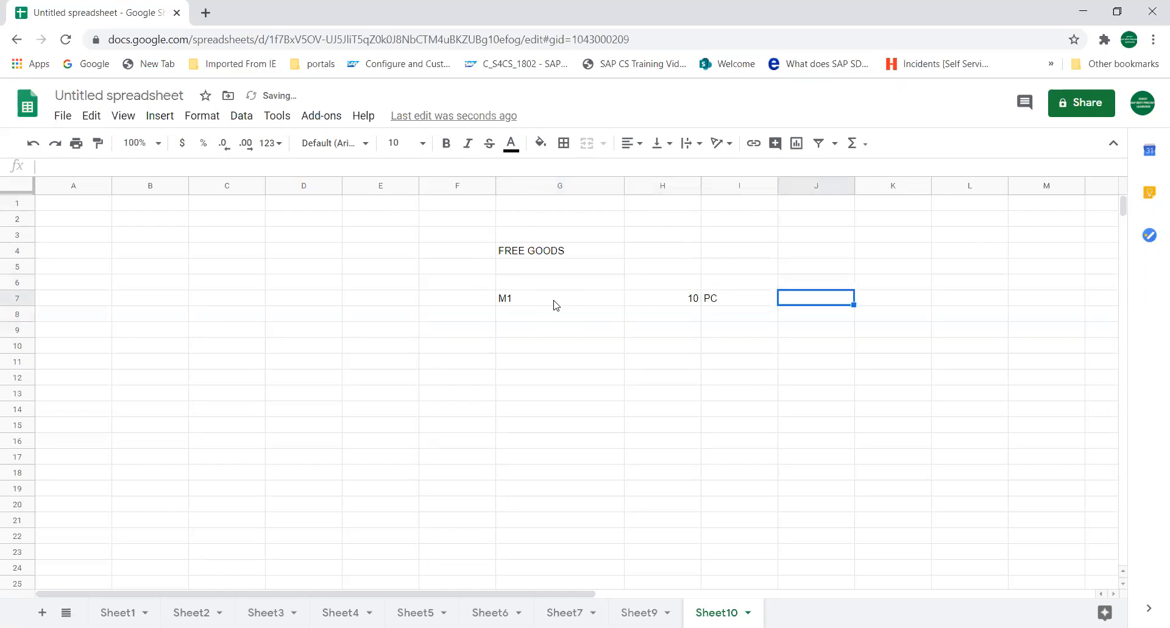
Enter quantity 5 with unit PC in cells H8 and I8, below the M1 line.
key("Down")
key("Left")
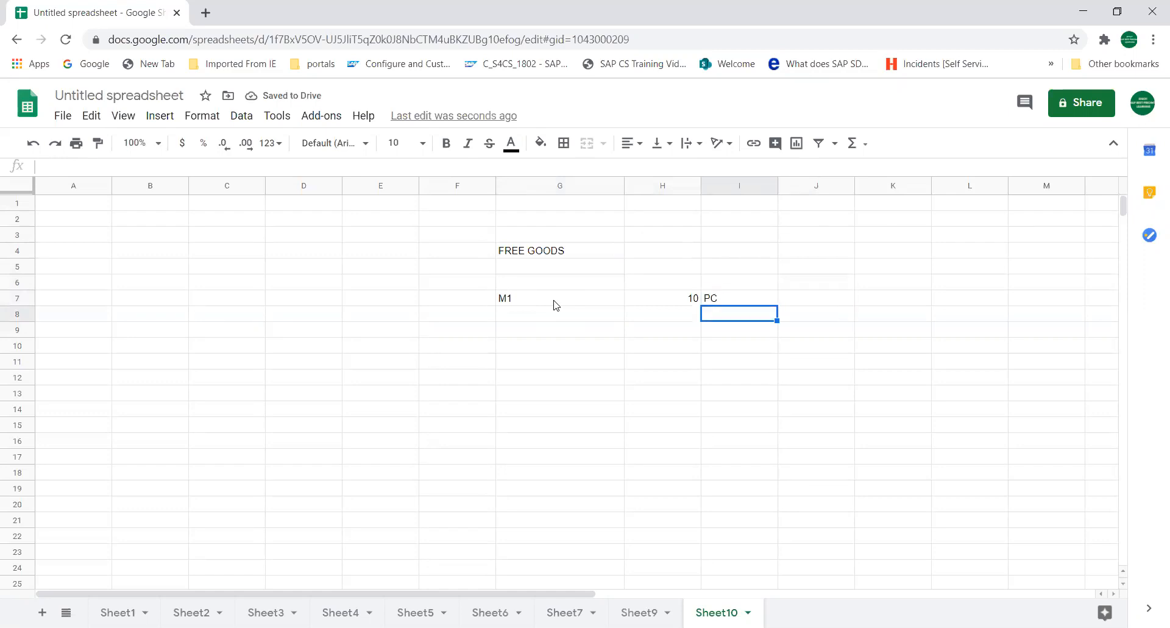
key("Left")
type("5")
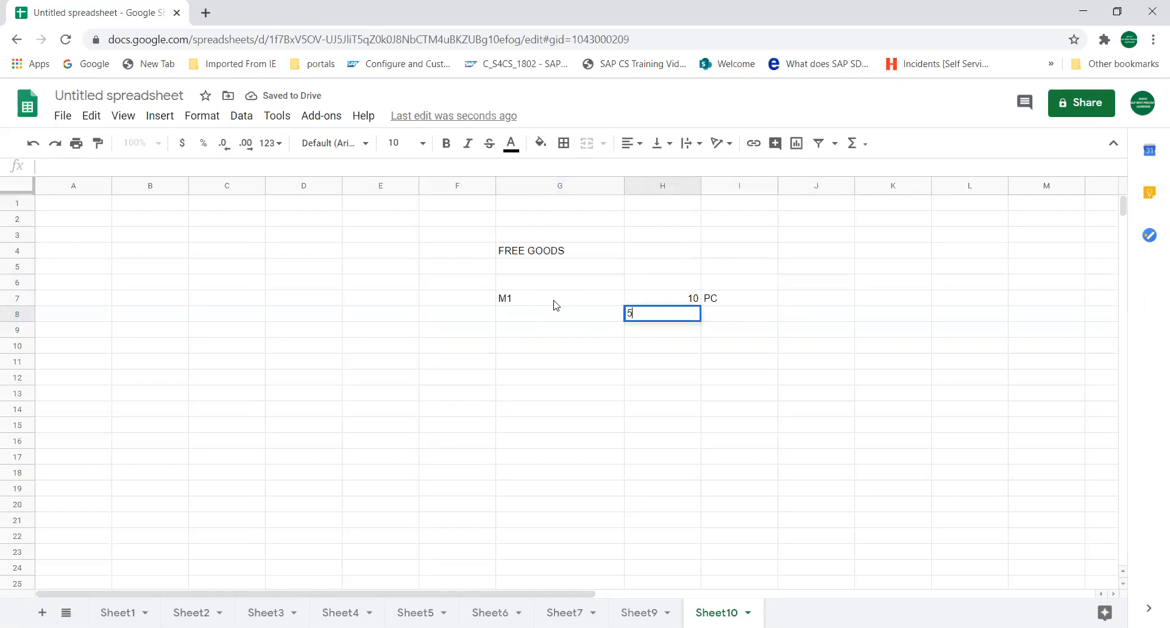
key("Tab")
type("PC")
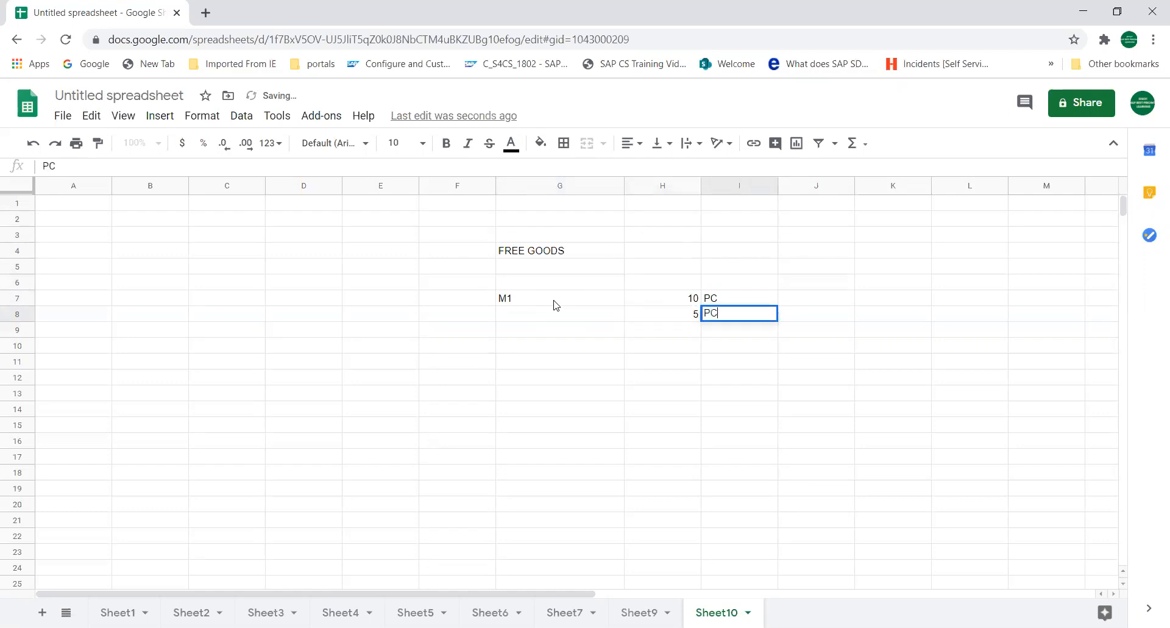
key("Return")
key("Up")
key("Up")
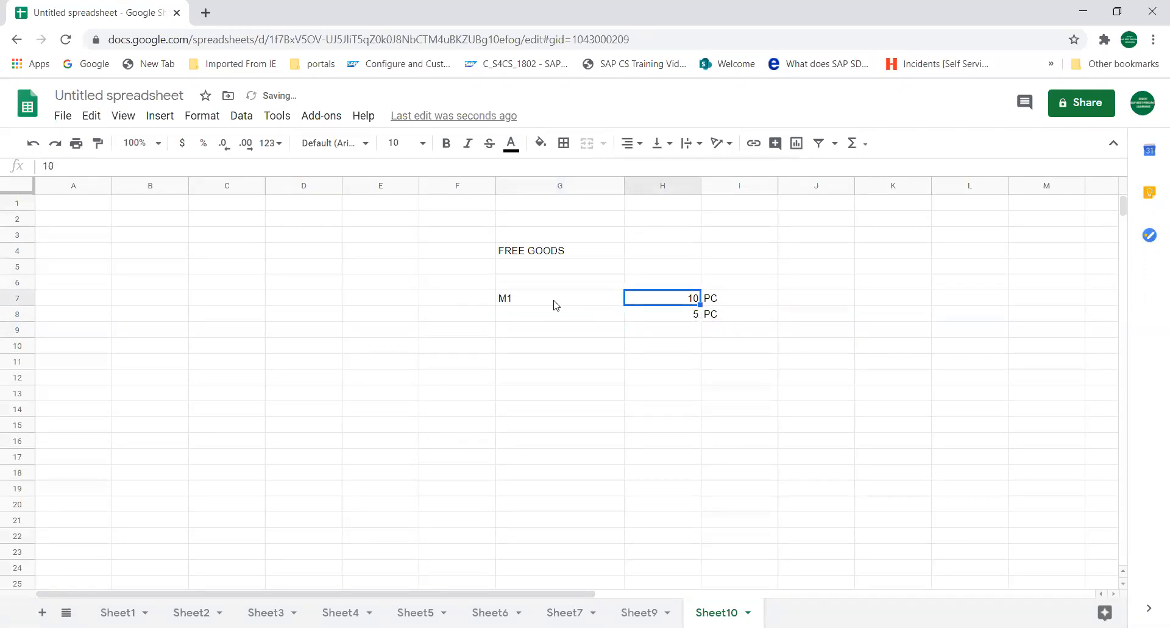
key("Left")
key("Left")
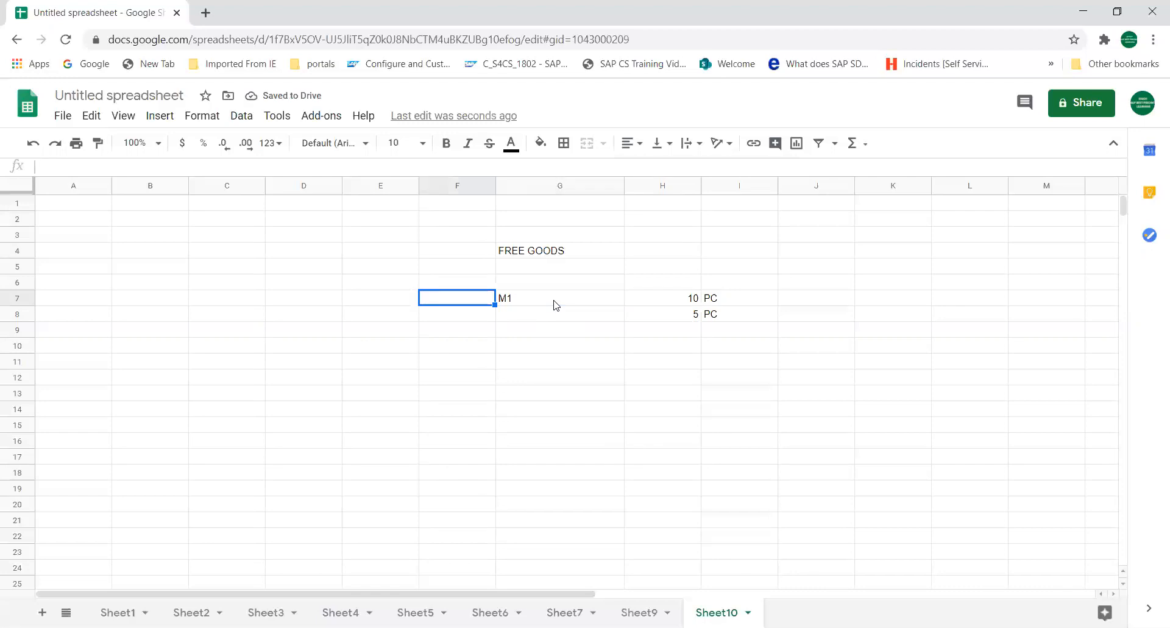
key("Right")
key("Right")
key("Left")
Enter the amount 1000 in J7 and the currency EURS in K7 for the 10 PC line.
key("Right")
key("Right")
key("Right")
key("Left")
key("Right")
type("10000")
key("BackSpace")
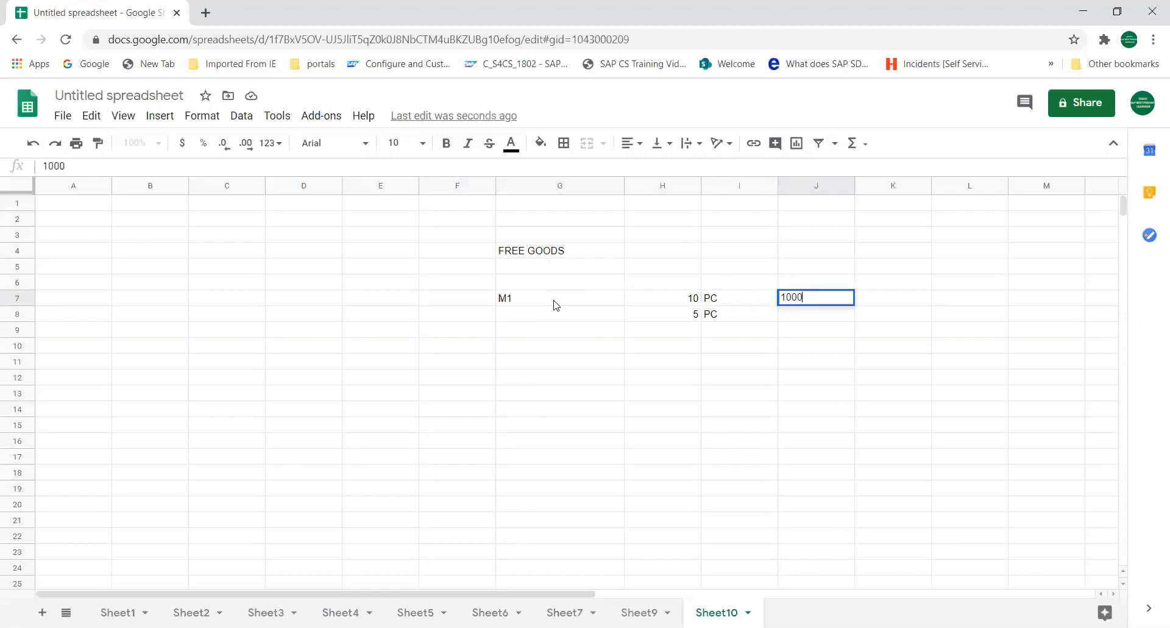
key("Right")
type("EURS")
key("Right")
key("Left")
key("Left")
key("Left")
key("Left")
key("Left")
key("Left")
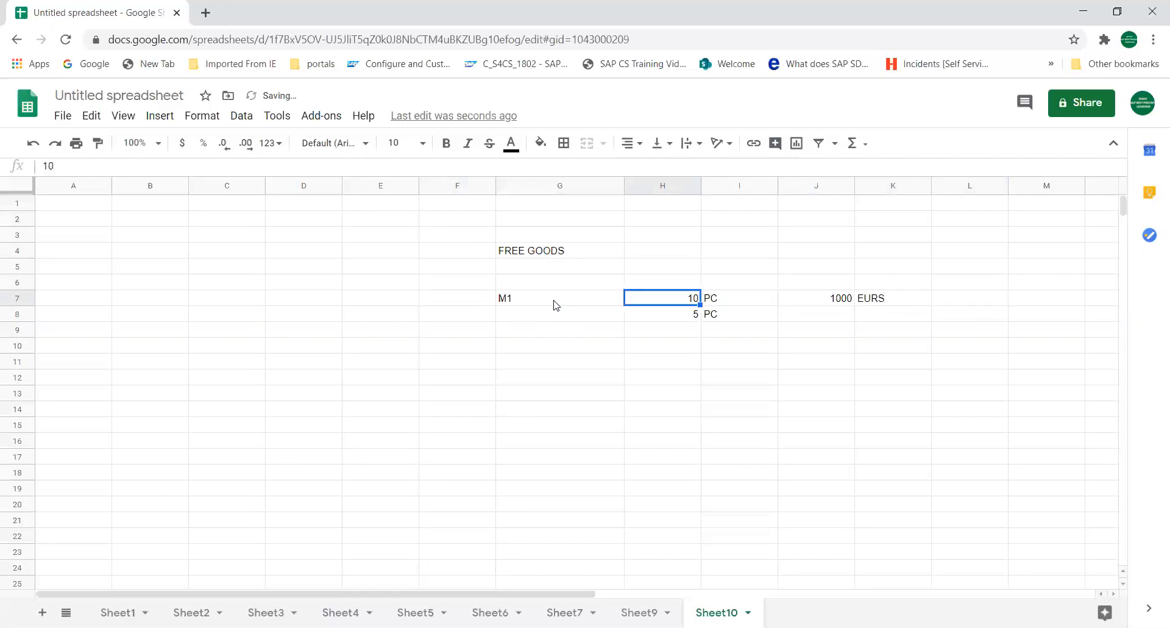
key("Right")
key("Right")
key("Right")
key("Down")
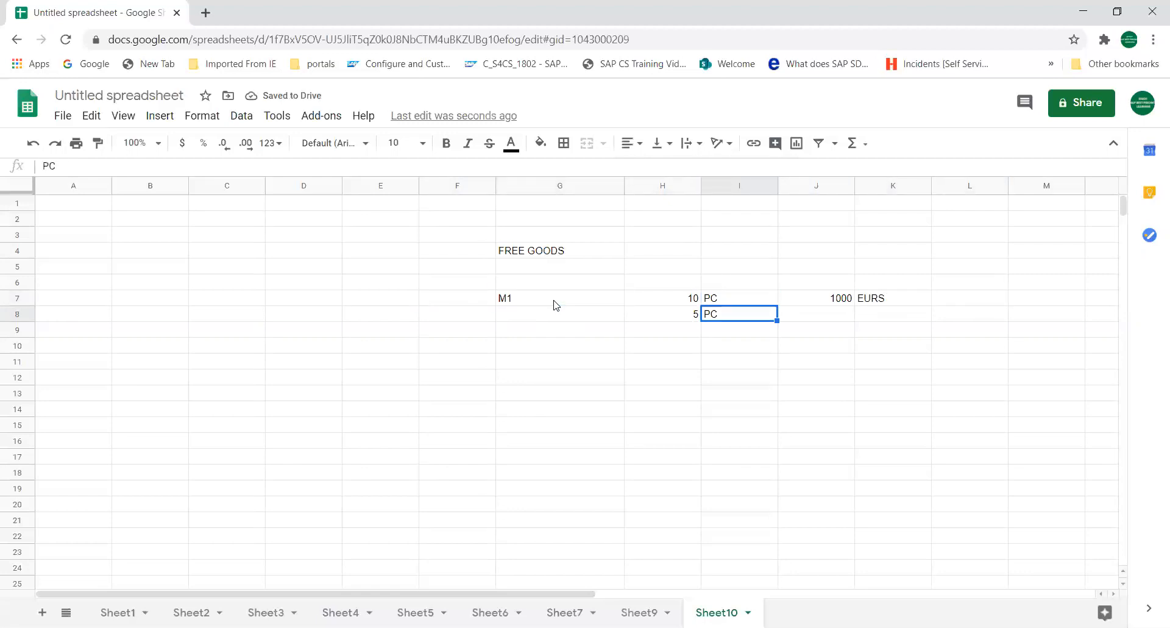
key("Left")
key("Right")
key("Up")
key("Left")
key("Right")
key("Right")
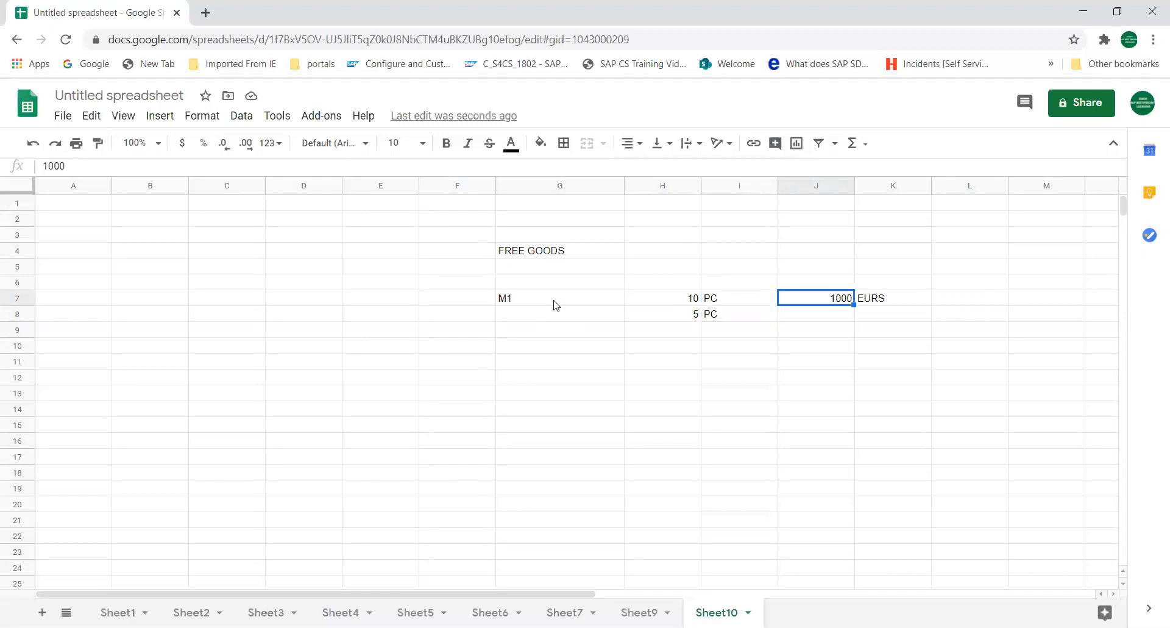
key("Left")
key("Left")
Enter the amount 500 in J8 and the currency EURS in K8 for the 5 PC line.
key("Down")
key("Right")
key("Right")
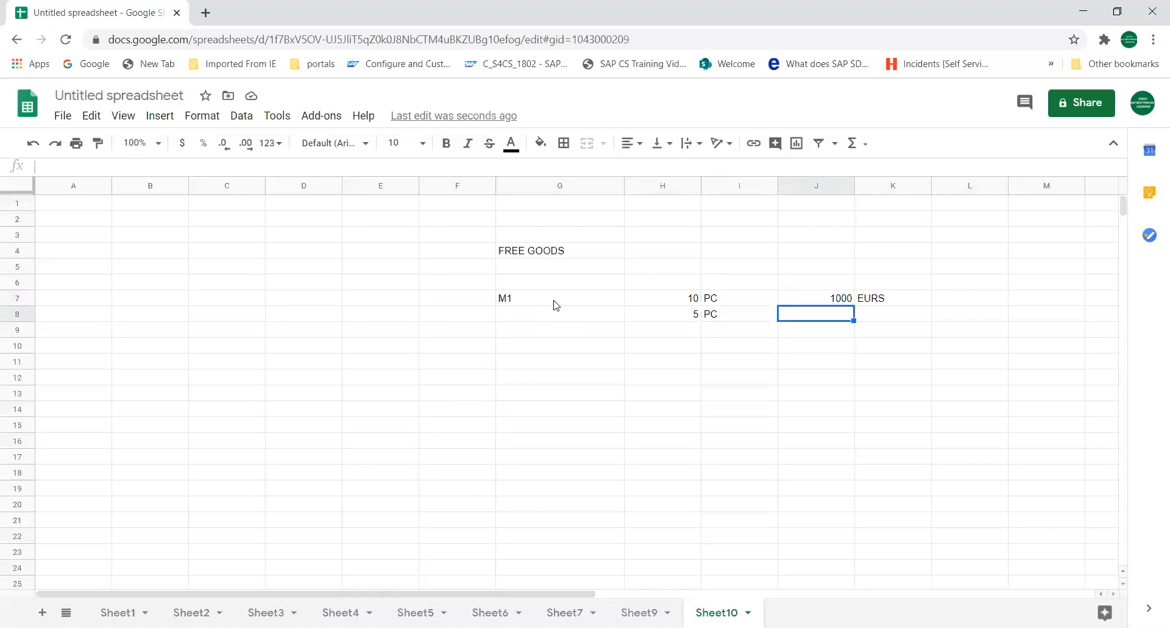
key("Up")
key("Down")
type("500")
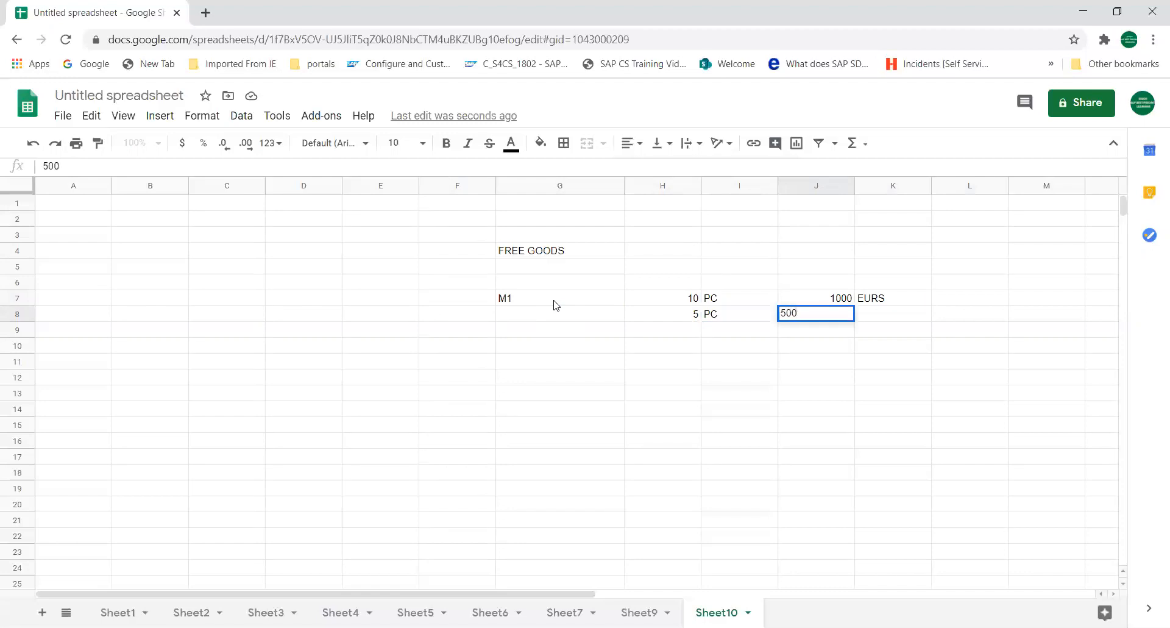
key("Tab")
type("EUR")
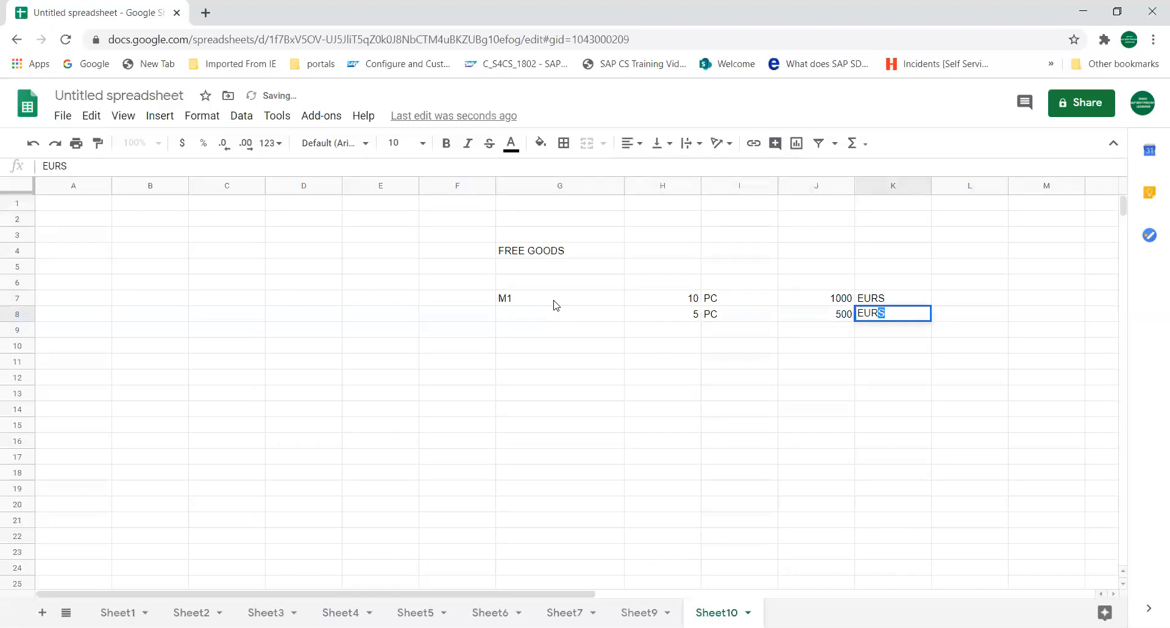
key("Return")
Enter M1 as the material in cell G8 for the 5 PC line.
key("Left")
key("Left")
key("Left")
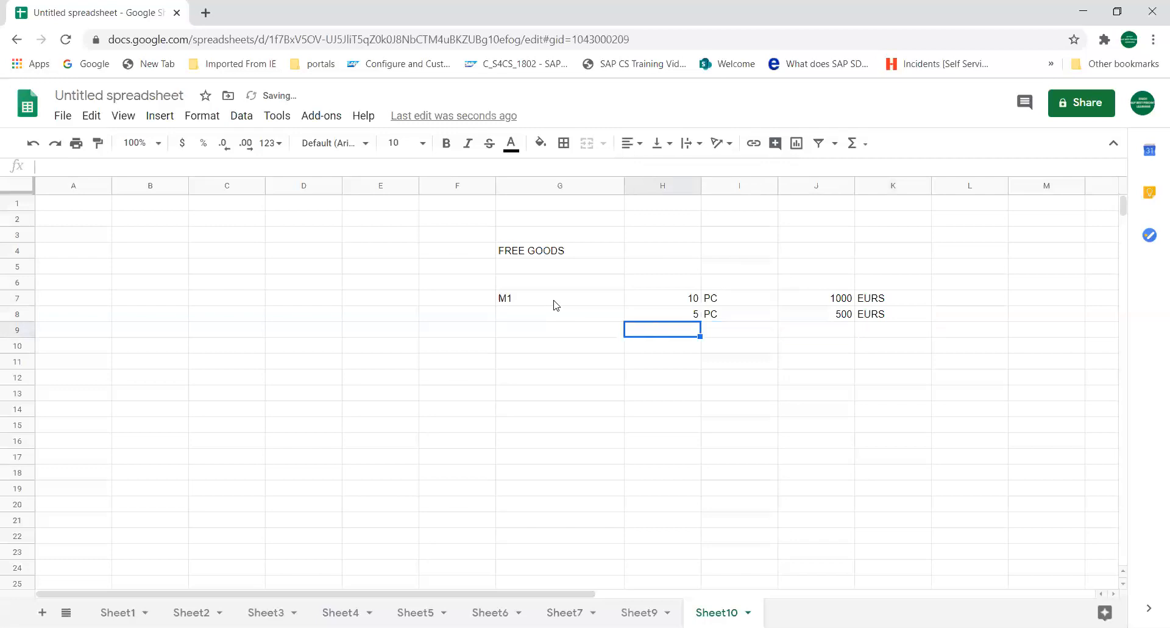
key("Left")
key("Up")
type("M")
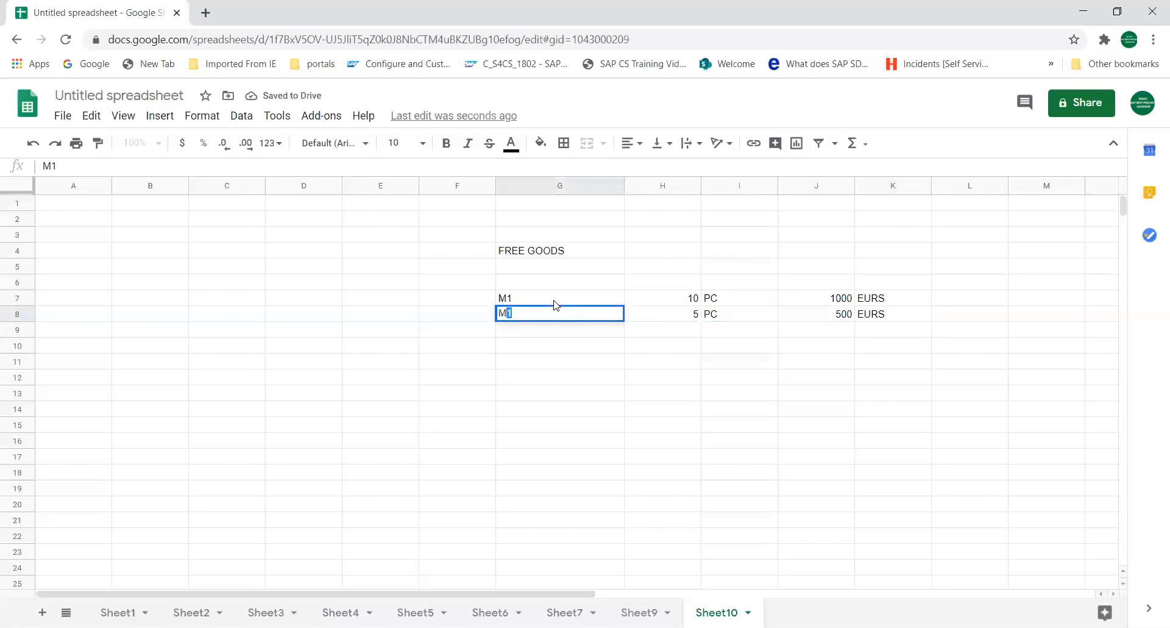
key("Return")
Label the scenarios by entering SC1 in cell F6 and SC2 in cell F10.
key("Left")
key("Up")
key("Up")
key("Up")
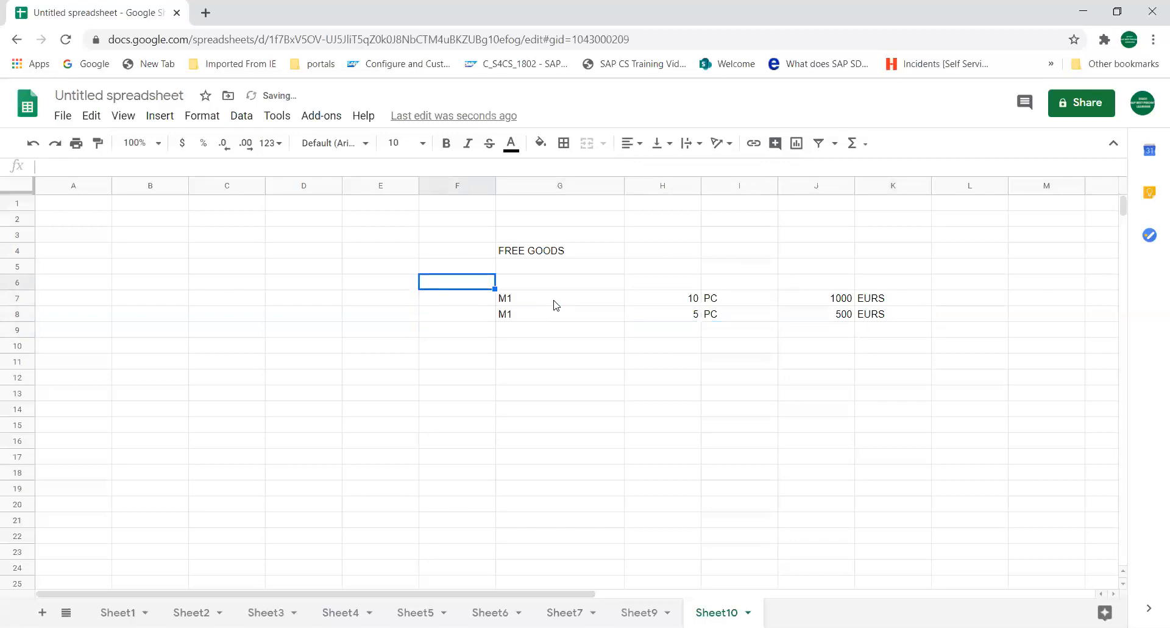
type("SC1")
key("Return")
key("Down")
key("Down")
key("Down")
type("SC2")
key("Tab")
Copy the two material lines in G7:K8 to the SC2 block starting at G10.
key("Up")
key("Up")
key("Up")
key("shift+Down")
key("shift+Right")
key("shift+Right")
key("shift+Right")
key("shift+Right")
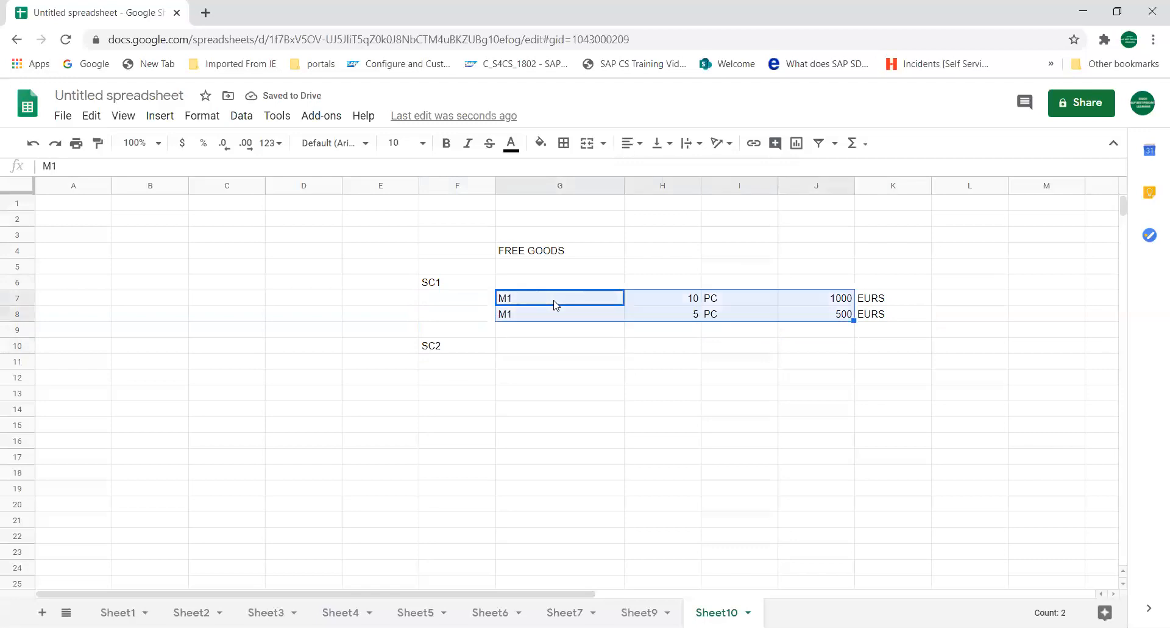
key("ctrl+c")
key("Down")
key("Down")
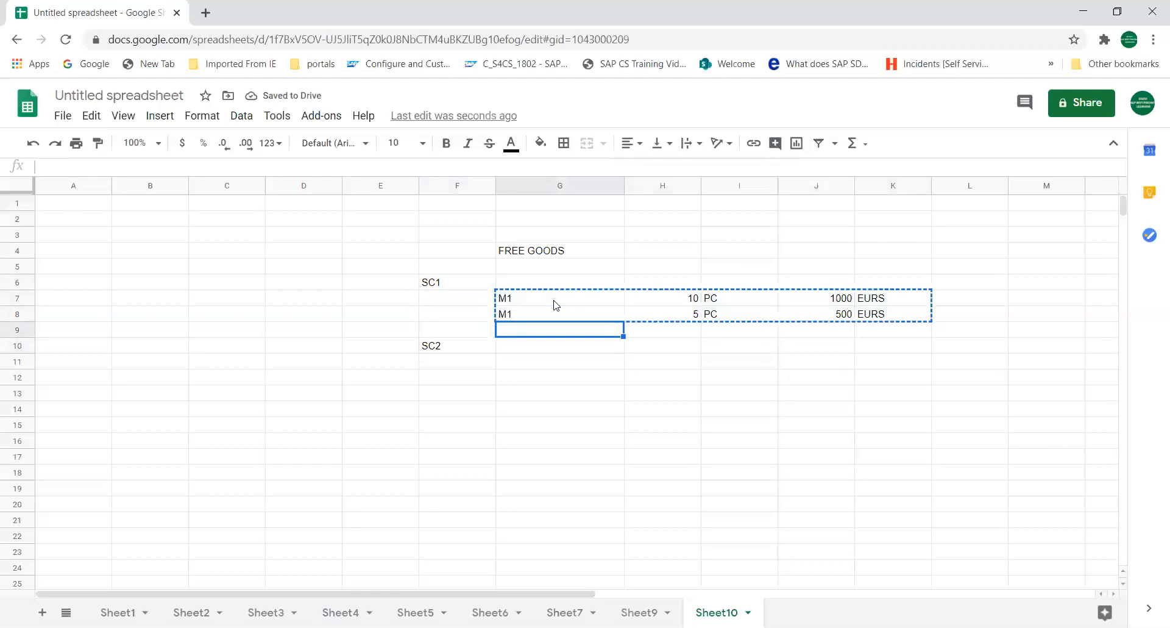
key("ctrl+v")
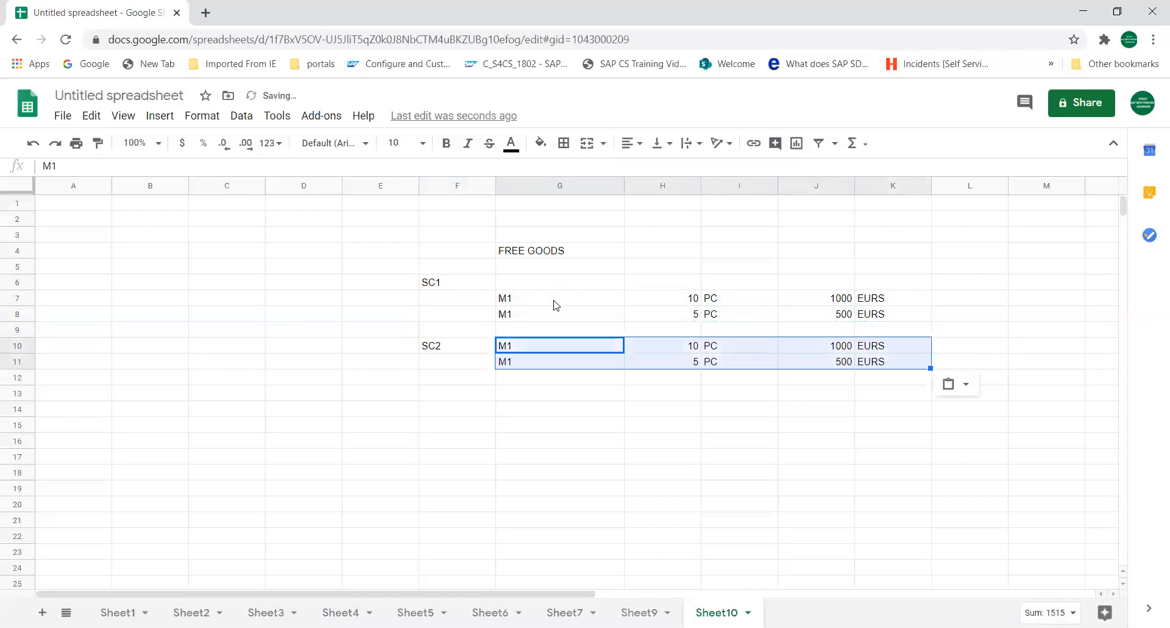
Change the material of the second SC2 line in cell G11 to M2.
key("Down")
type("M2")
key("Return")
key("Up")
key("Up")
key("Down")
key("Right")
key("Right")
key("Right")
key("Right")
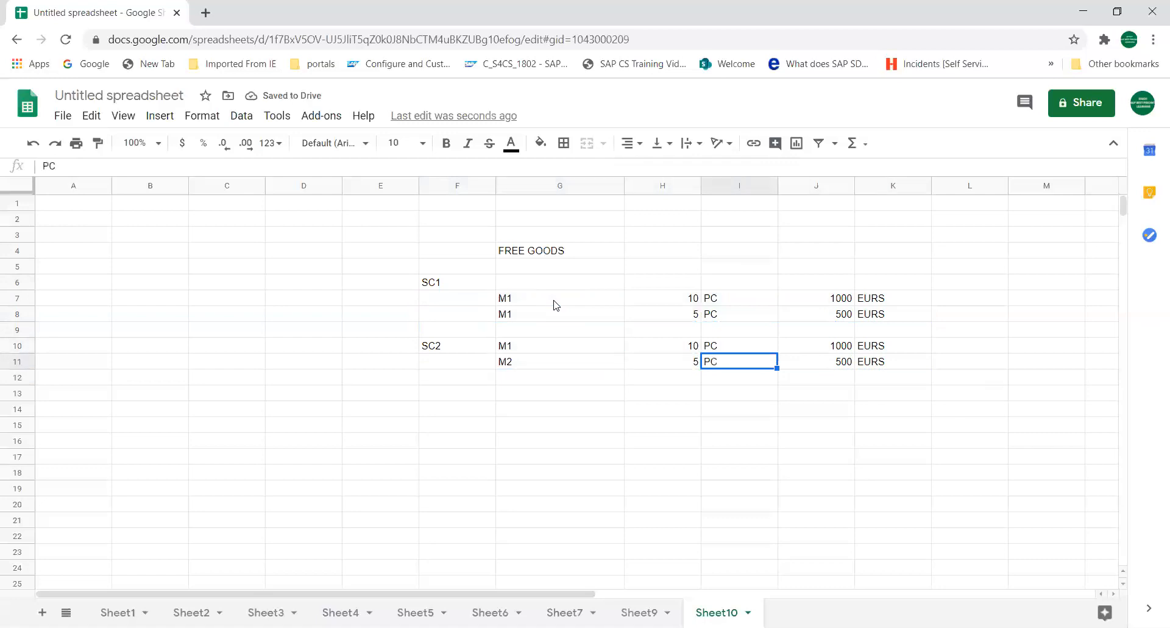
key("Left")
key("Left")
key("Left")
key("Left")
key("Left")
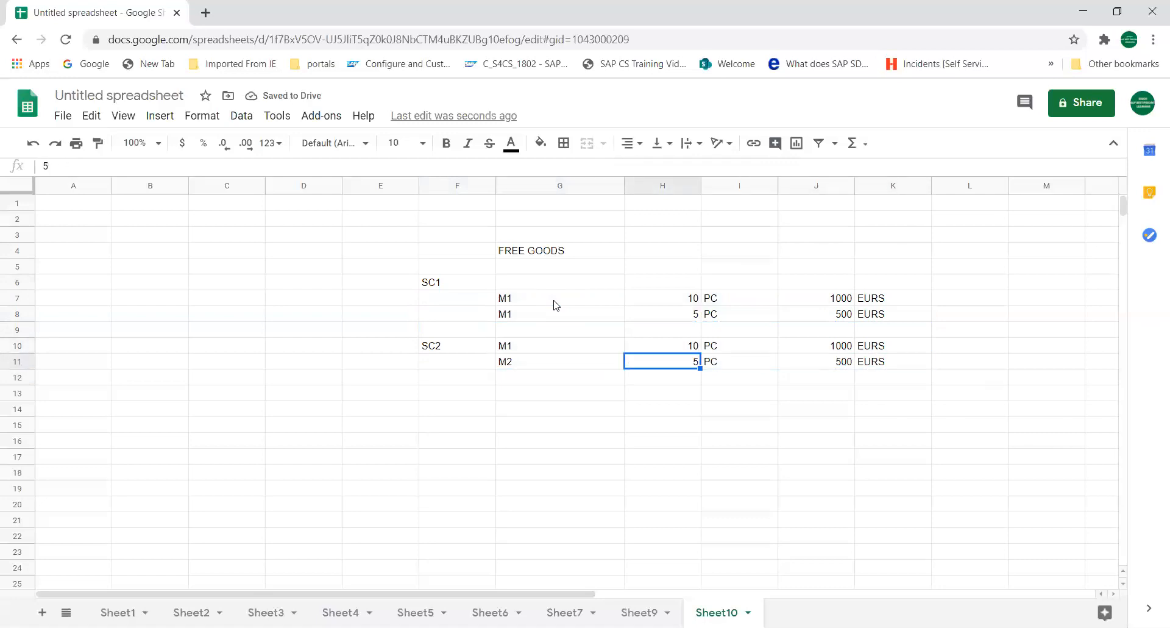
Review the materials, quantities and prices of the two SC2 lines in rows 10 and 11.
key("Up")
key("Right")
key("Right")
key("Right")
key("Right")
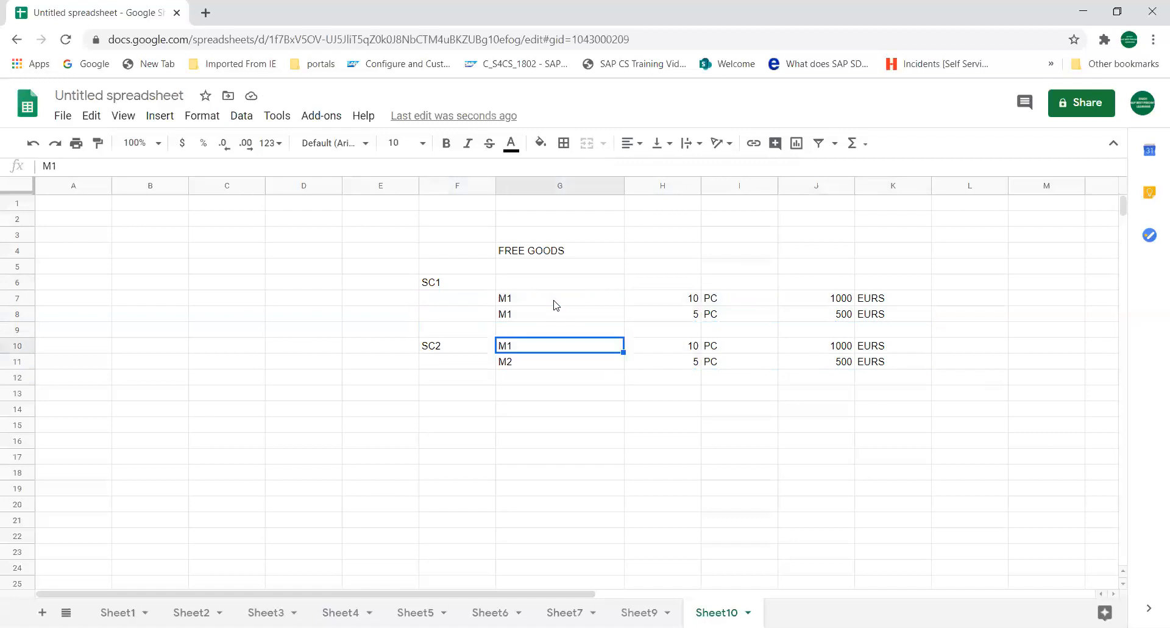
key("Right")
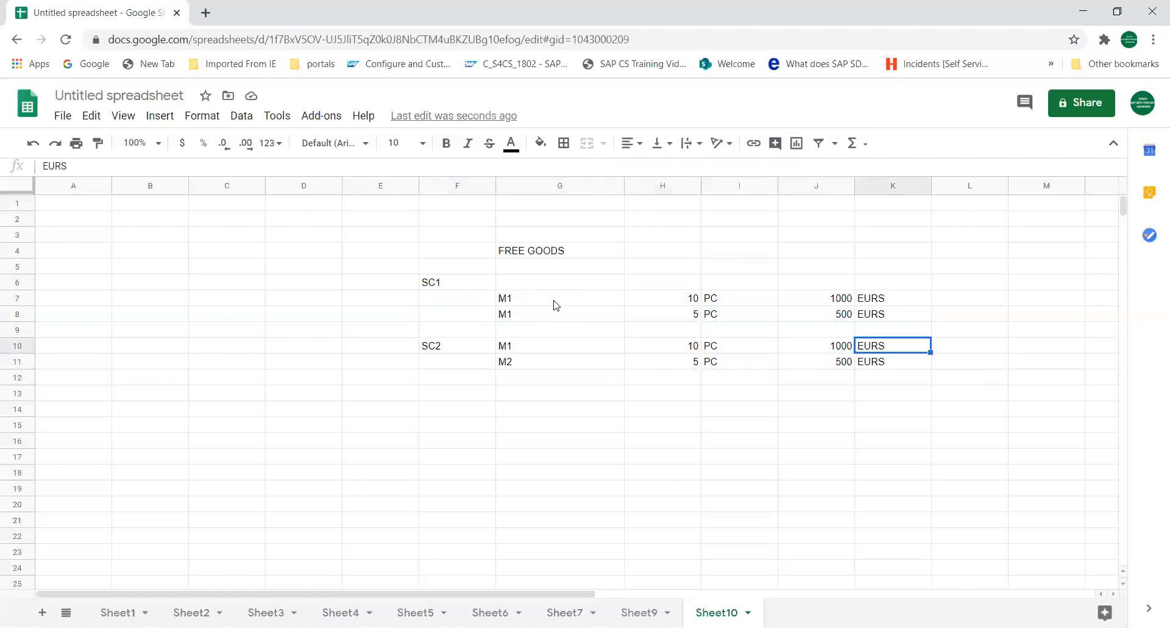
key("Left")
key("Left")
key("Left")
key("Left")
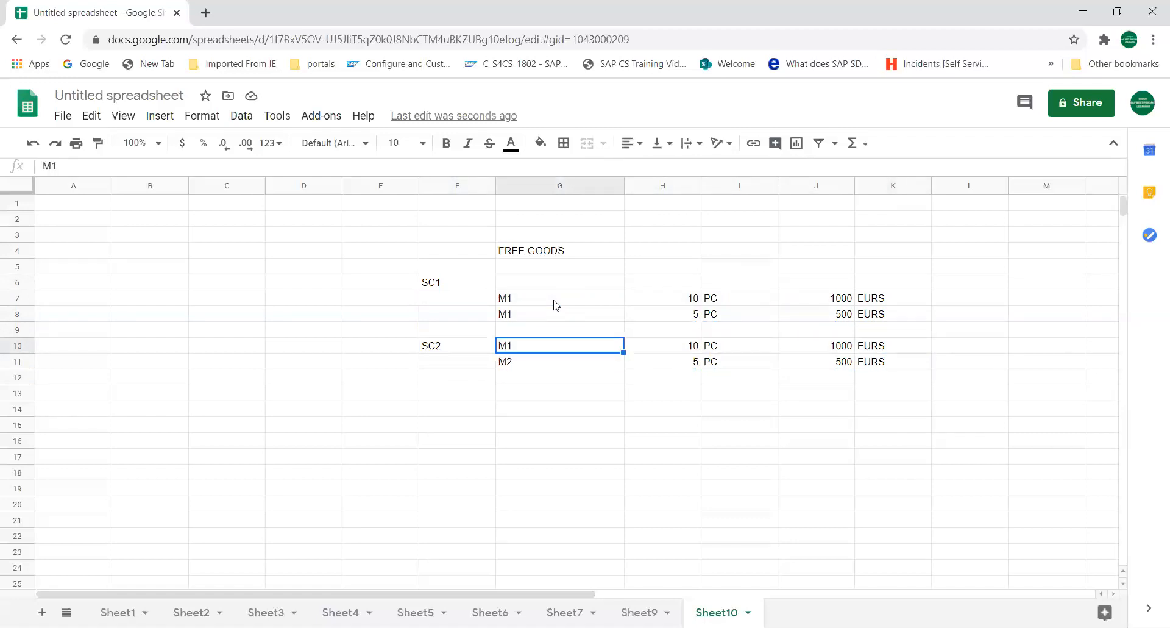
key("Down")
key("Down")
key("Up")
key("Up")
key("Down")
Enter TAN in cell L7 and X in cell M7 for the first SC1 line.
key("Up")
key("Up")
key("Up")
key("Up")
key("Right")
key("Right")
key("Right")
key("Left")
key("Left")
key("Left")
key("Left")
key("Right")
key("Right")
key("Right")
key("Right")
key("Right")
key("Right")
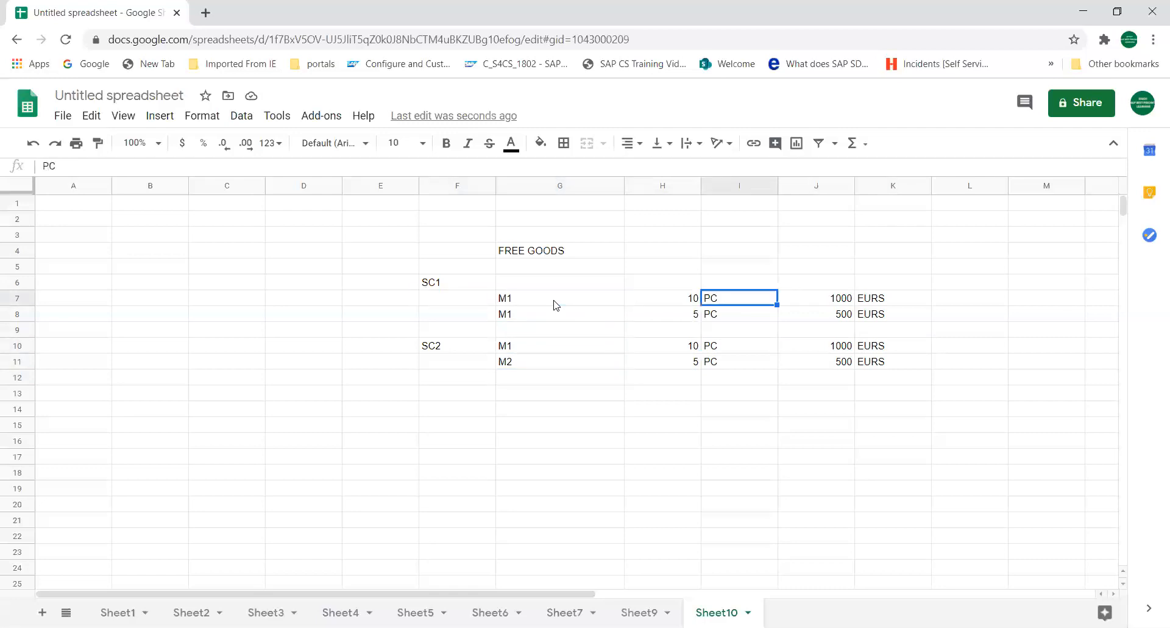
type("TAN")
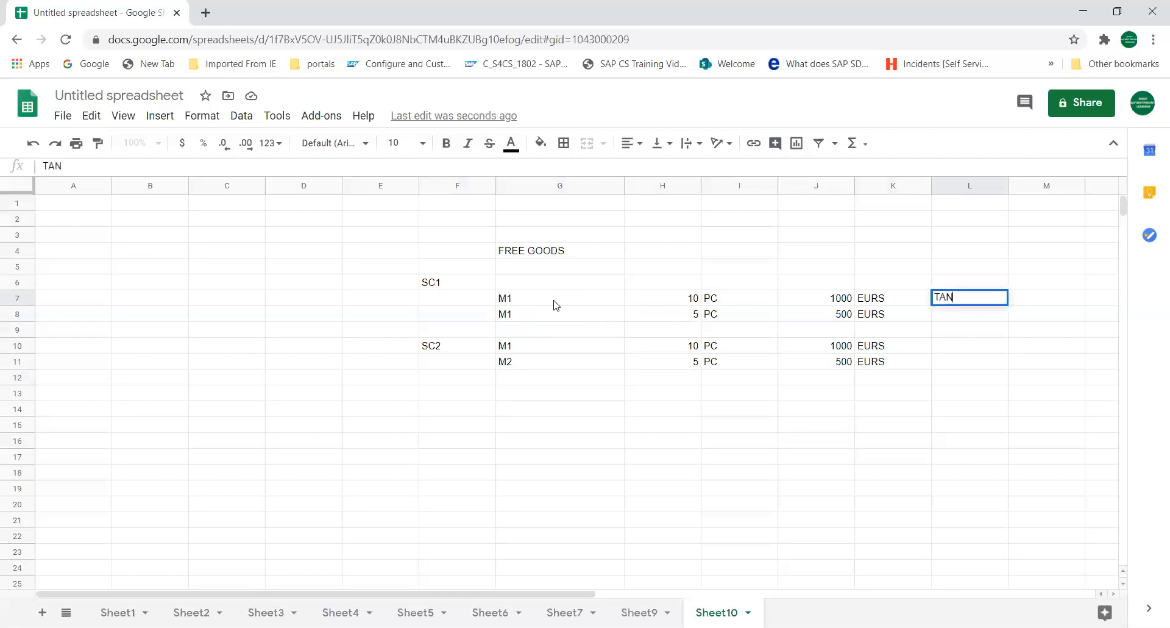
key("Return")
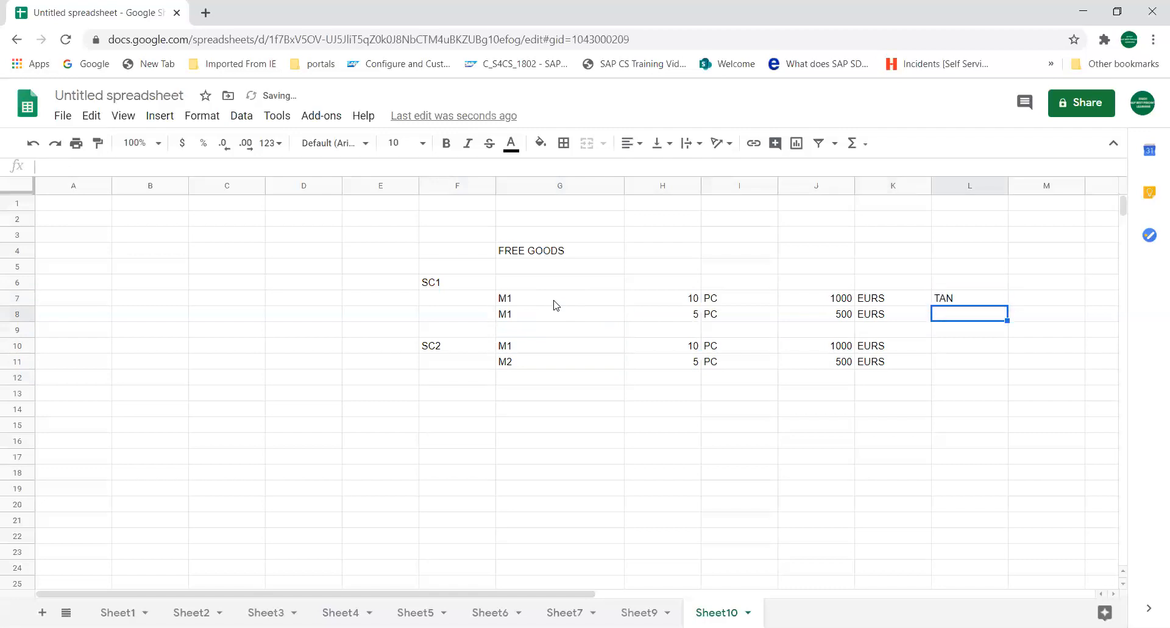
key("Up")
key("Right")
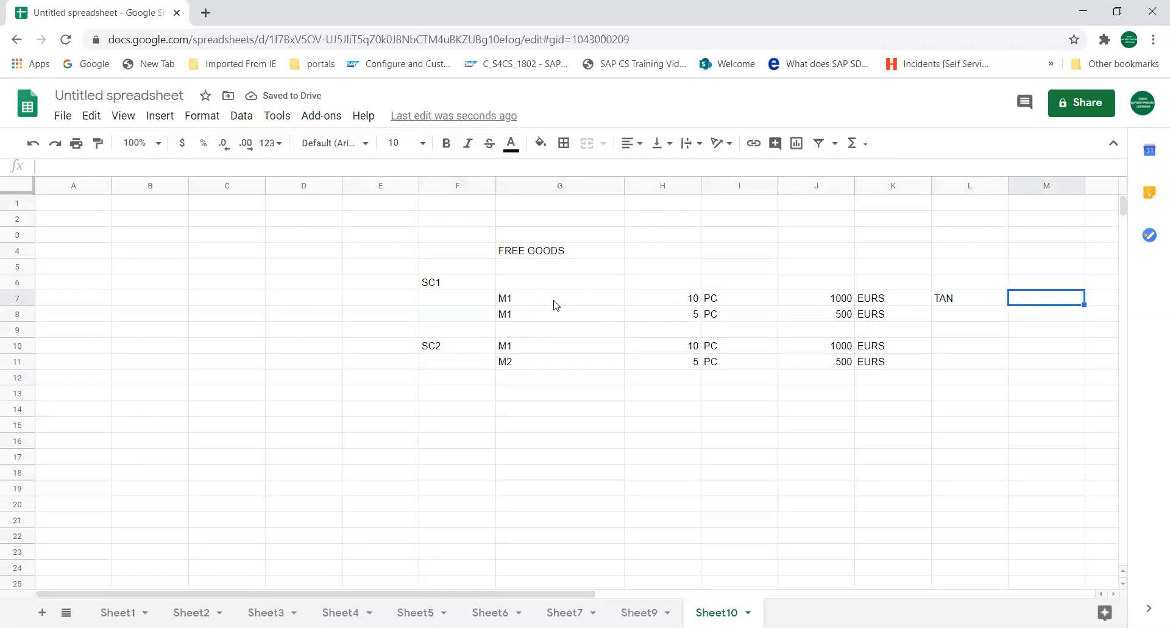
type("X")
key("Return")
Enter TANN in cell L8 and BLANK OR B in cell M8 for the second SC1 line.
key("Up")
key("Left")
key("Down")
key("Left")
key("Left")
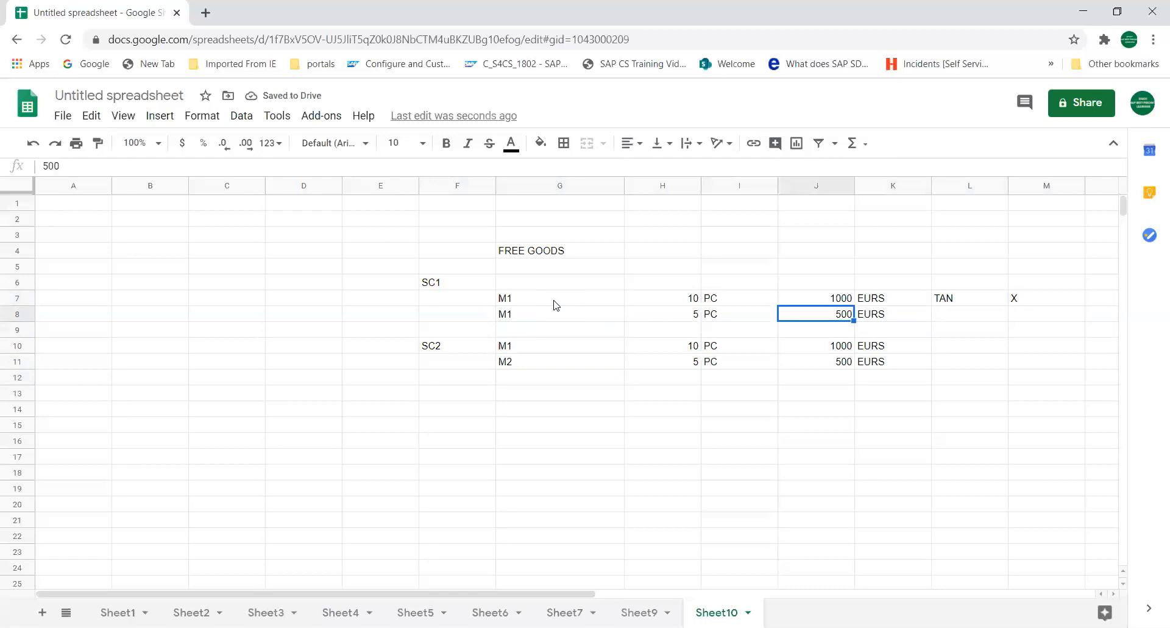
key("Right")
key("Right")
type("TANN")
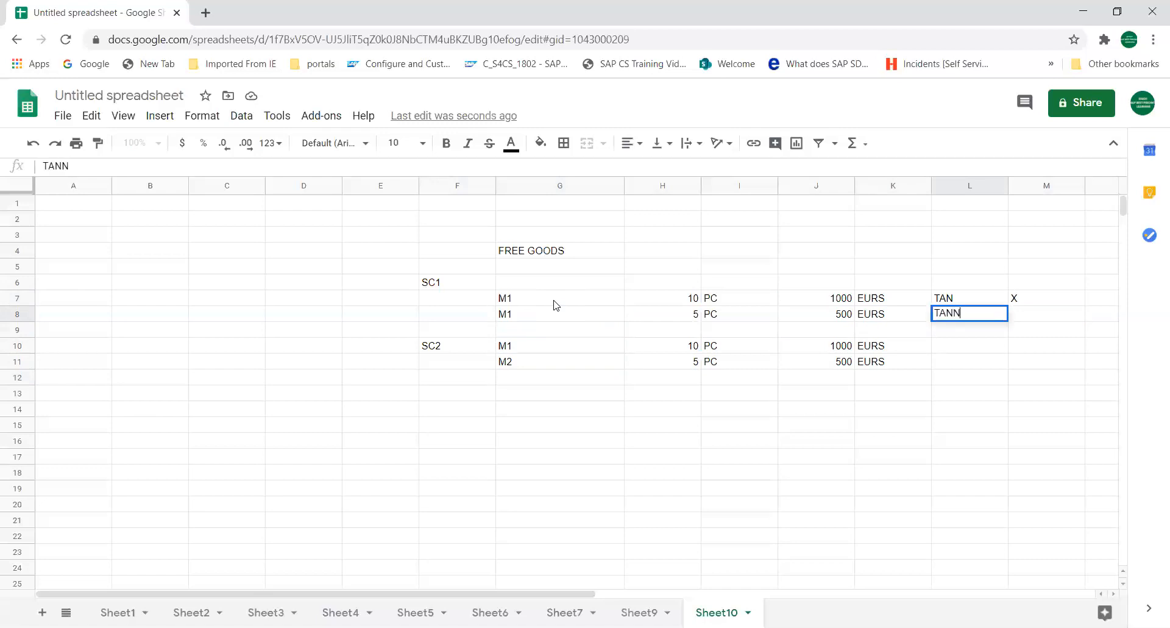
key("Tab")
type("BLANK OR")
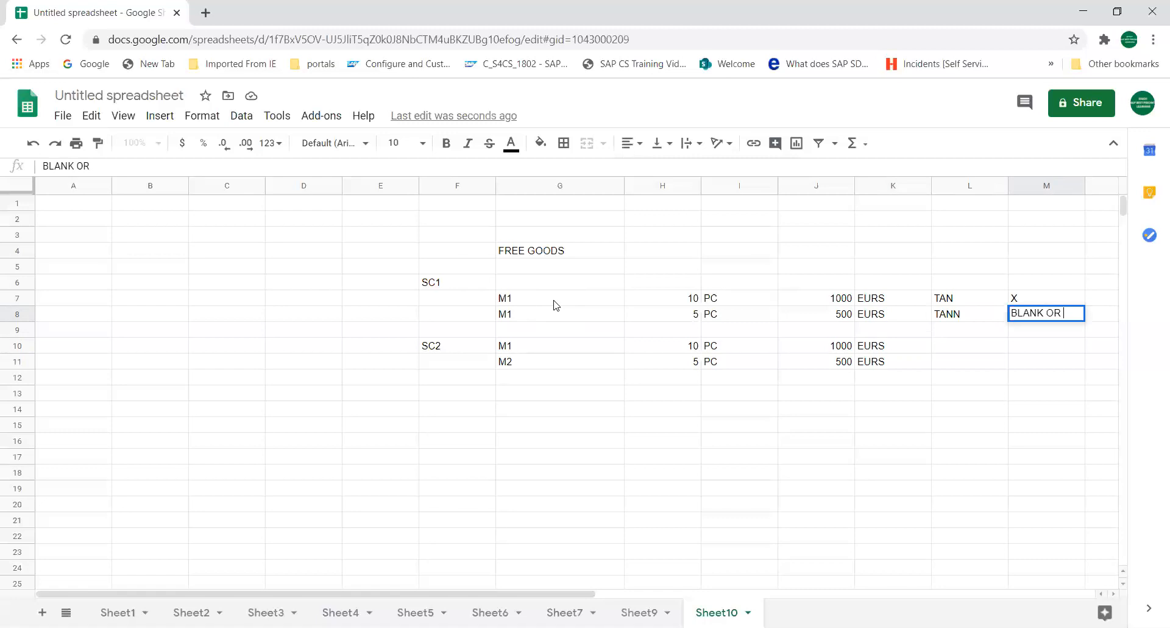
type(" B")
key("Return")
Copy the entries in L7:M8 to the SC2 block starting at cell L10.
key("Up")
key("Up")
key("Left")
key("shift+Down")
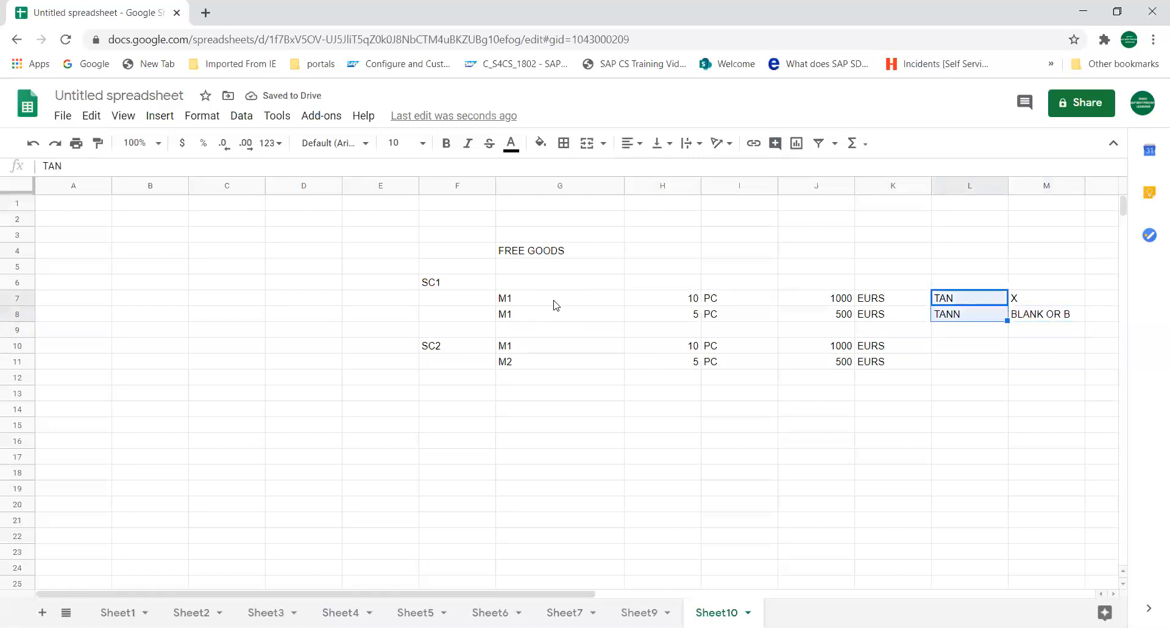
key("shift+Right")
key("ctrl+c")
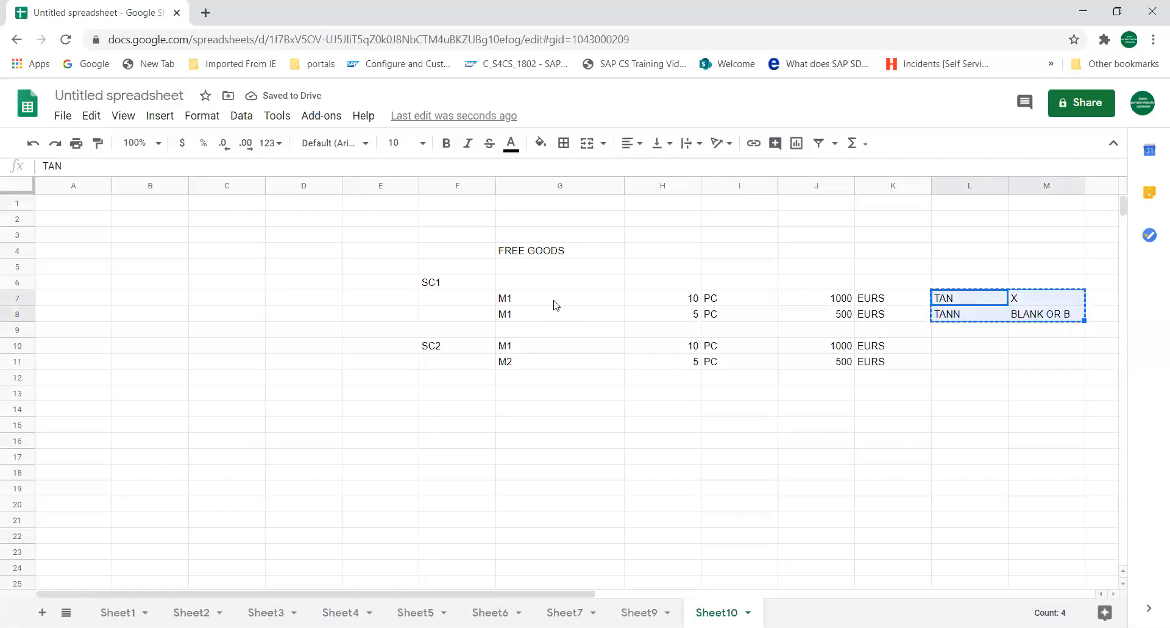
key("Down")
key("Down")
key("Down")
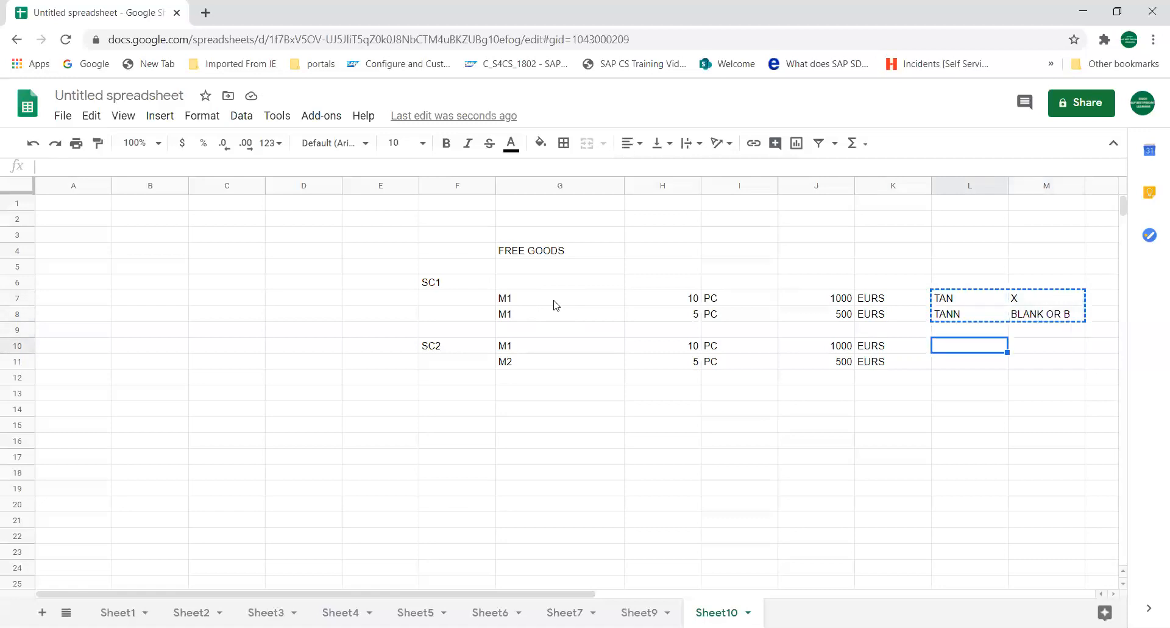
key("ctrl+v")
Review the second SC2 line in row 11, the SC1 block and the FREE GOODS heading in G4.
key("Down")
key("Right")
key("Left")
key("Right")
key("Left")
key("Left")
key("Left")
key("Left")
key("Left")
key("Left")
key("Left")
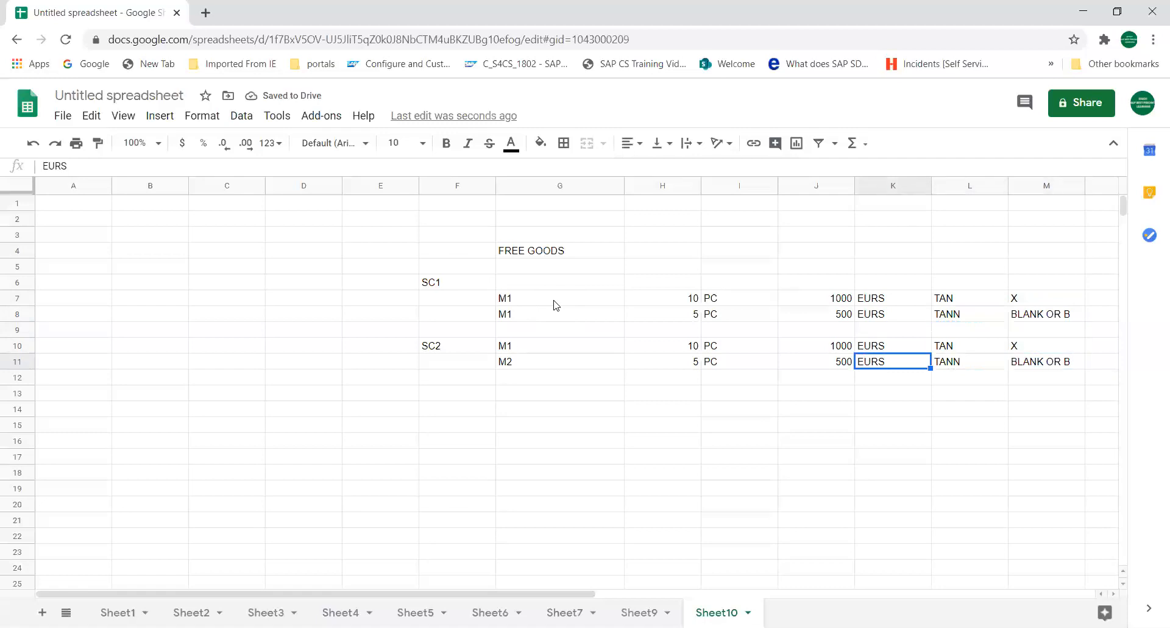
key("Up")
key("Up")
key("Up")
key("Up")
key("Up")
key("Down")
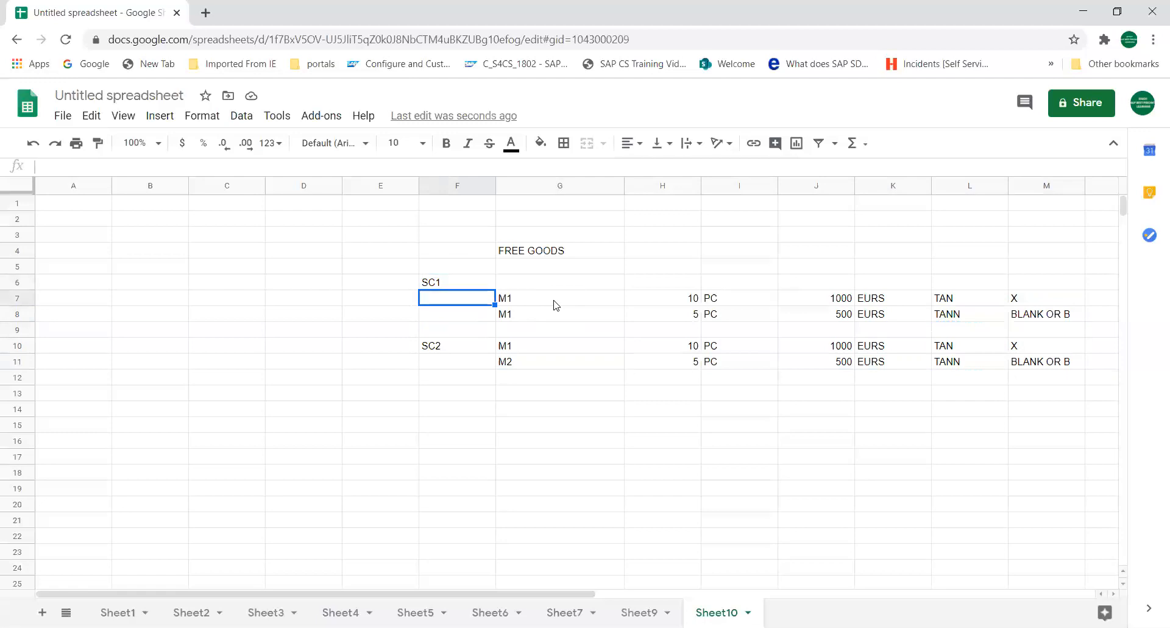
key("Up")
key("Up")
key("Up")
key("Right")
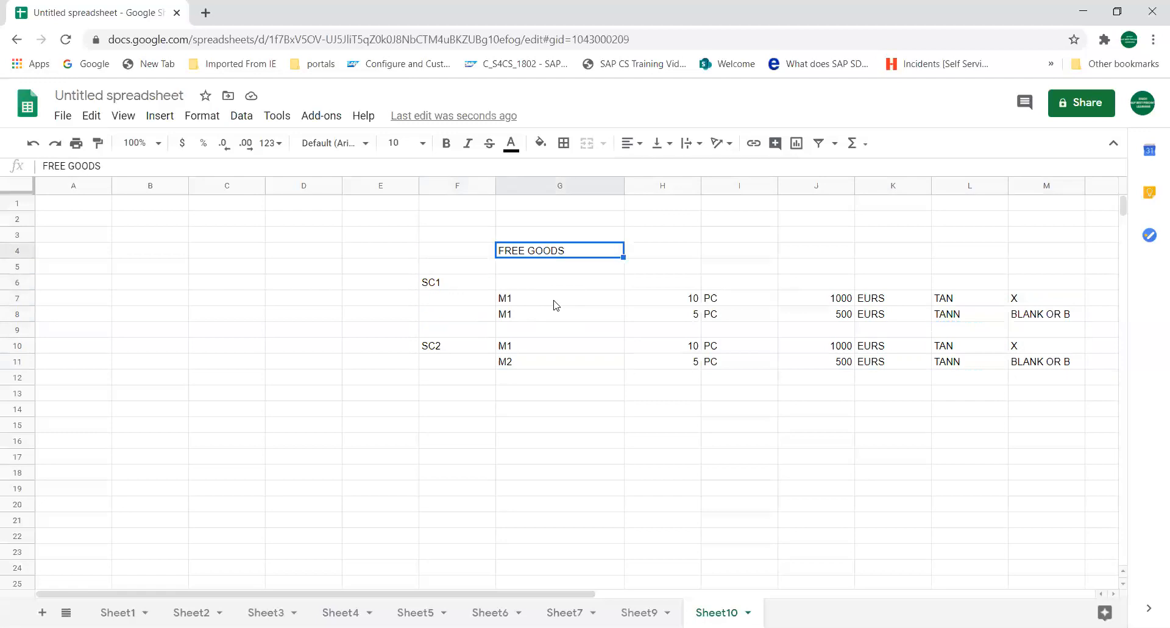
Examine the second SC1 line in row 8 from its material across to the codes in L8 and M8.
key("Down")
key("Down")
key("Down")
key("Down")
key("Down")
key("Up")
key("Right")
key("Right")
key("Right")
key("Right")
key("Right")
key("Right")
key("Left")
key("Left")
key("Left")
key("Right")
key("Right")
key("Right")
key("Left")
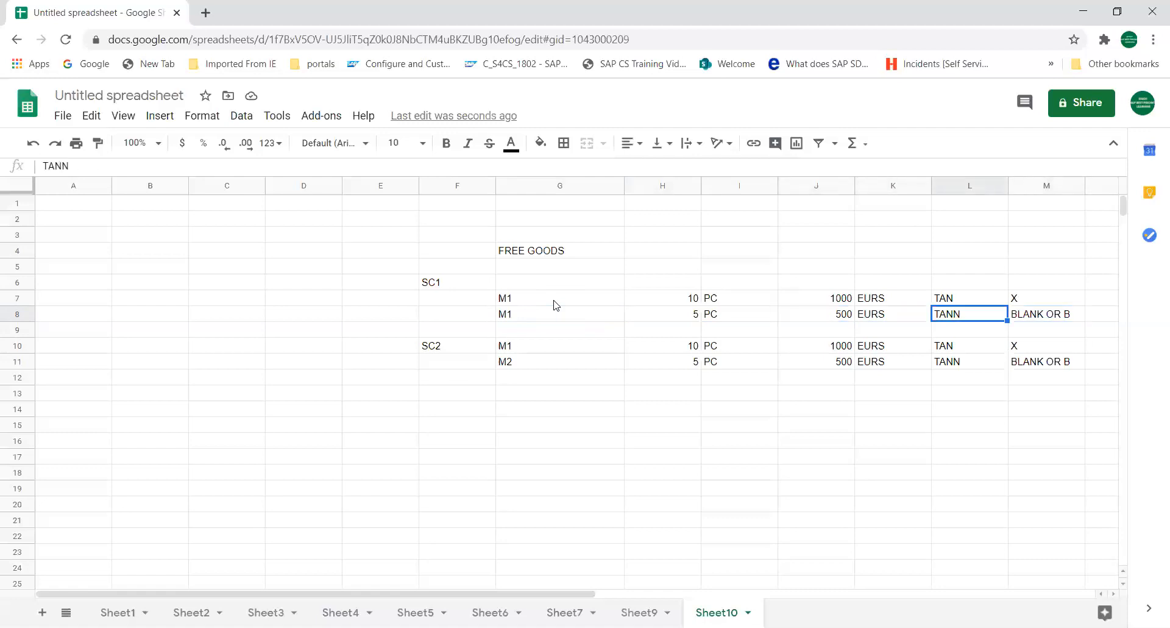
Compare the quantities and units of the two SC1 lines in H7:I8.
key("Left")
key("Left")
key("Left")
key("Left")
key("Right")
key("Left")
key("Right")
key("Left")
key("Up")
key("Right")
key("Left")
key("Right")
key("Left")
key("Down")
key("Right")
key("Left")
key("Right")
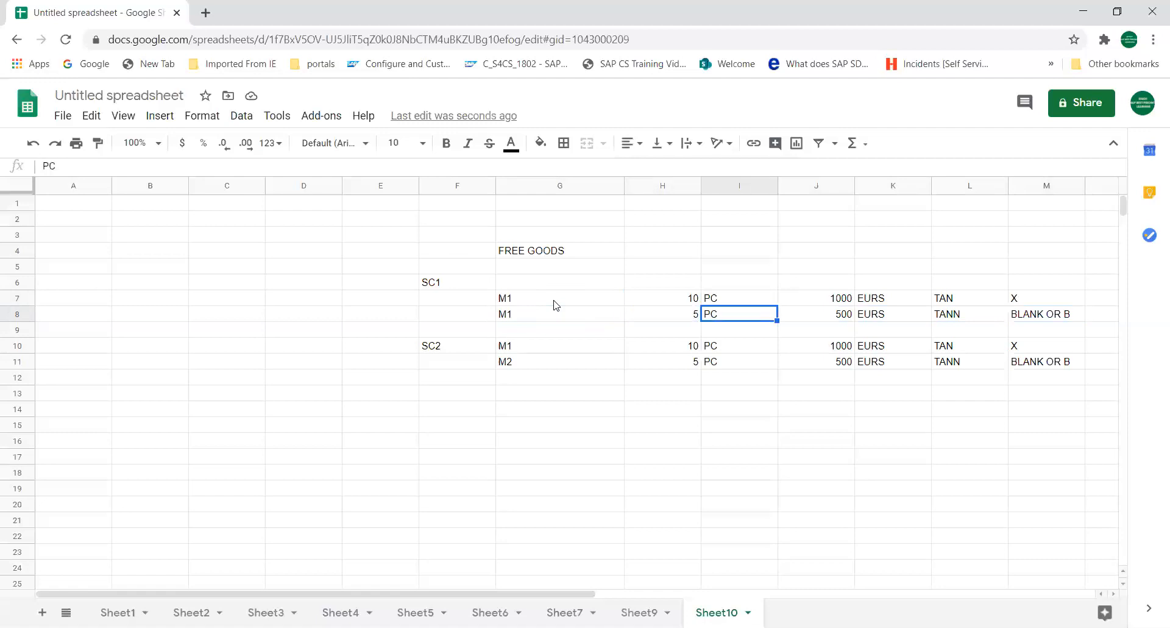
Check the TANN and BLANK OR B entries in row 8 against that line's price in J8:K8.
key("Right")
key("Right")
key("Right")
key("Right")
key("Right")
key("Right")
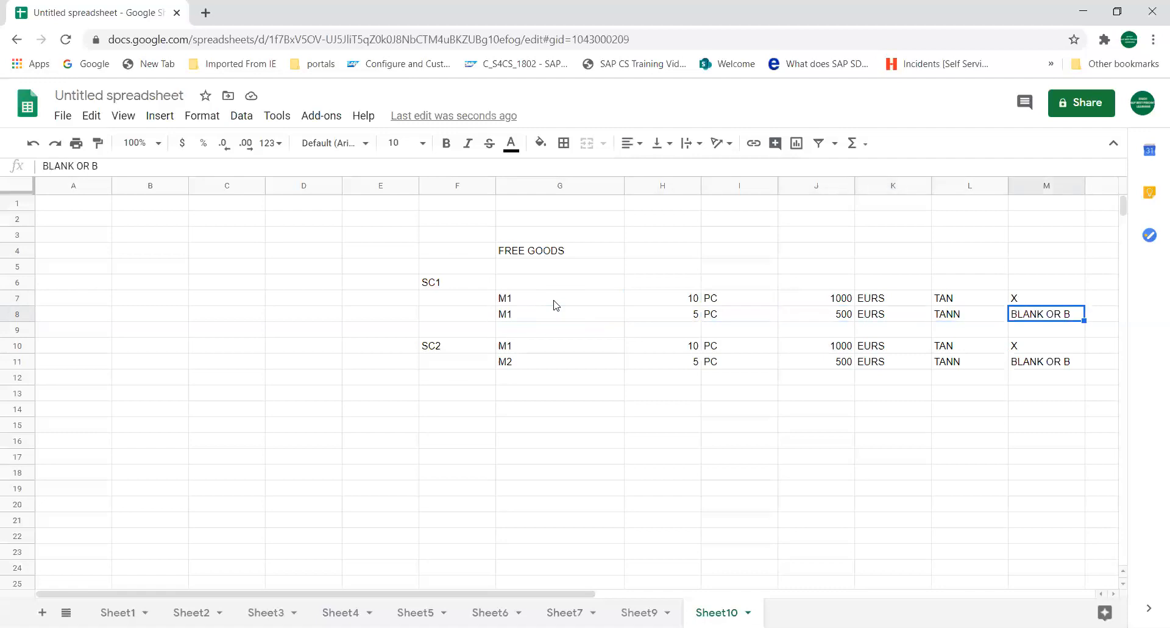
key("Left")
key("Left")
key("Left")
key("Left")
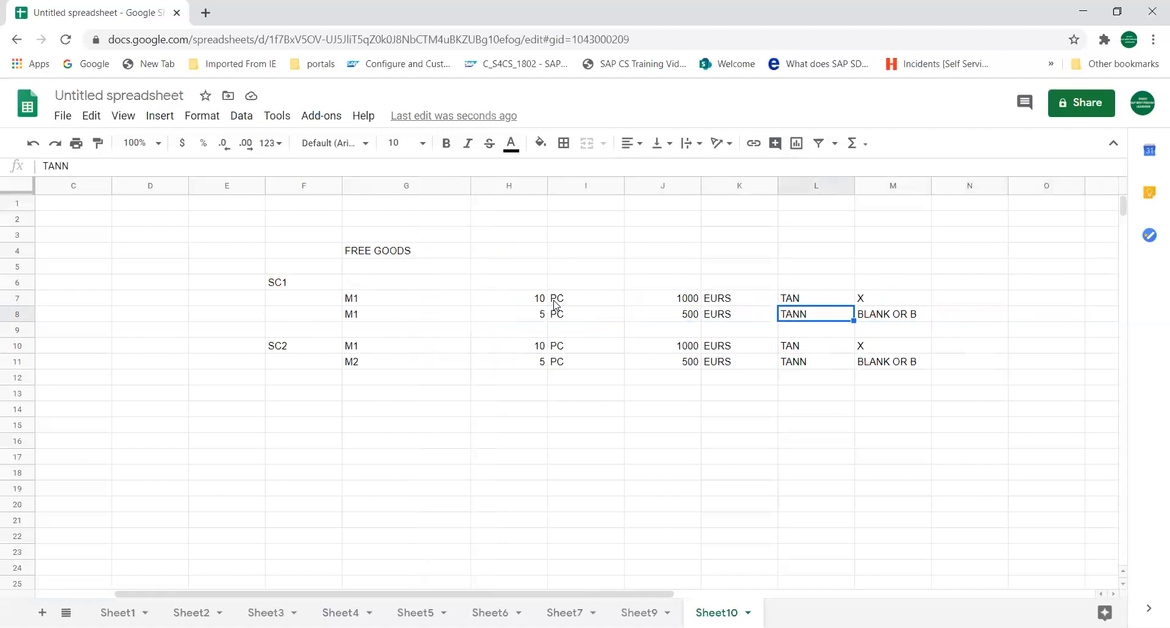
key("Left")
key("Right")
key("Right")
key("Right")
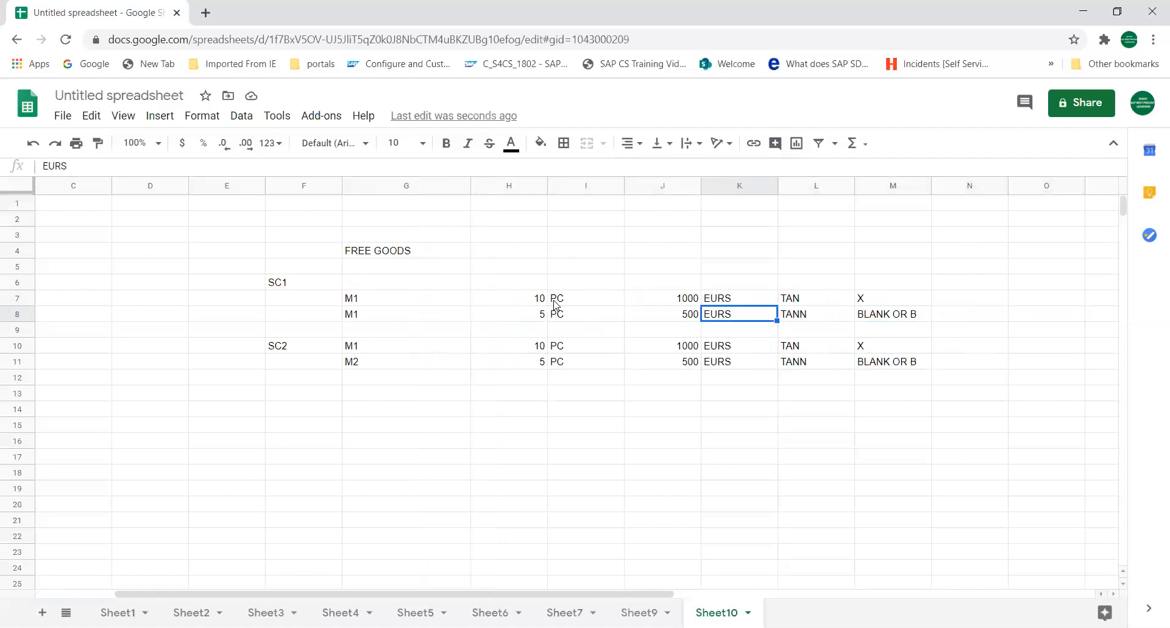
key("Left")
key("Left")
key("Left")
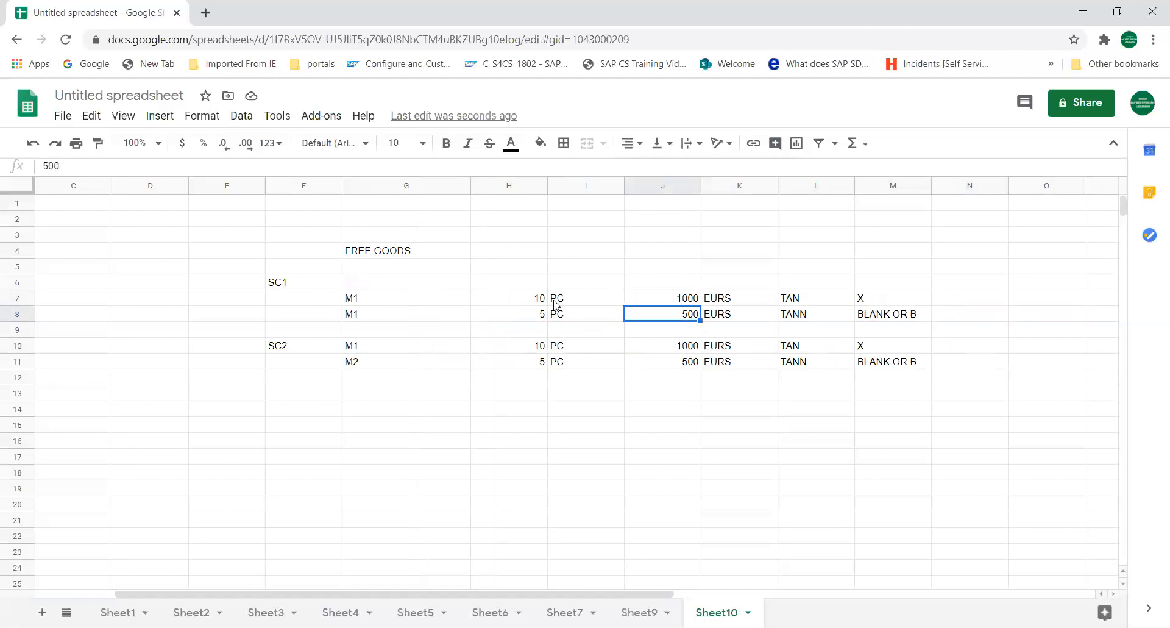
Examine the quantity in H8 together with the price and currency in J8:K8.
key("Right")
key("Right")
key("Left")
key("Left")
key("Left")
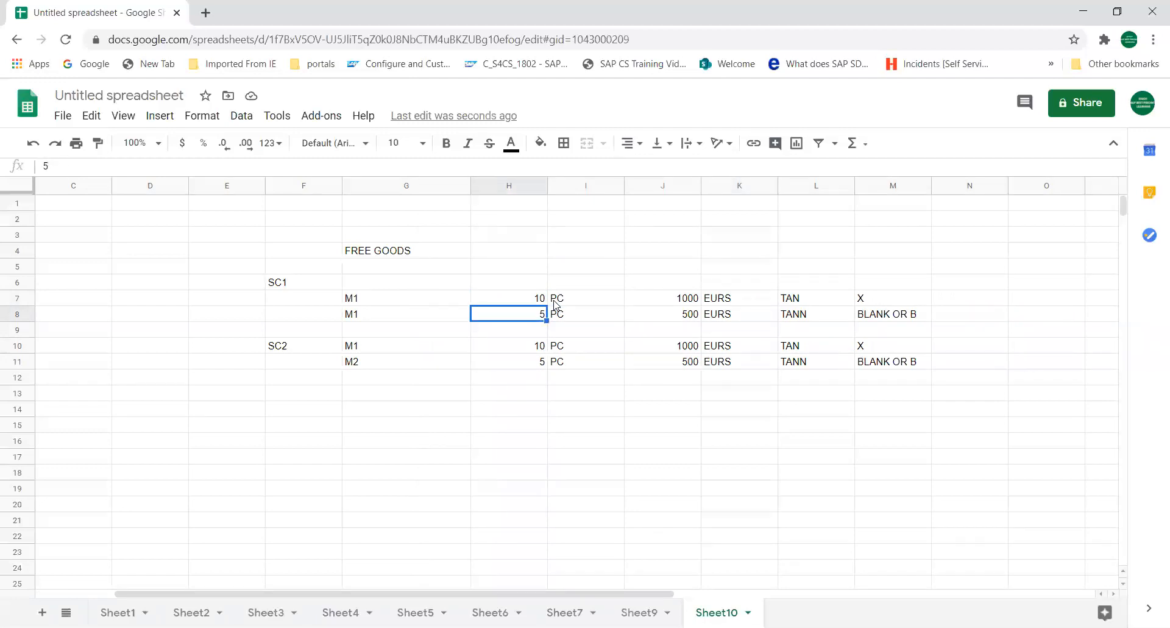
key("Right")
key("Left")
key("Right")
key("Right")
key("Right")
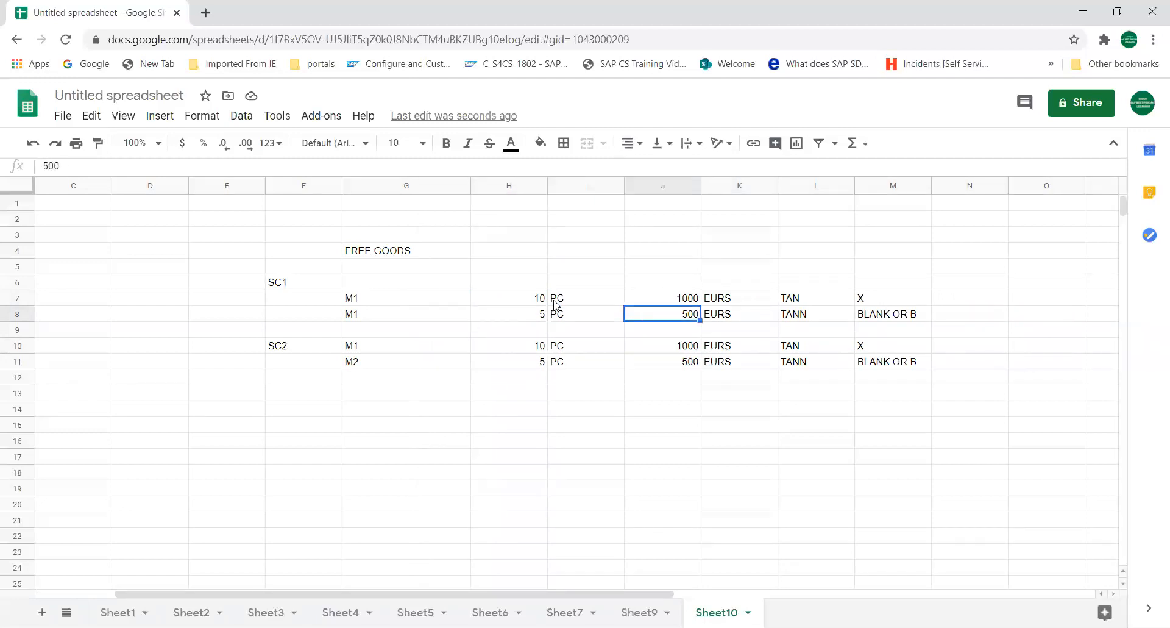
key("Left")
key("Right")
key("Left")
key("Right")
key("Left")
key("Right")
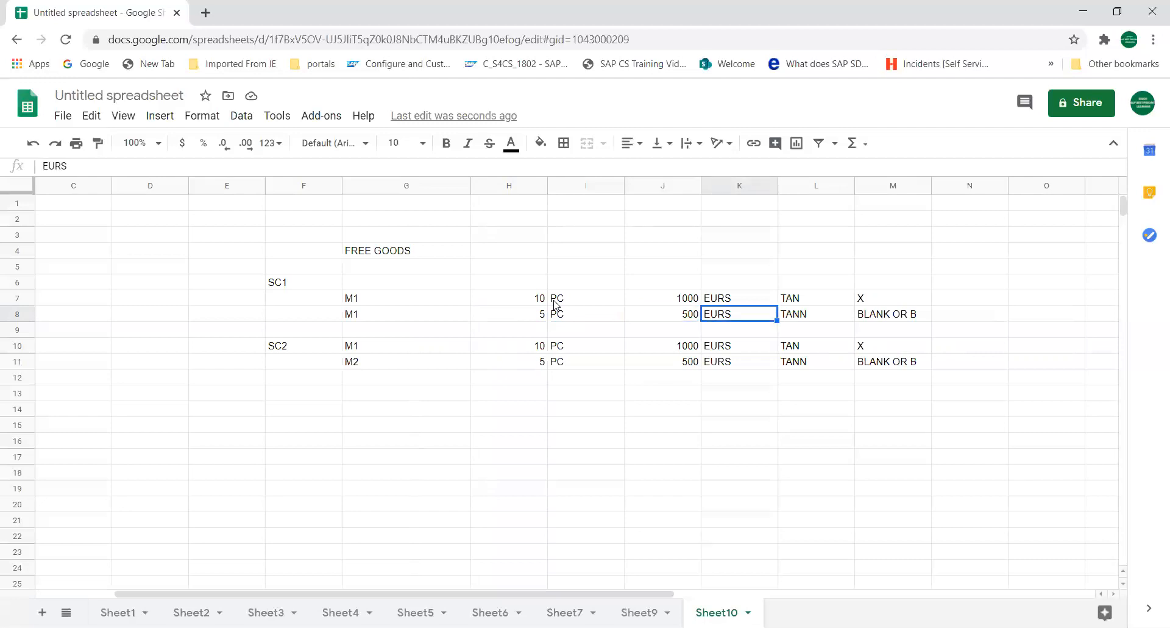
Enter the amount 1000 in O7, on the first SC1 line.
key("Up")
key("Right")
key("Right")
key("Right")
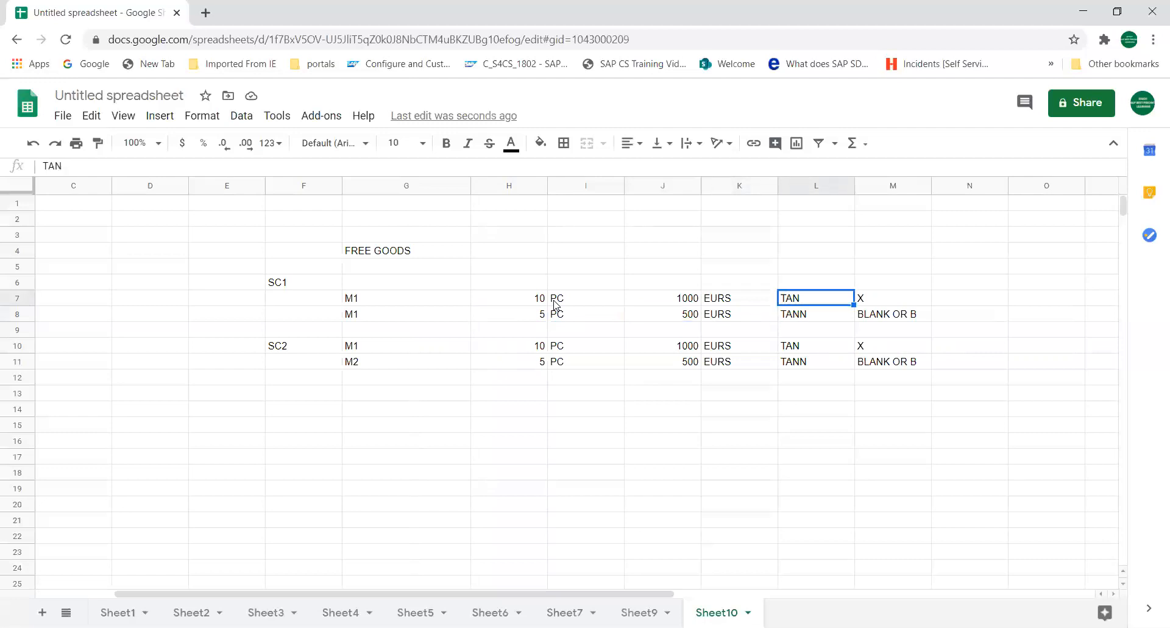
key("Right")
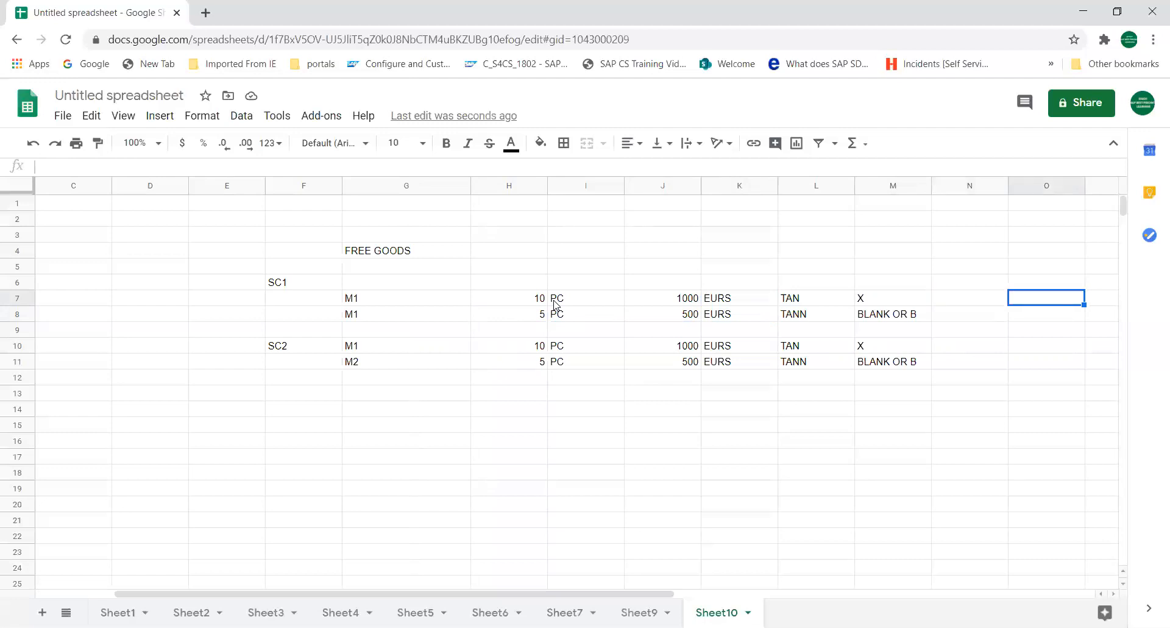
key("Down")
key("Down")
key("Down")
key("Up")
key("Up")
key("Up")
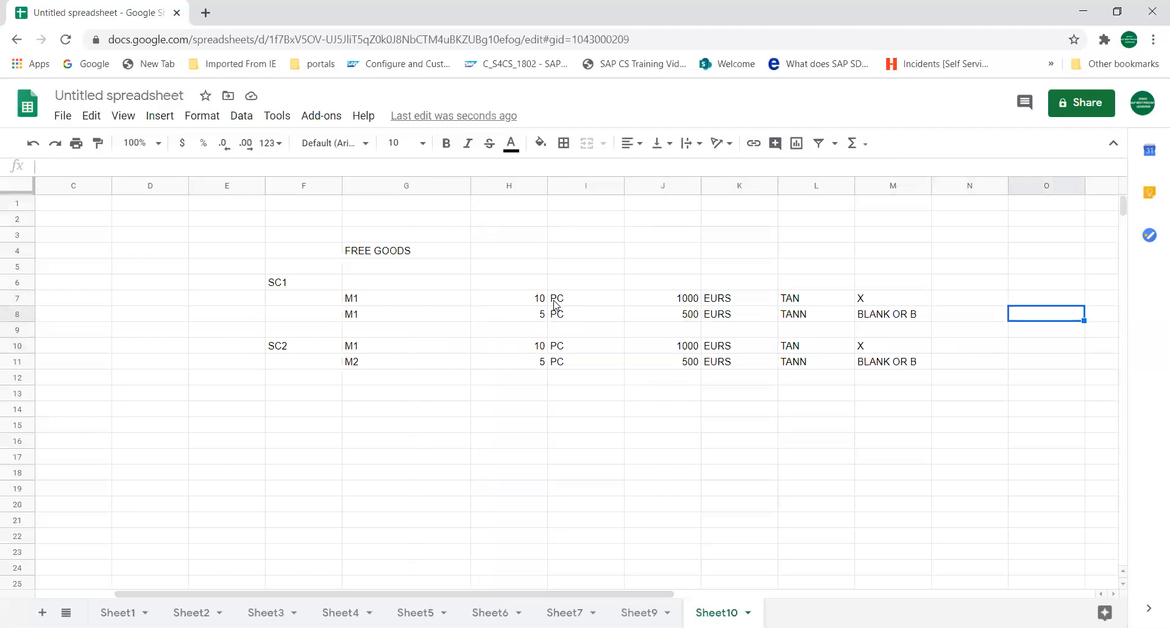
type("1000")
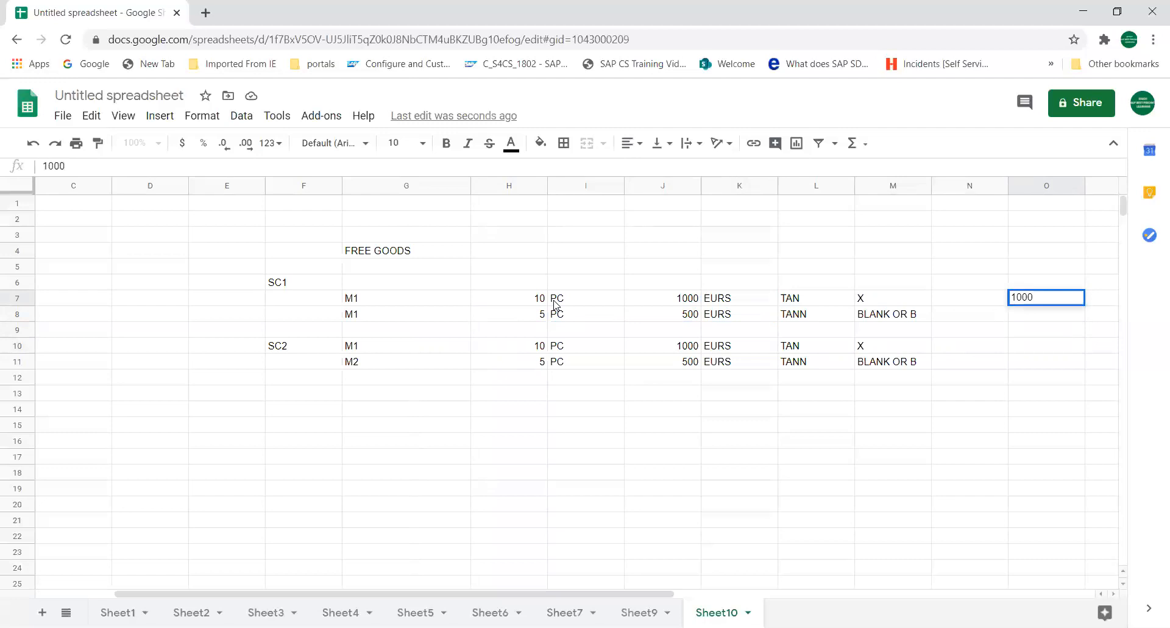
key("Return")
Enter the amount 1000 in O10, on the first SC2 line.
key("Down")
key("Down")
type("1000")
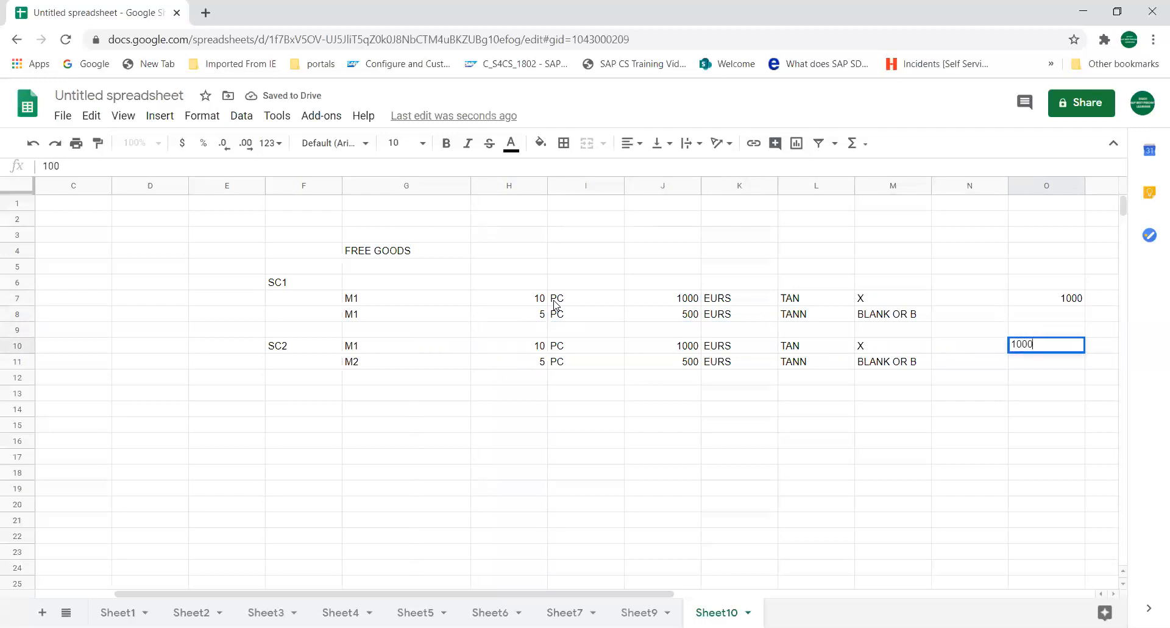
key("Left")
Examine the first SC2 line across row 10, from its scenario label to the code in L10.
key("Left")
key("Left")
key("Left")
key("Left")
key("Left")
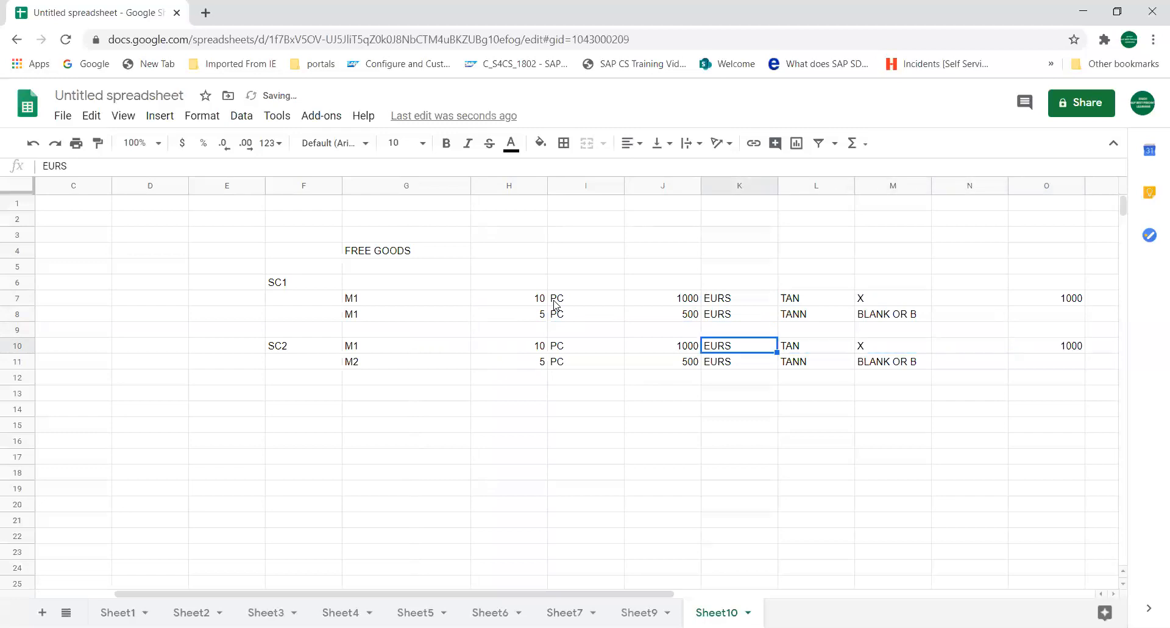
key("Left")
key("Left")
key("Left")
key("Left")
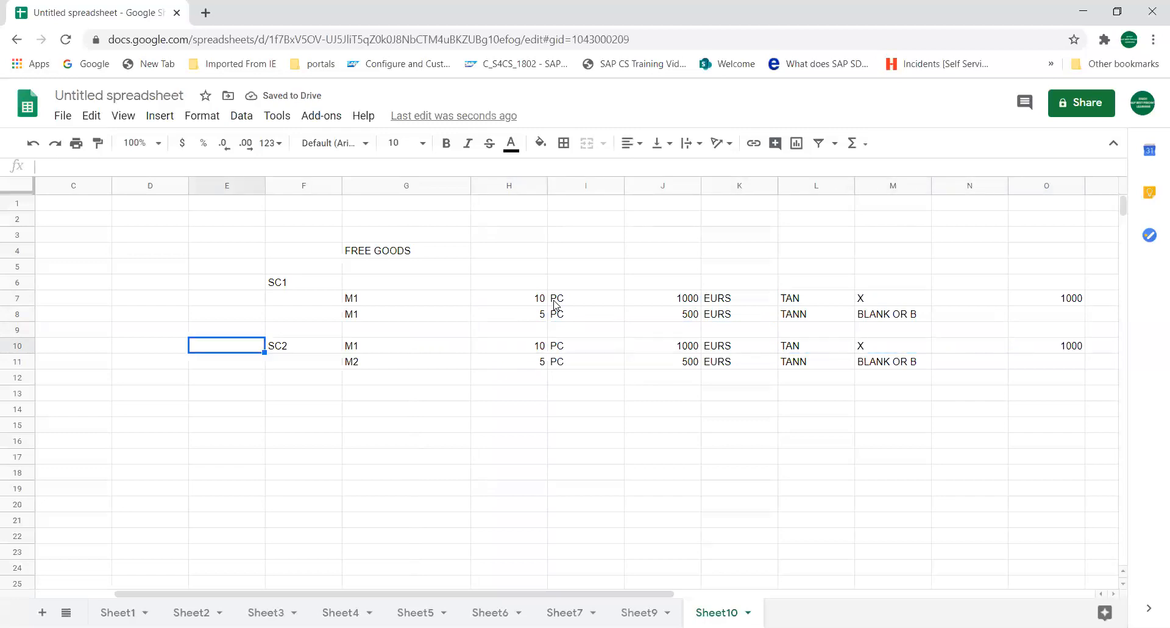
key("Right")
key("Right")
key("Right")
key("Right")
key("Right")
key("Right")
key("Right")
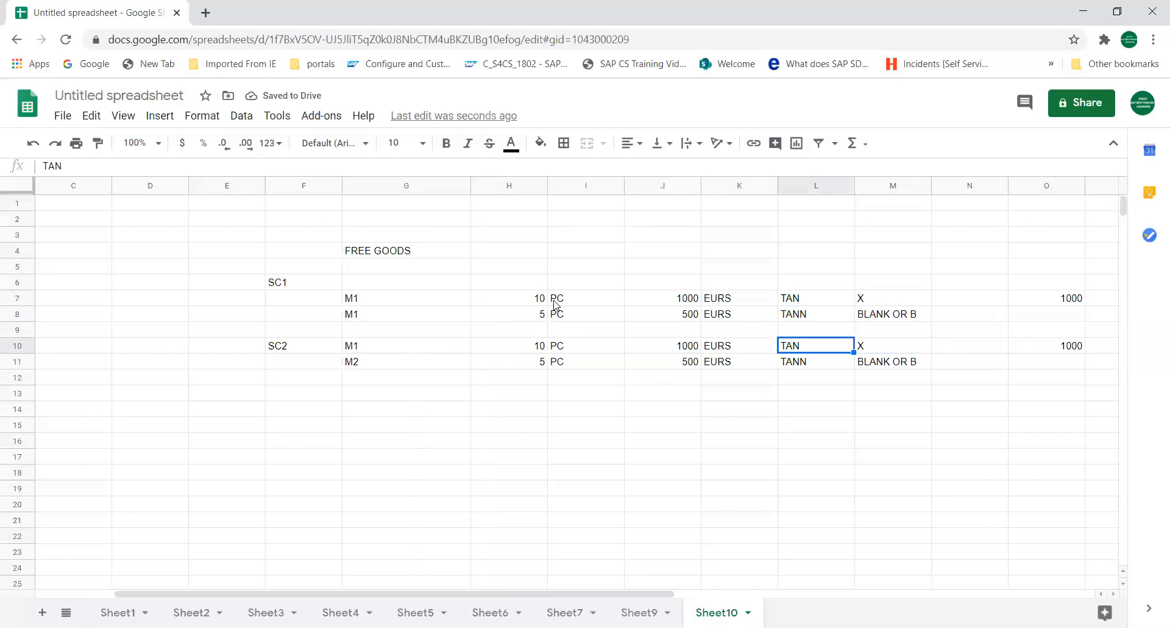
Compare the codes of the SC1 and SC2 lines in column L, rows 7 to 11.
key("Up")
key("Up")
key("Up")
key("Down")
key("Up")
key("Down")
key("Down")
key("Down")
key("Down")
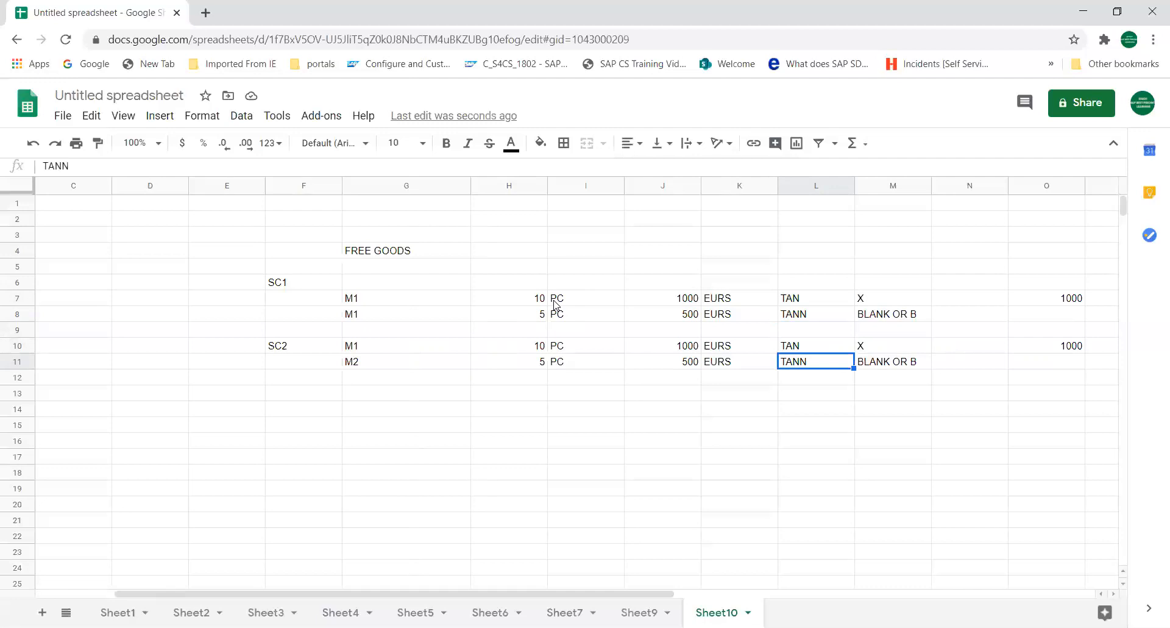
Trace the second SC2 line in row 11 back to the materials in G10:G11.
key("Left")
key("Left")
key("Left")
key("Left")
key("Left")
key("Up")
key("Up")
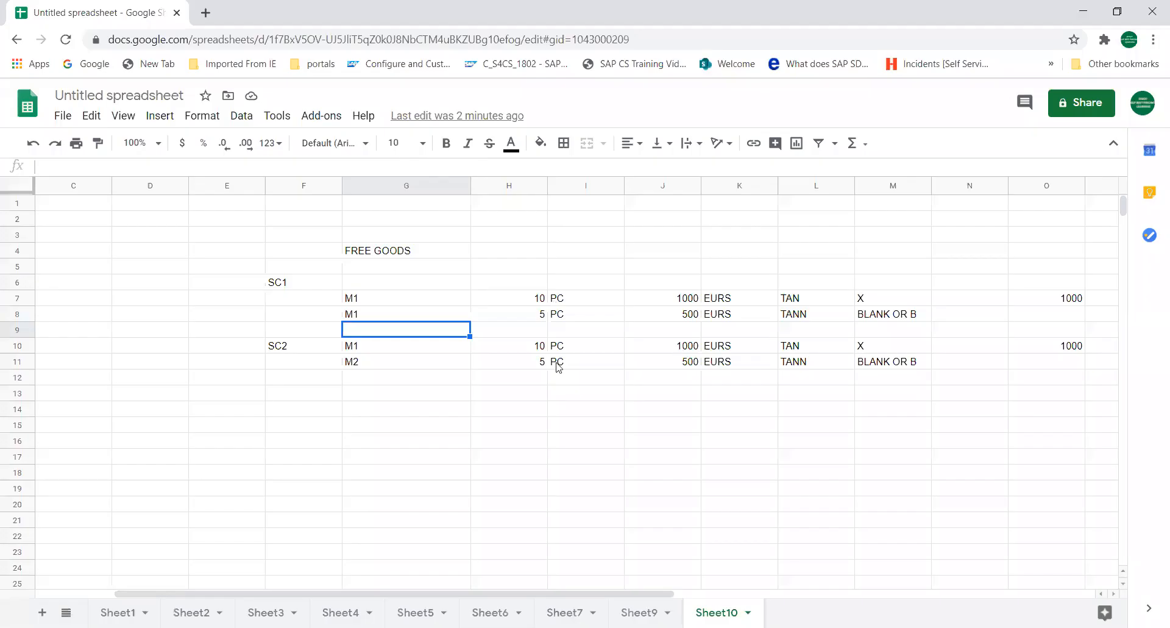
Enter the label INCLUSIVE FREE in G13, below the two scenarios.
left_click(394, 393)
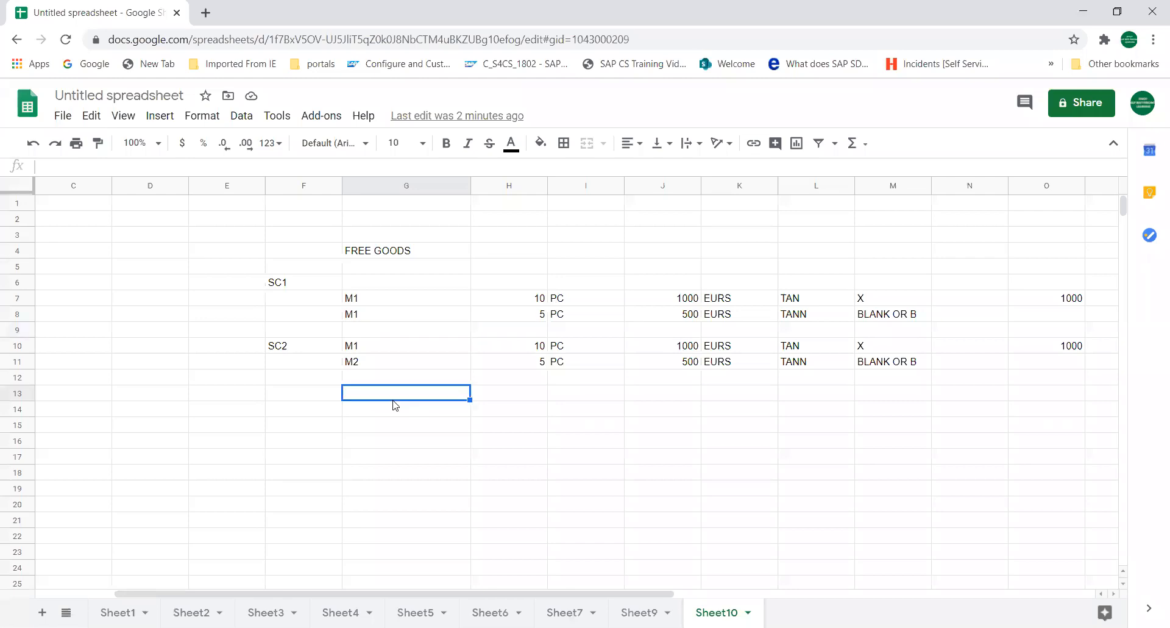
key("Left")
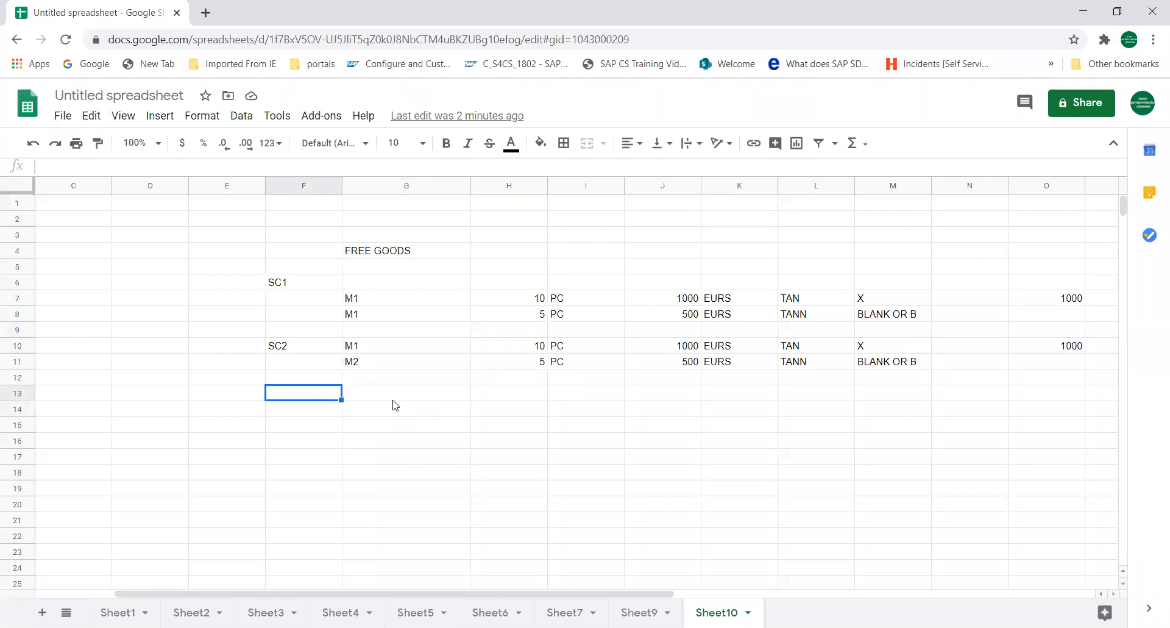
left_click(392, 399)
type("HE")
key("BackSpace")
key("BackSpace")
type("INCLUSIVE FREE")
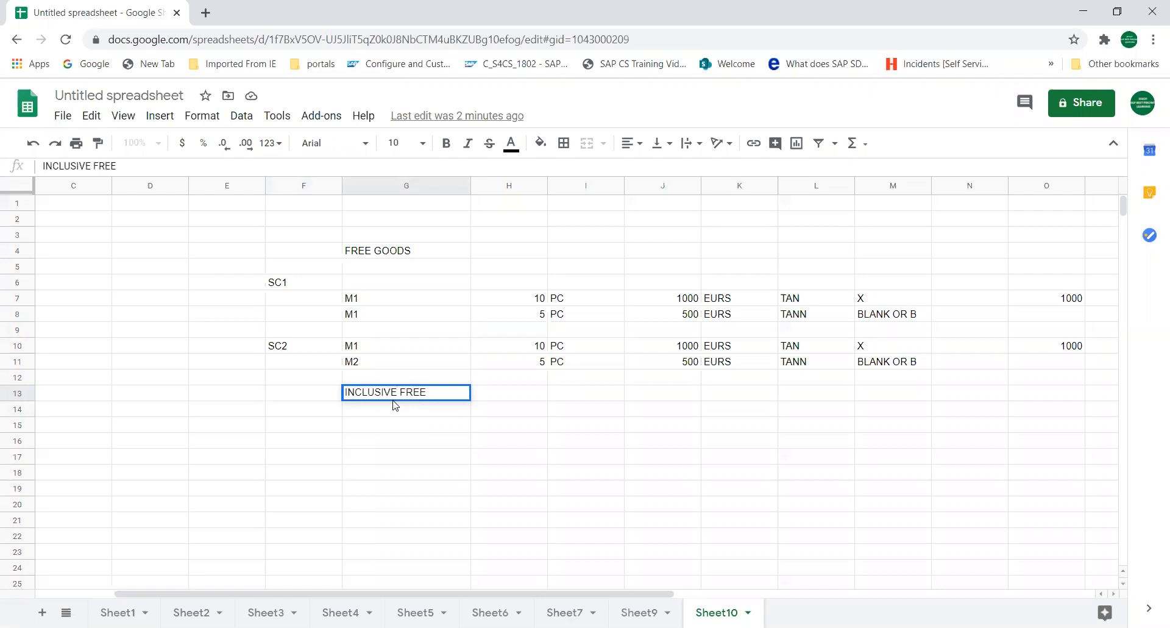
key("Return")
Enter the label EXCLUSIVE FREE in G14, below the inclusive label.
type("EX")
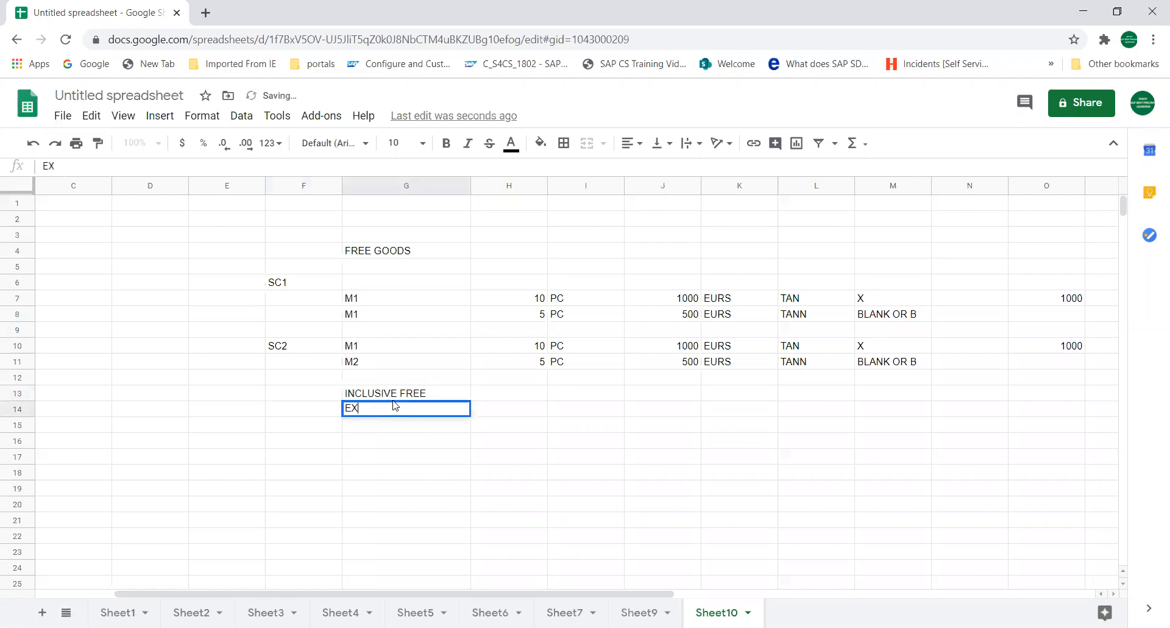
type("CLUSIV")
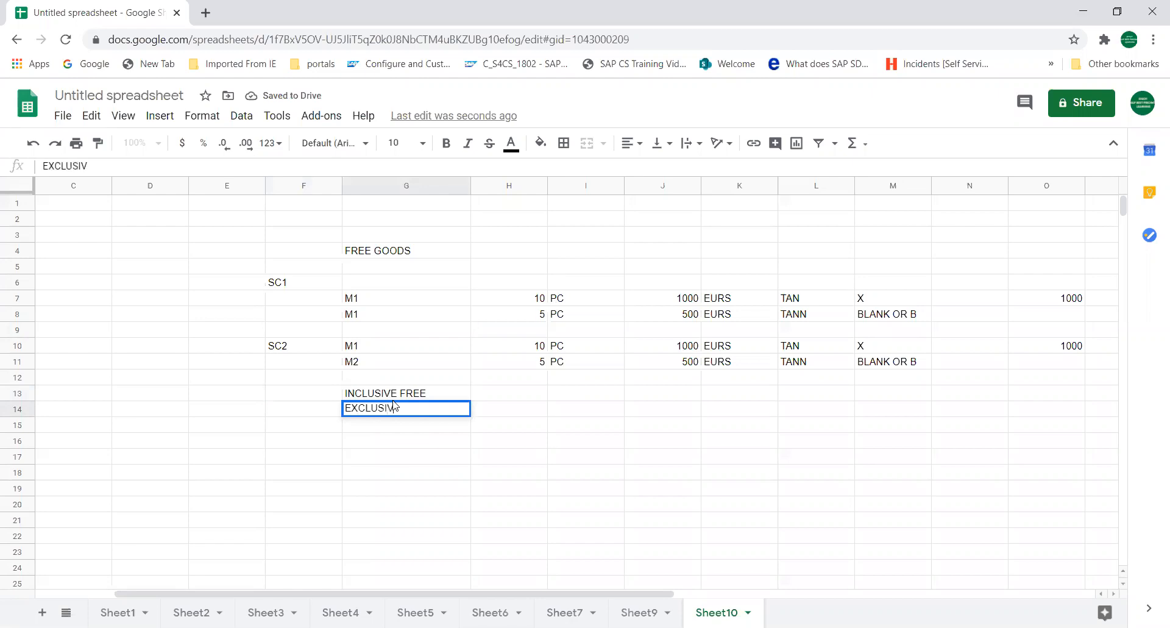
type("E FREE")
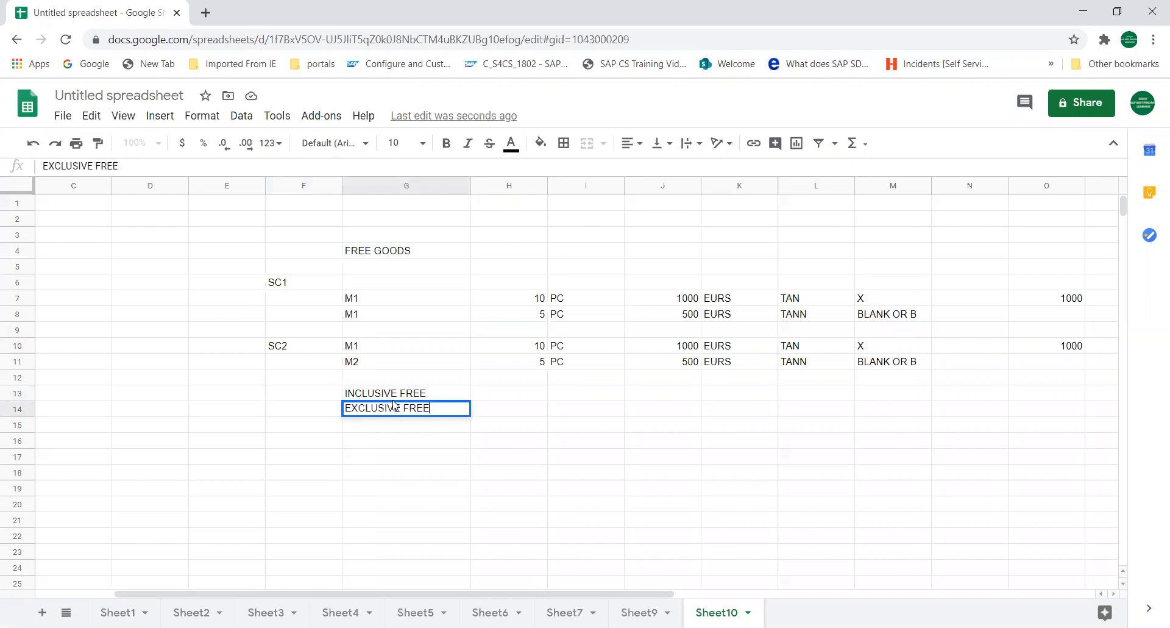
key("Return")
Enter the quantity 10 with the unit PC in H16:I16.
key("Return")
key("Right")
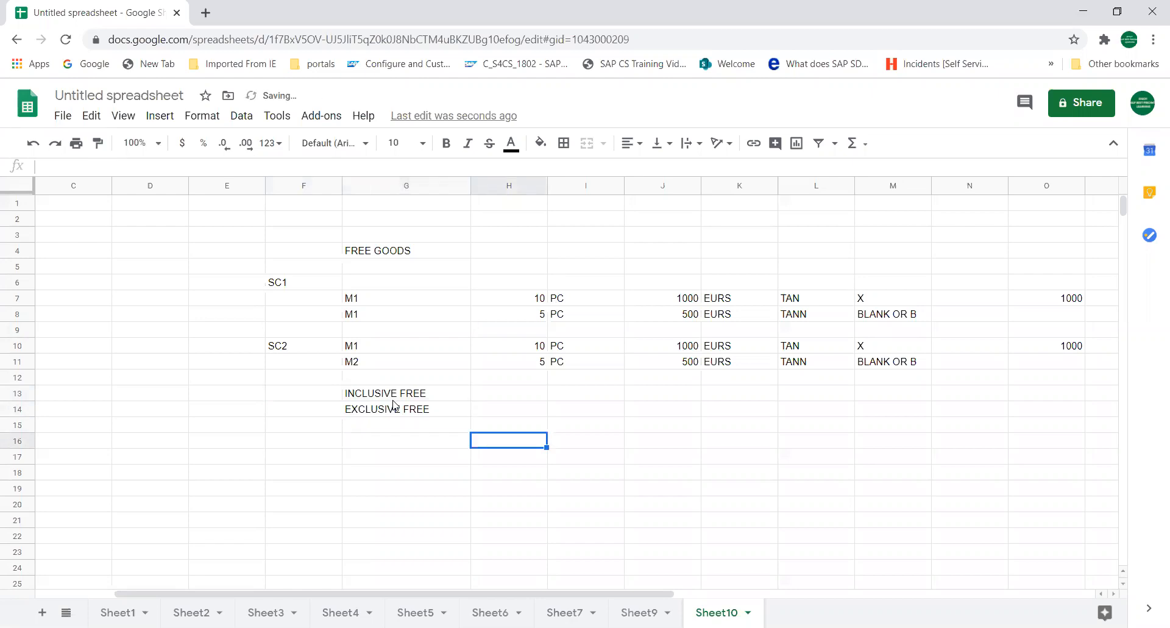
type("10")
key("Tab")
type("PC")
key("Tab")
Enter the free quantity 2 with the unit PC in K16:L16.
key("Tab")
key("Tab")
key("shift+Tab")
type("2")
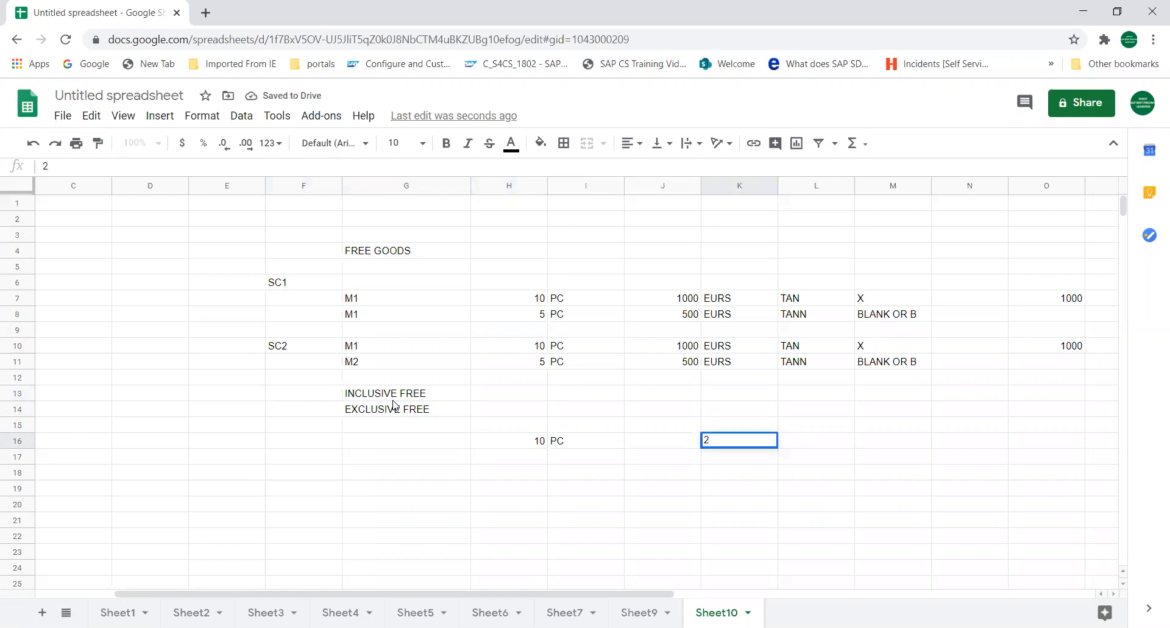
key("Tab")
type("PC")
key("Return")
Start the inclusive free goods example with the quantity 8 and unit PC in H18:I18.
key("Left")
key("Left")
key("Left")
key("Left")
key("Down")
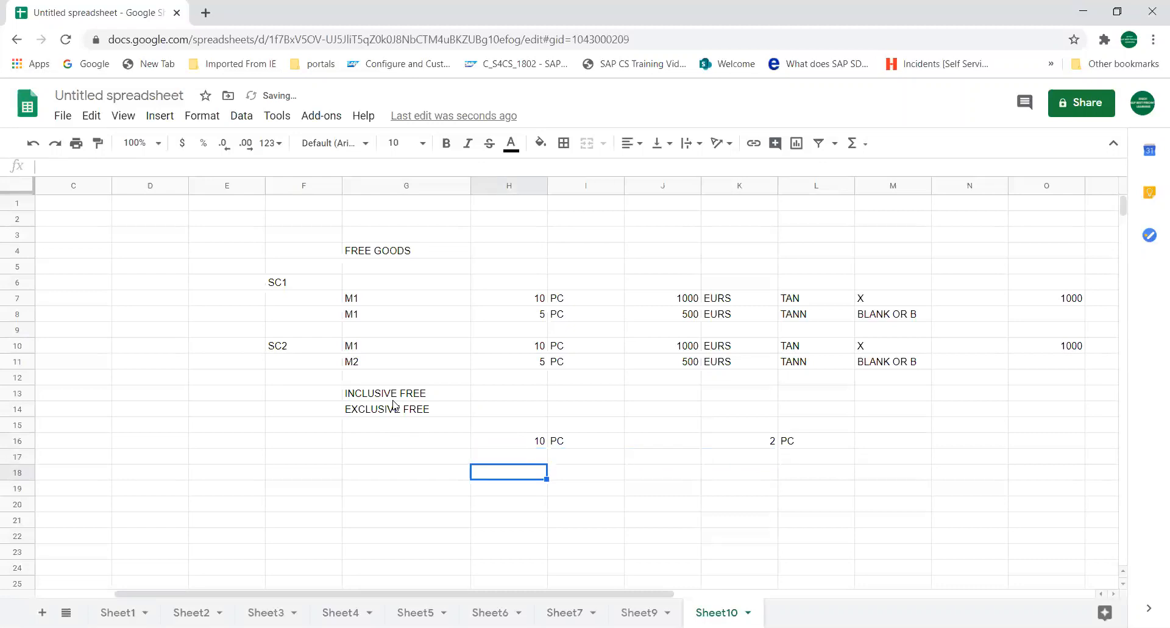
type("8")
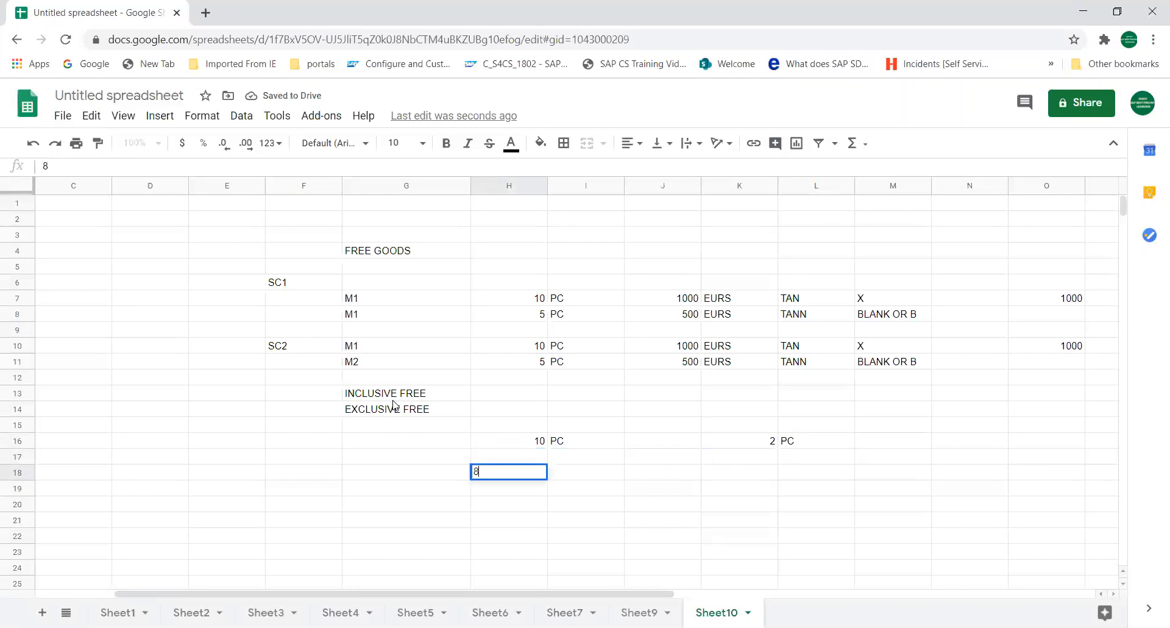
key("Tab")
type("PC")
key("Return")
Add the second inclusive line with the quantity 2 and unit PC in H19:I19.
key("Left")
type("2")
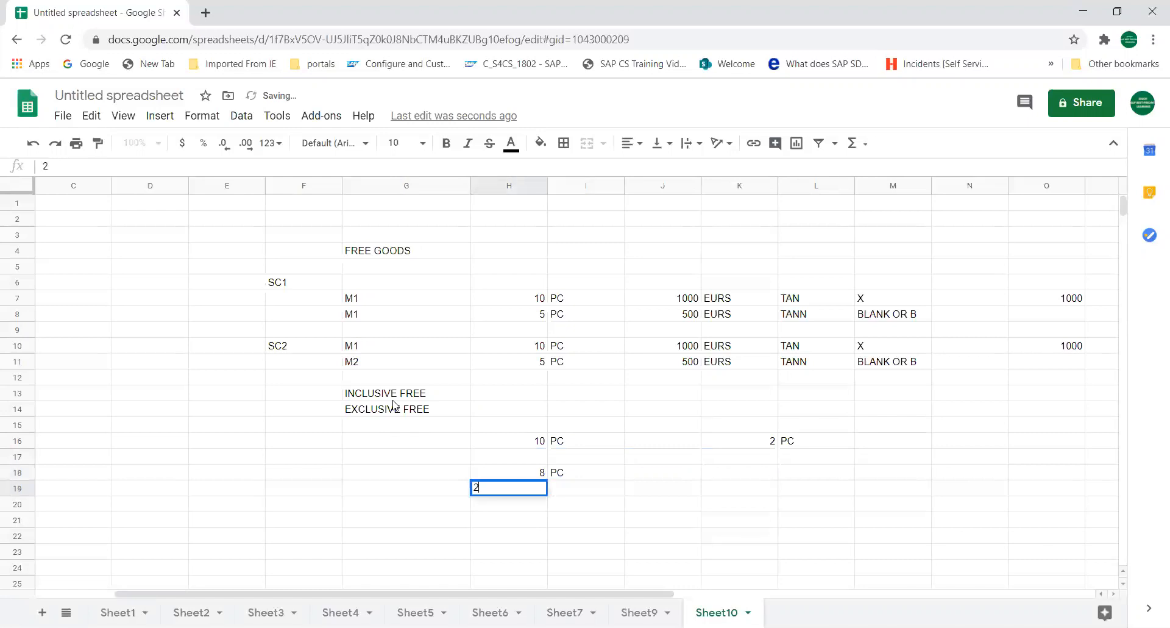
key("Tab")
type("PC")
key("Return")
Compare the base quantity in H16:I16 with the two inclusive lines in rows 18 and 19.
key("Left")
key("Up")
key("Up")
key("Up")
key("Up")
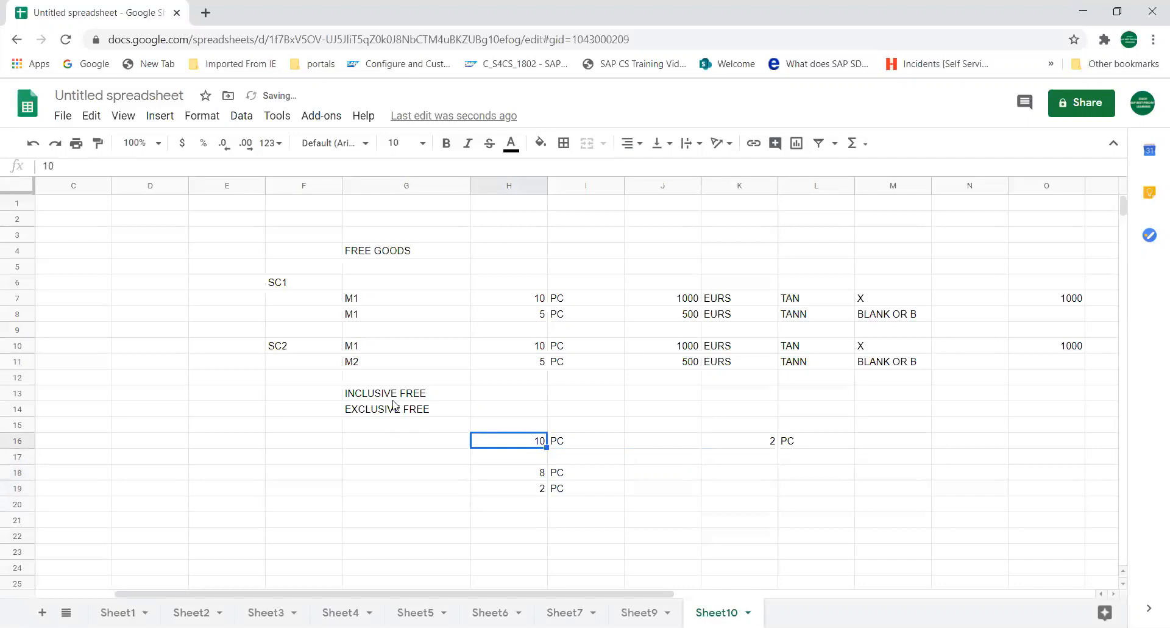
key("Right")
key("Down")
key("Down")
key("Down")
key("Up")
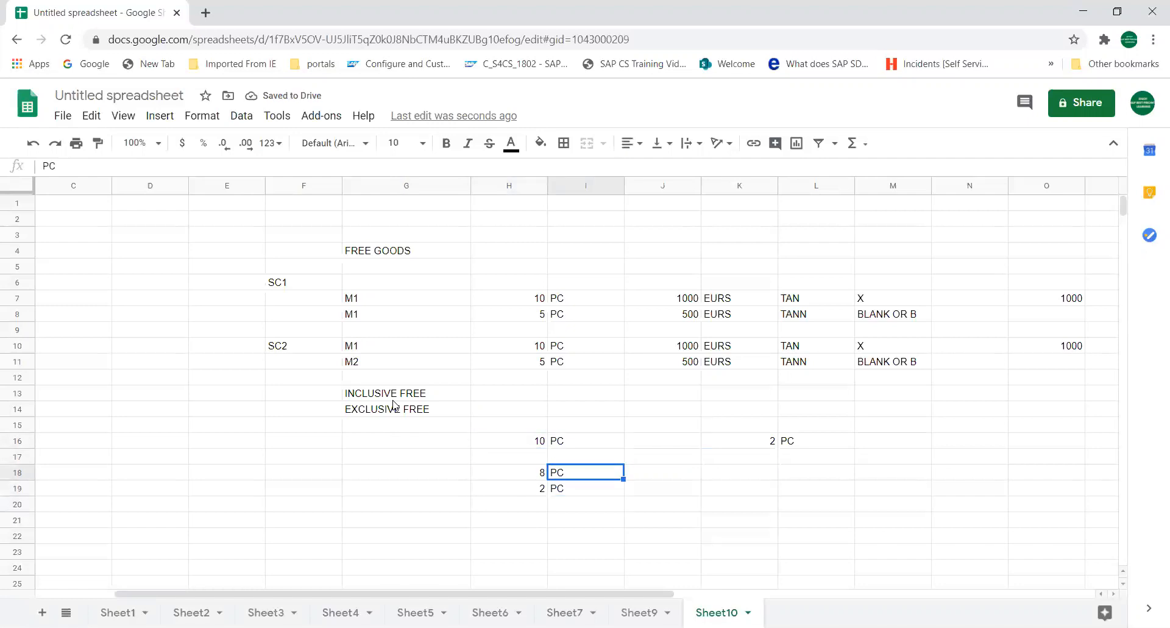
Check the quantities and units of both inclusive lines in H18:I19.
key("Left")
key("Down")
key("Right")
key("Up")
key("Down")
key("Down")
key("Left")
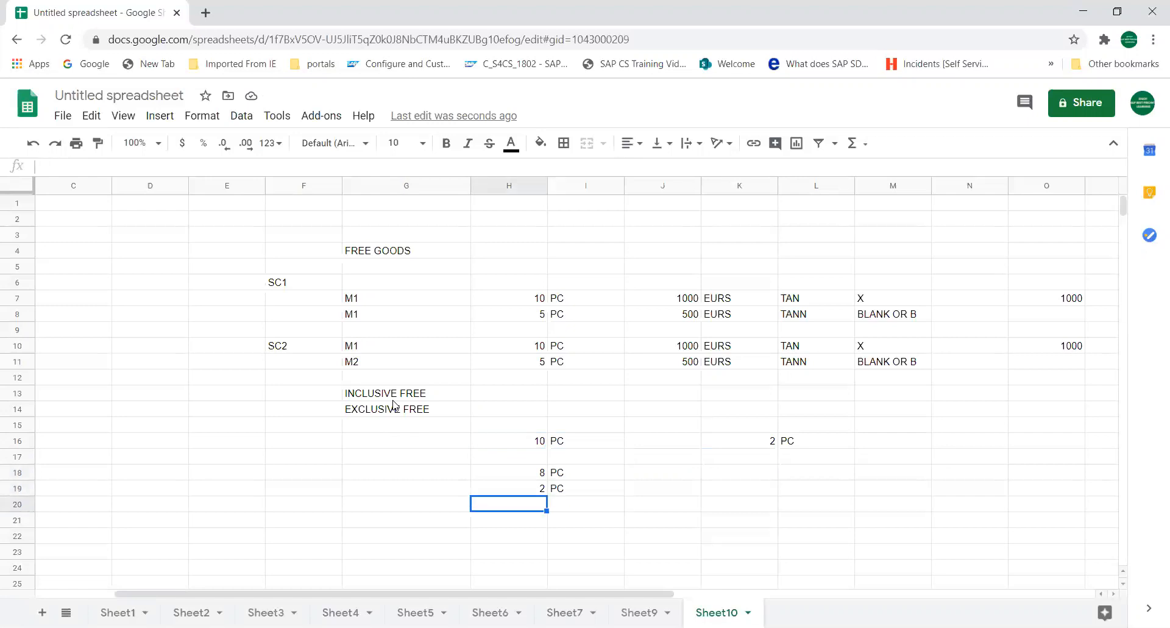
key("Left")
key("Up")
key("Up")
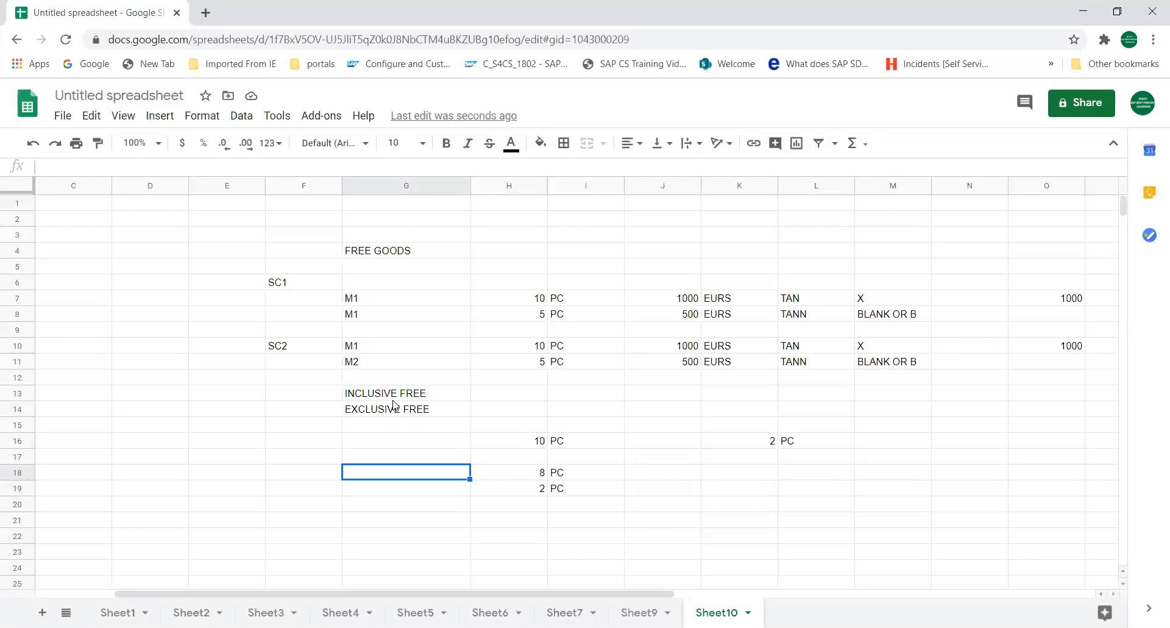
Start the exclusive free goods example with the quantity 10 and unit PC in H21:I21.
key("Down")
key("Down")
key("Down")
key("Right")
key("Right")
key("Left")
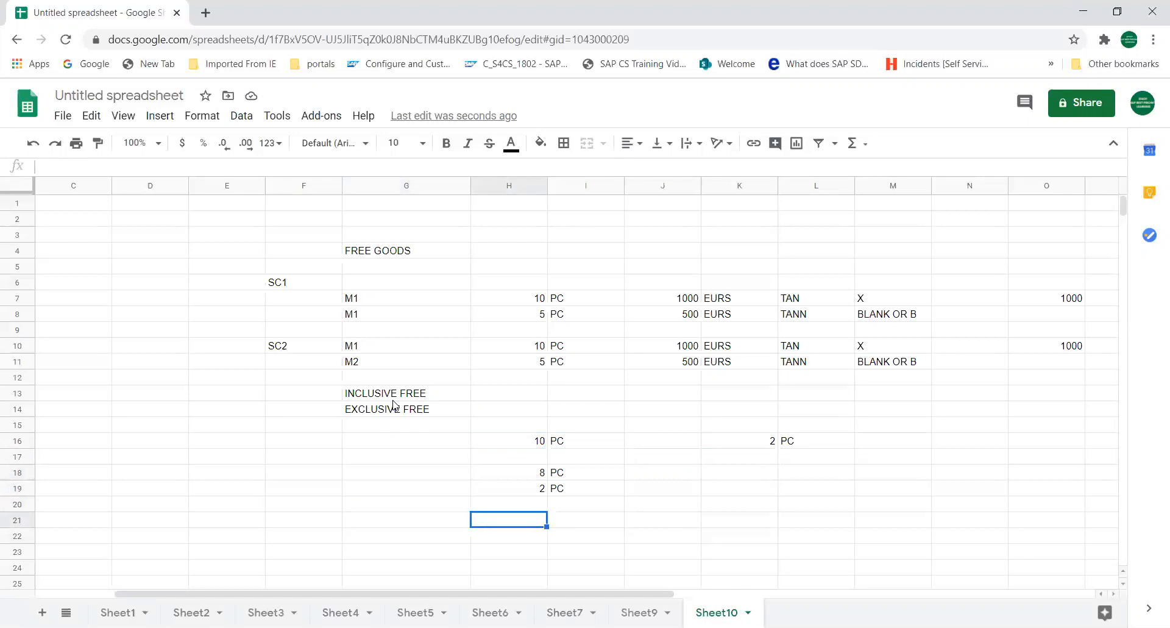
type("1-")
type("0")
key("Tab")
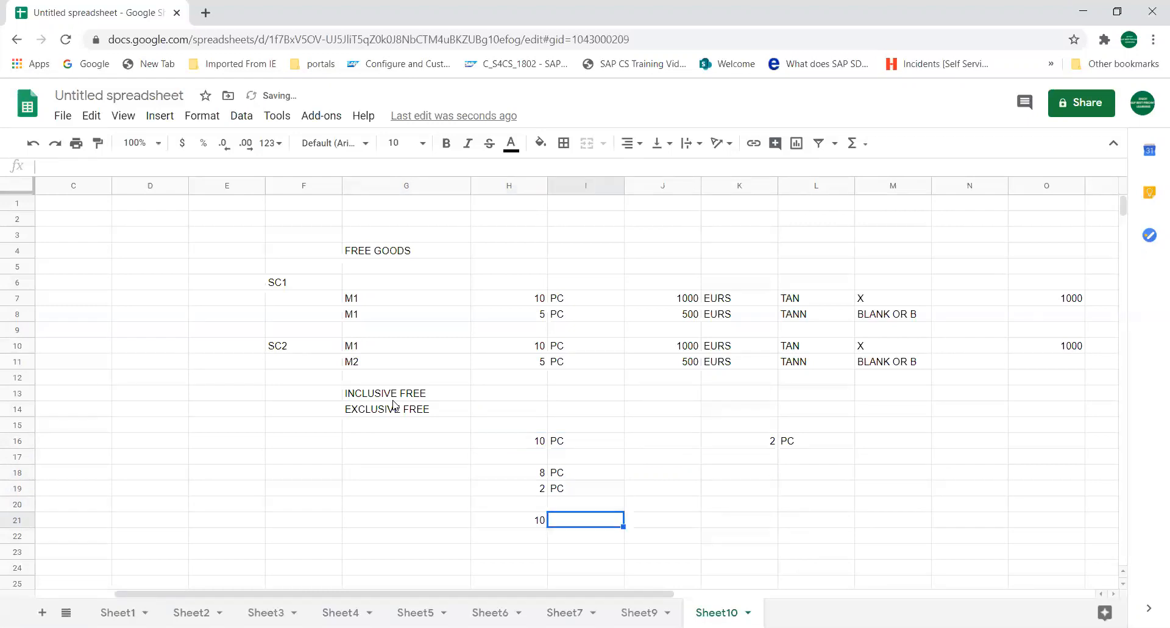
type("PC")
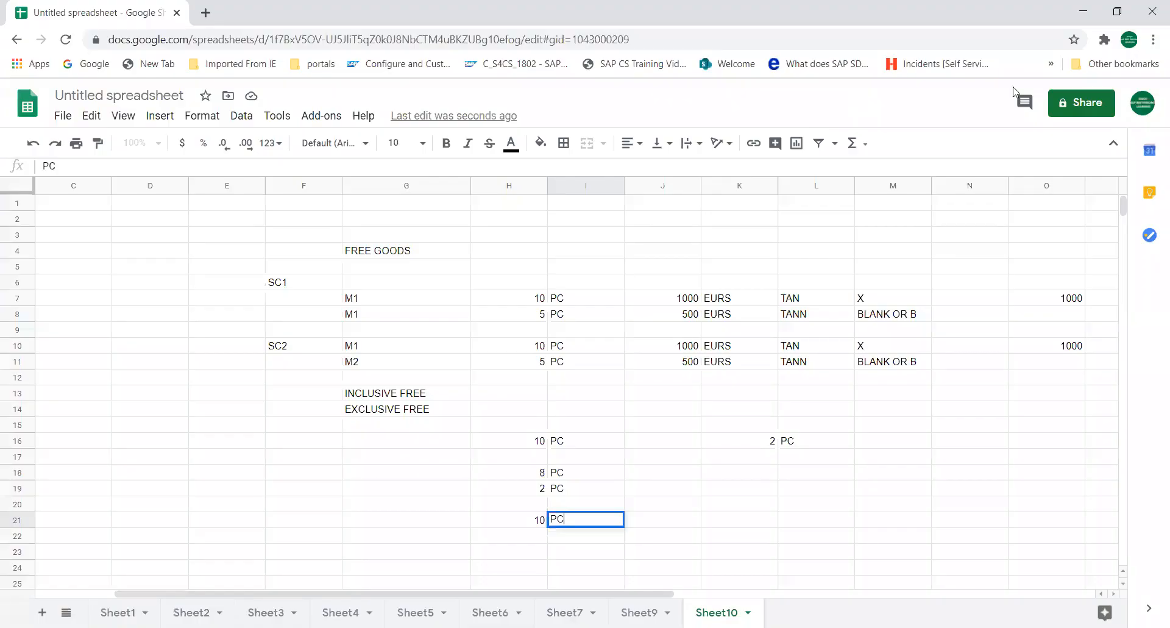
Add the second exclusive line with the quantity 2 and unit PC in H22:I22.
left_click(506, 519)
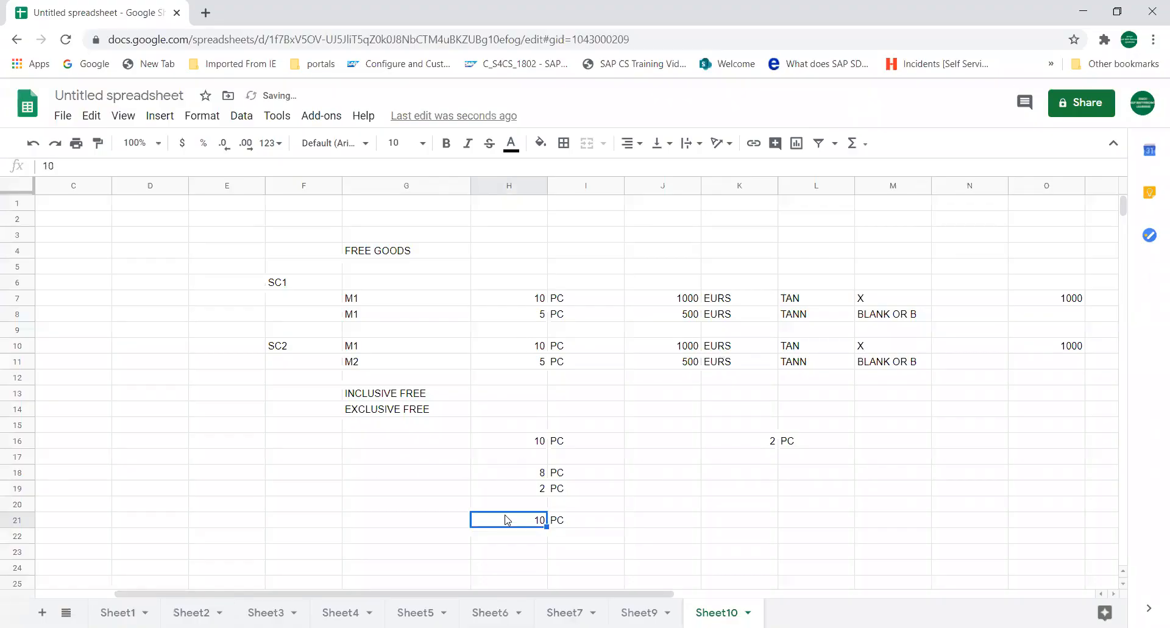
key("Right")
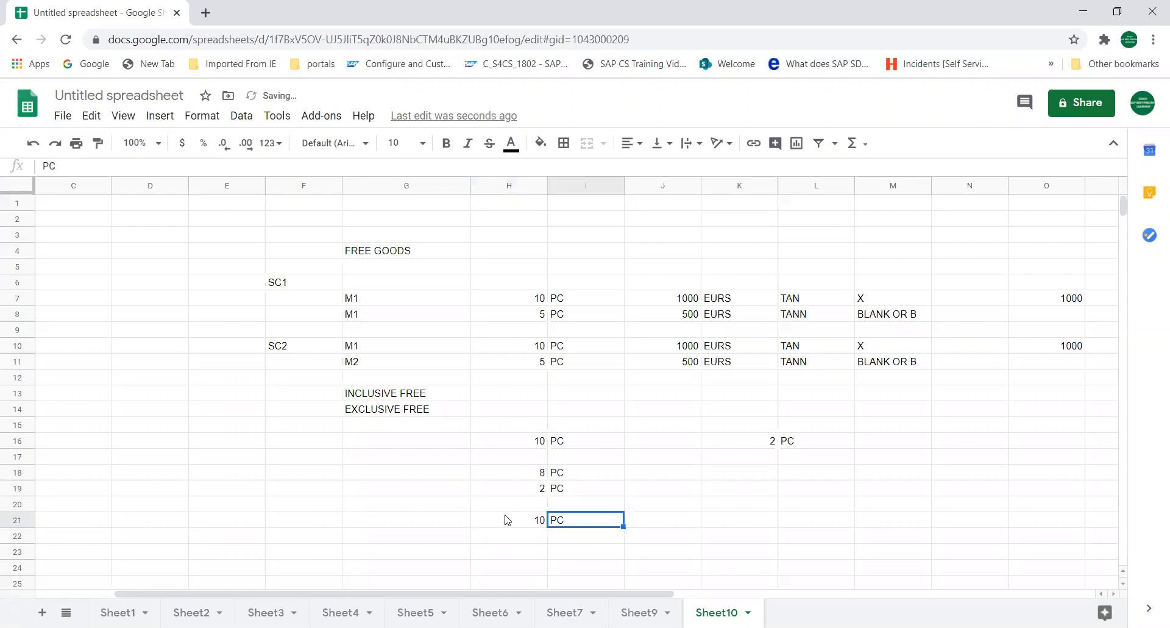
key("Left")
key("Down")
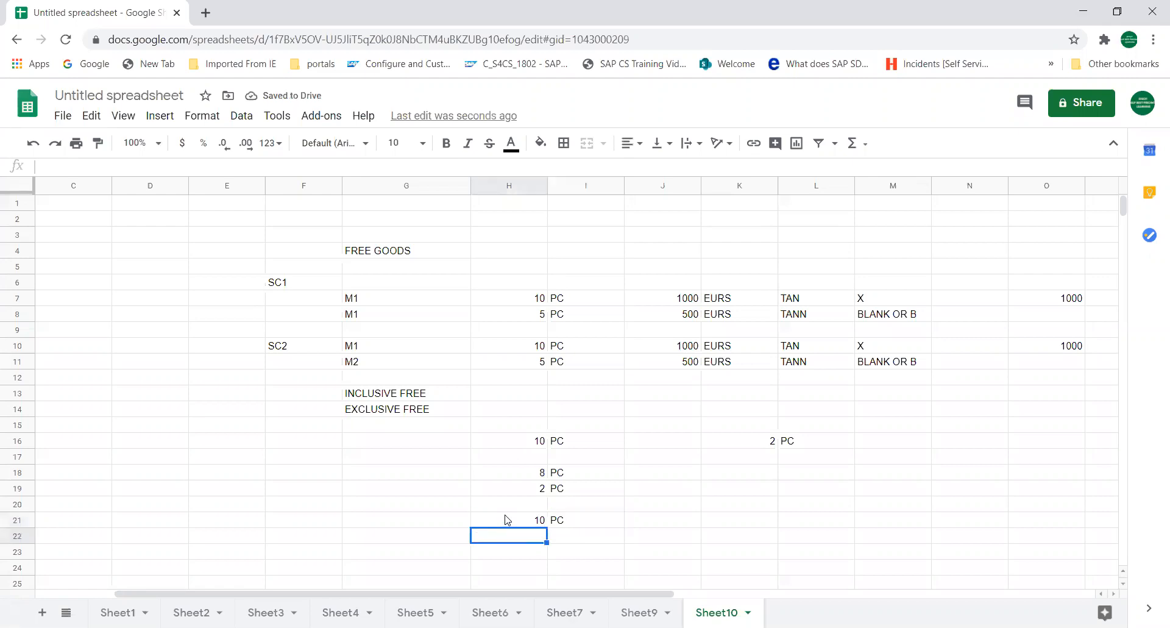
type("2")
key("Tab")
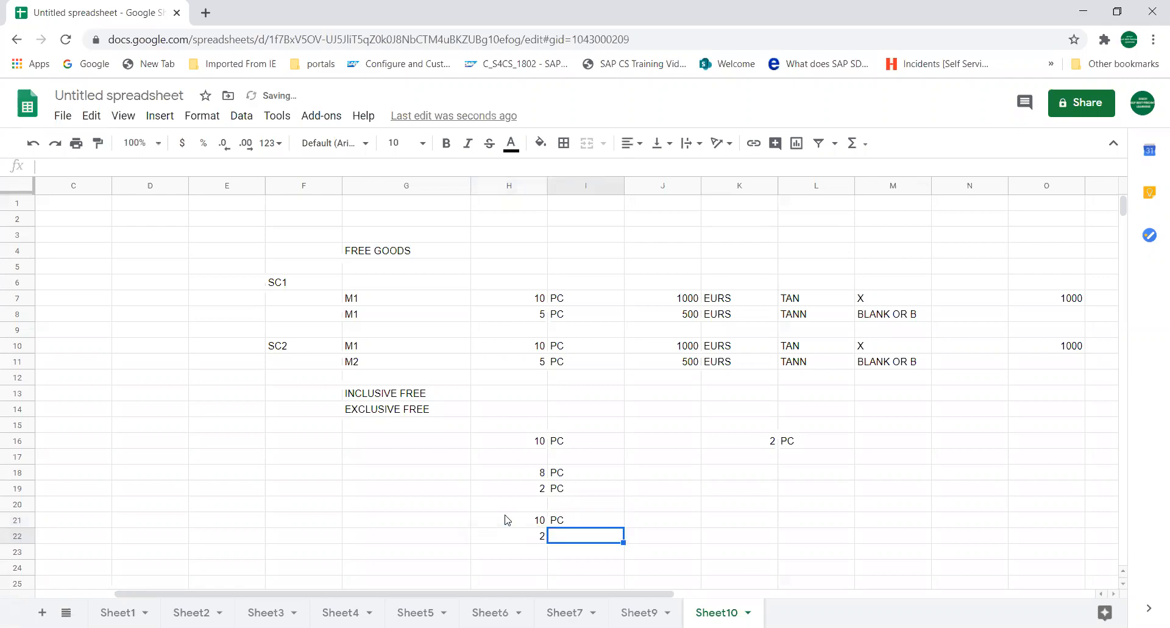
type("PC")
key("Left")
Review the inclusive quantities in H18:H19 against the base quantity in H16.
key("Up")
key("Up")
key("Up")
key("Up")
key("Right")
key("Left")
key("Up")
key("Up")
key("Down")
key("Down")
key("Down")
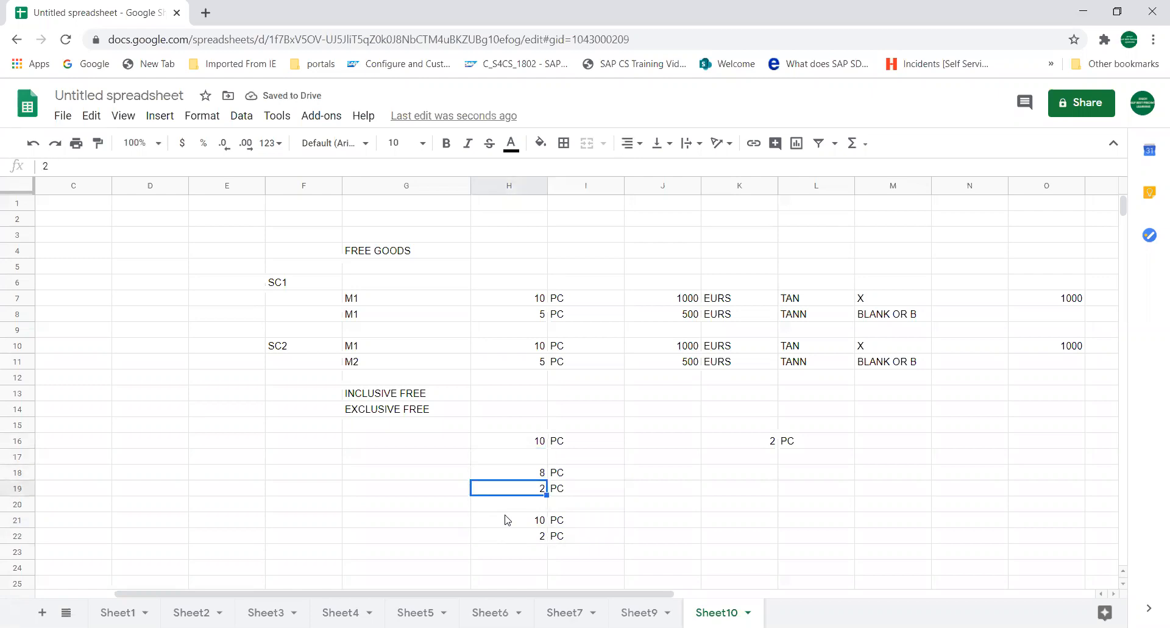
Examine the first exclusive line's quantity and unit in H21:I21 after the inclusive lines.
key("Left")
key("Up")
key("Down")
key("Down")
key("Down")
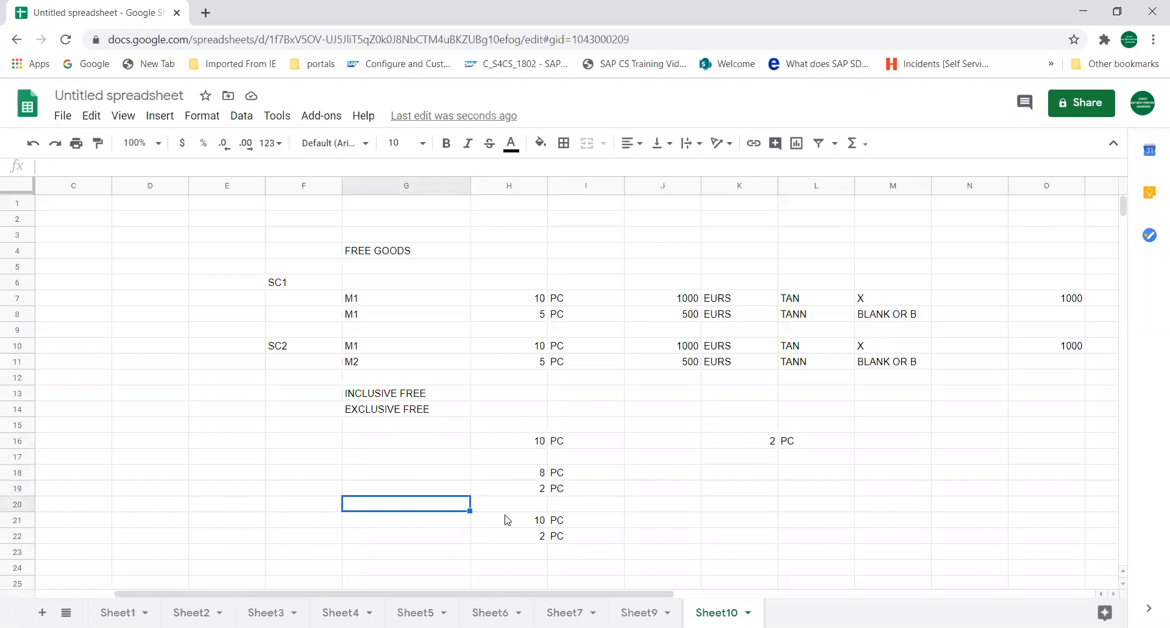
key("Right")
key("Right")
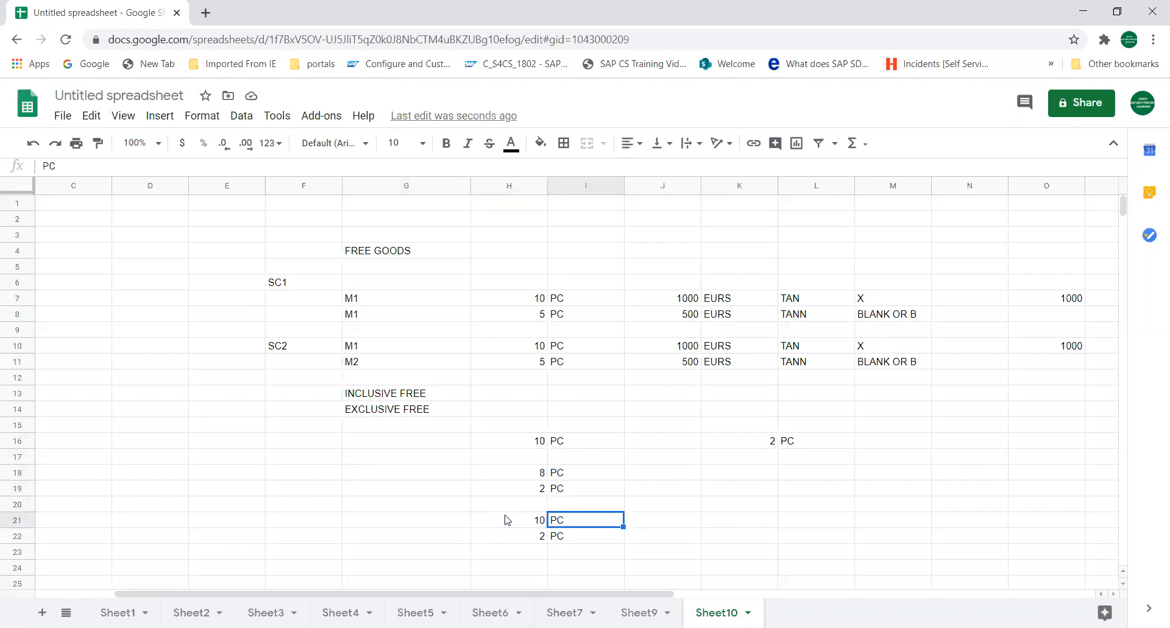
Compare the quantities and units of the two exclusive free goods lines in H21:I22.
key("Left")
key("Left")
key("Right")
key("Right")
key("Left")
key("Down")
key("Right")
key("Up")
key("Left")
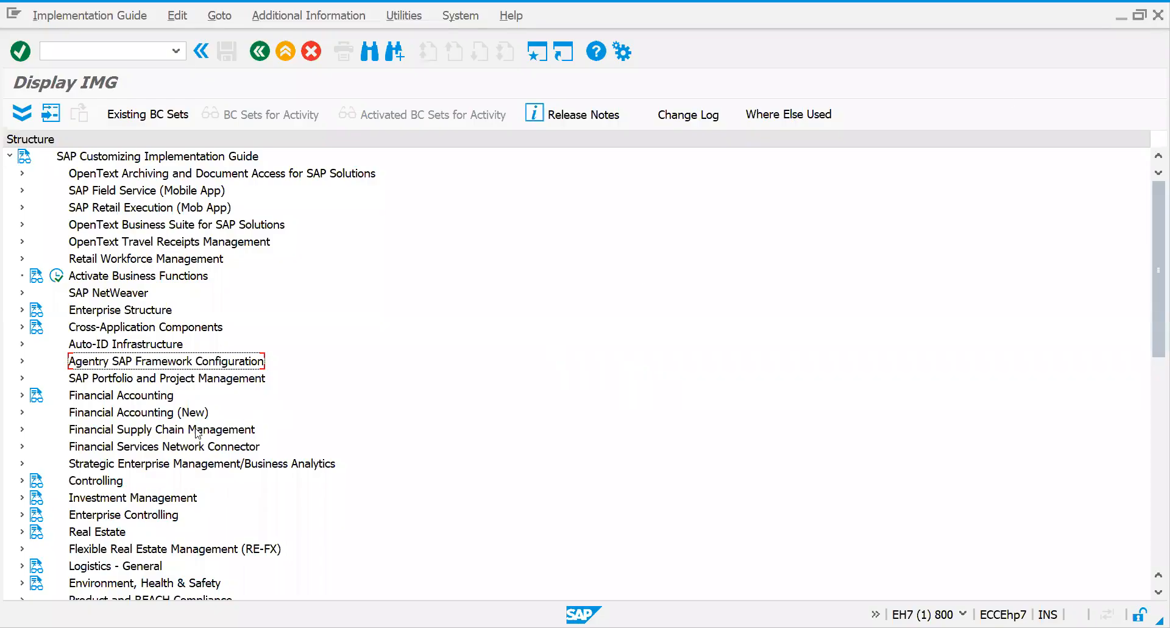
Switch to SAP and expand the Sales and Distribution node in the Customizing Implementation Guide.
key("Down")
key("Down")
key("Down")
key("Down")
key("Down")
key("Down")
key("Down")
key("Down")
key("Down")
key("Down")
key("Down")
key("Down")
key("Down")
key("Down")
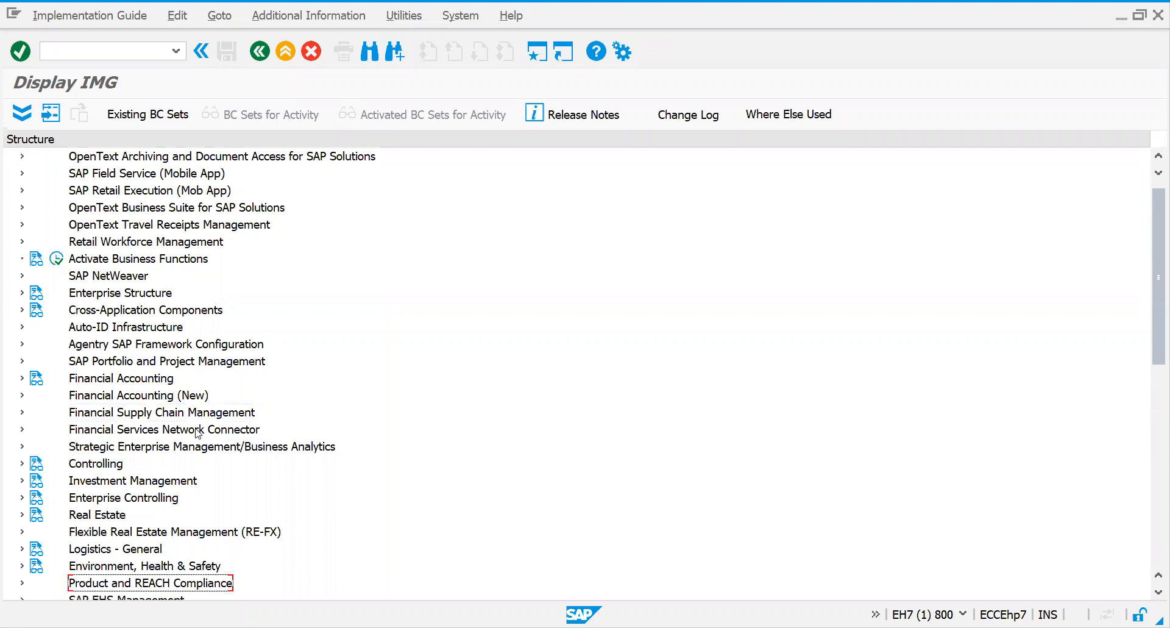
key("Down")
key("Down")
key("Down")
key("Up")
key("Right")
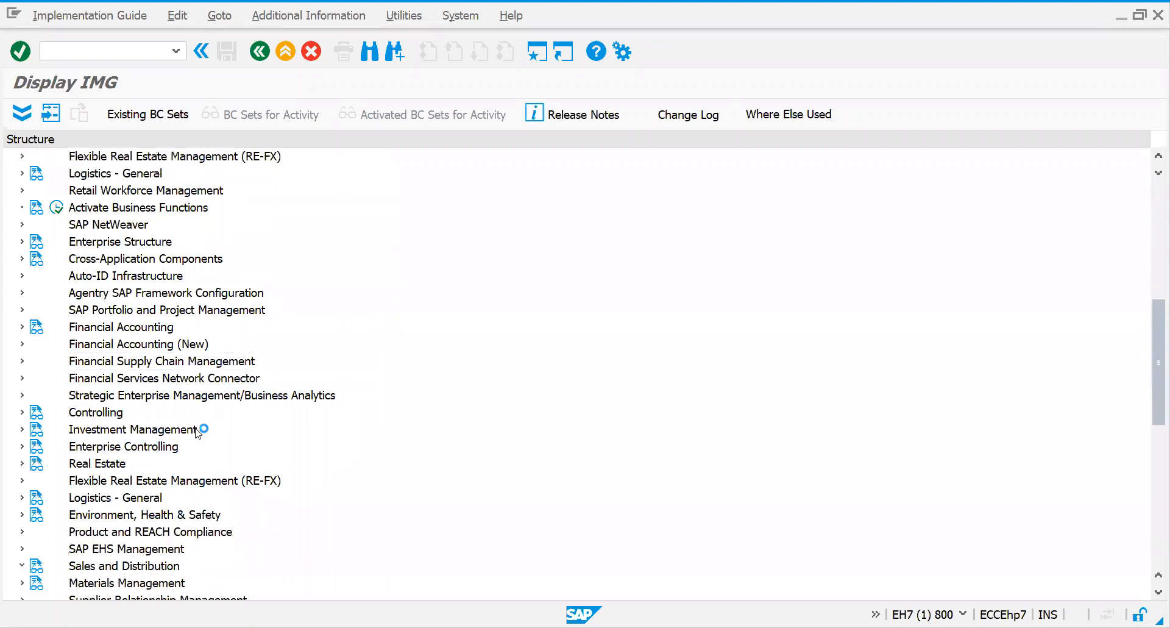
Expand the Sales and Distribution structure through Basic Functions and Free Goods down to the Condition Technique for Free Goods activities.
key("Down")
key("Down")
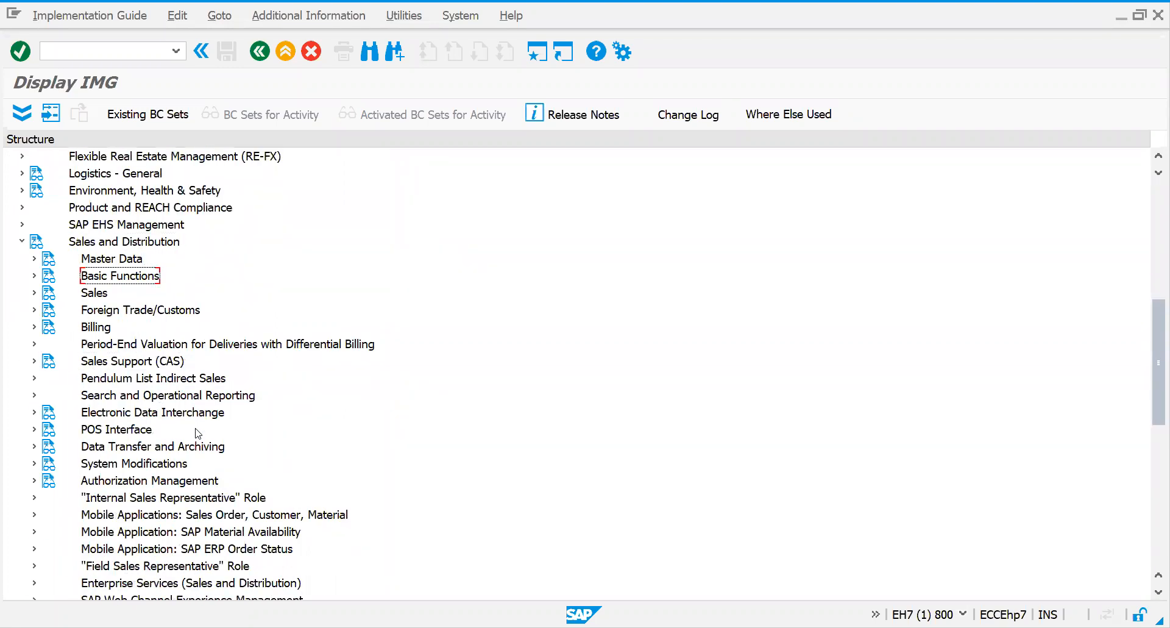
key("Right")
key("Down")
key("Down")
key("Up")
key("Down")
key("Right")
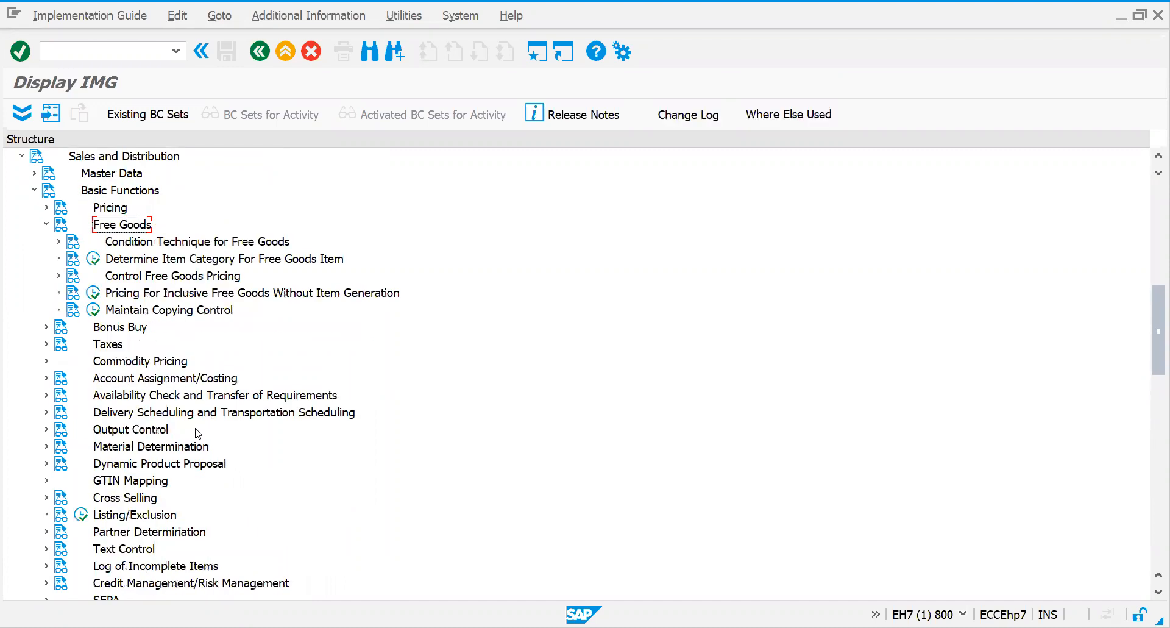
key("Down")
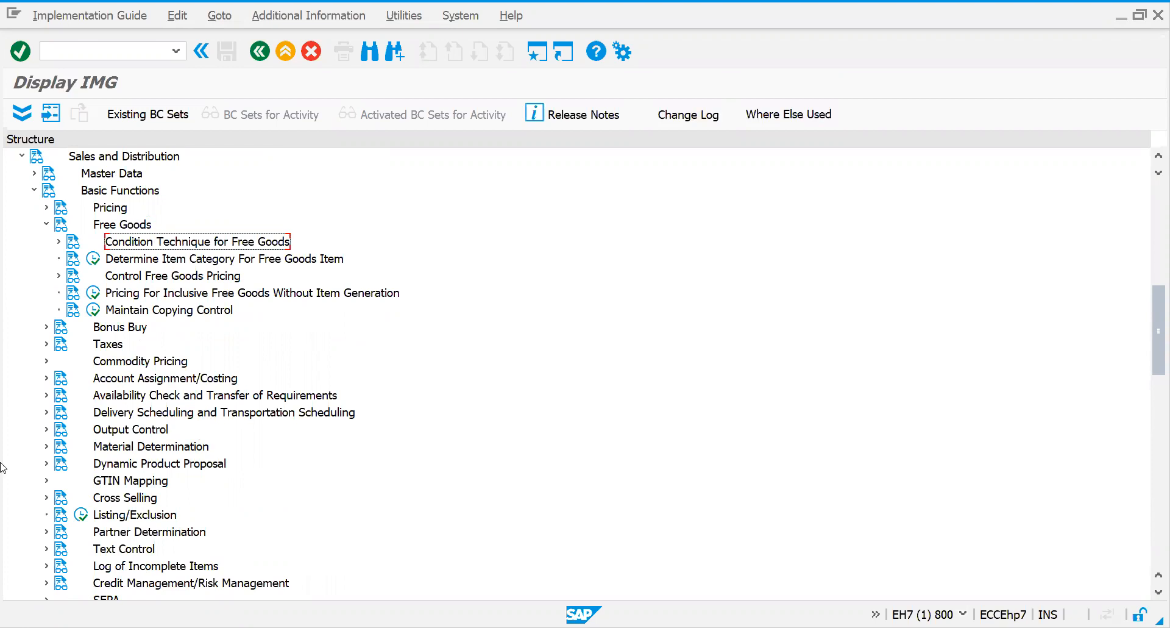
left_click(58, 242)
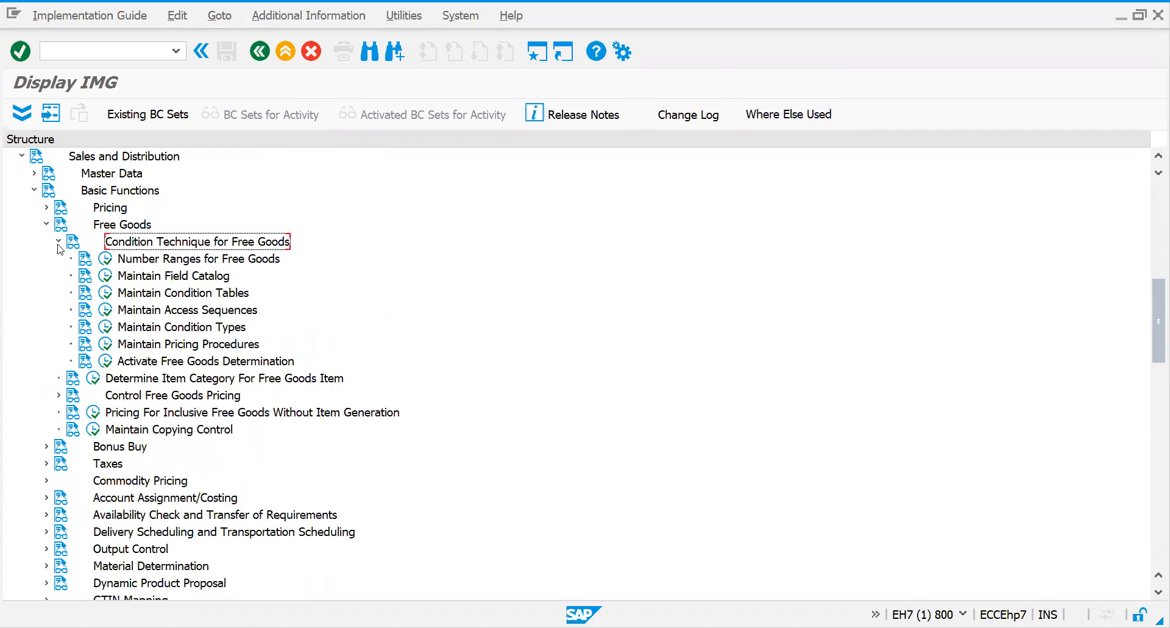
Examine the fields in the free goods field catalog, such as material, price list and document currency, and return to the implementation guide.
double_click(141, 278)
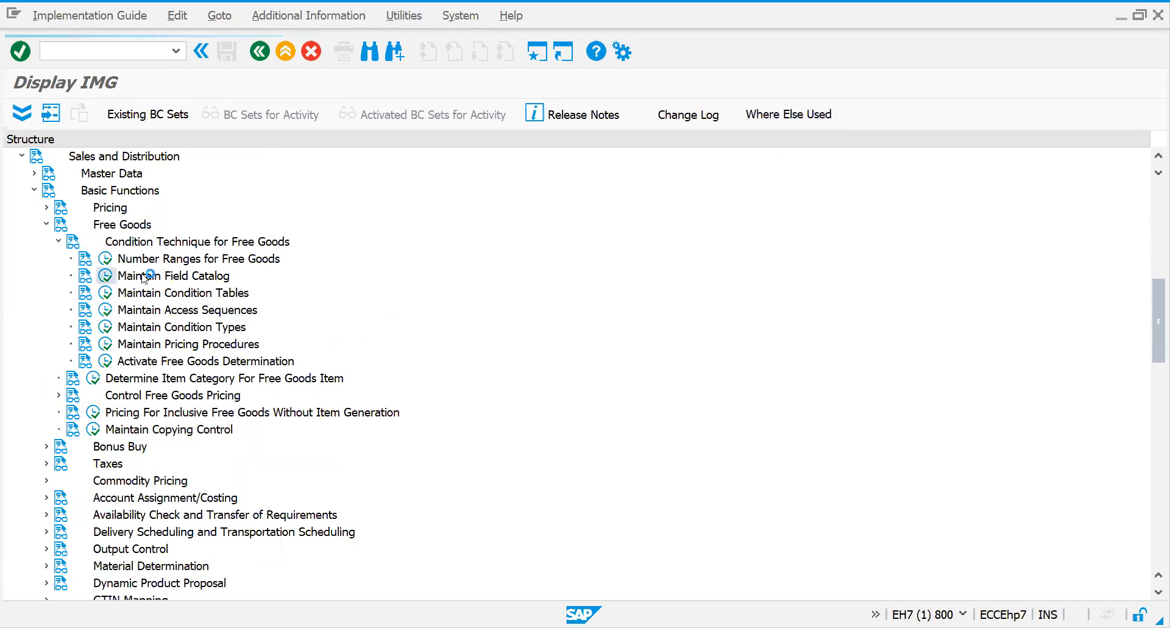
left_click(524, 486)
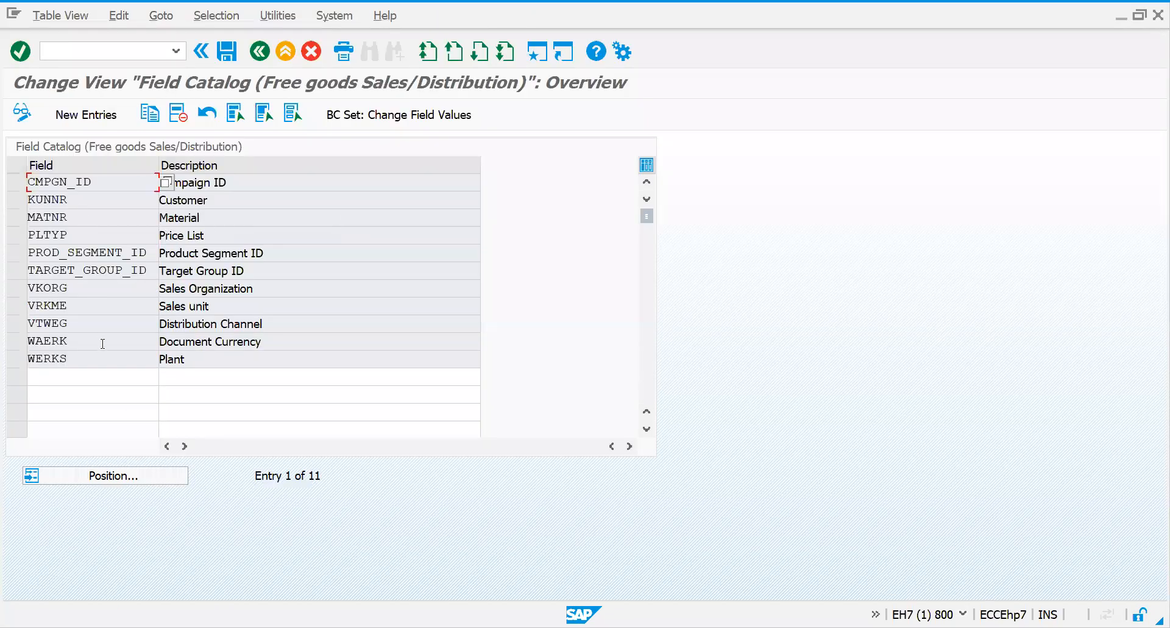
left_click(94, 313)
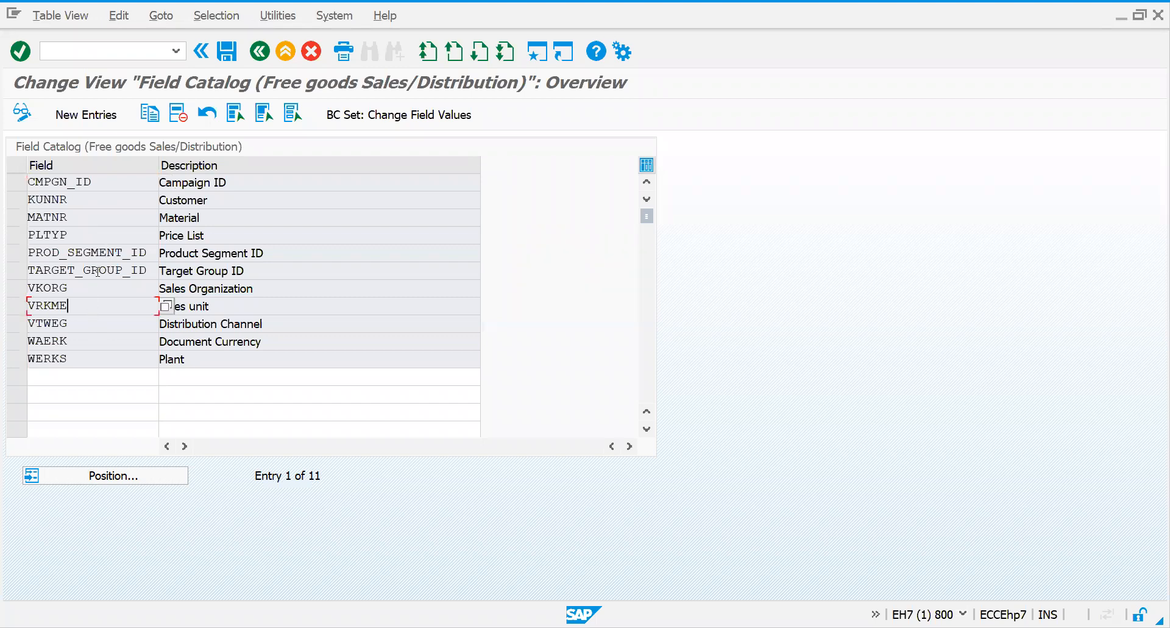
left_click(96, 216)
left_click(90, 347)
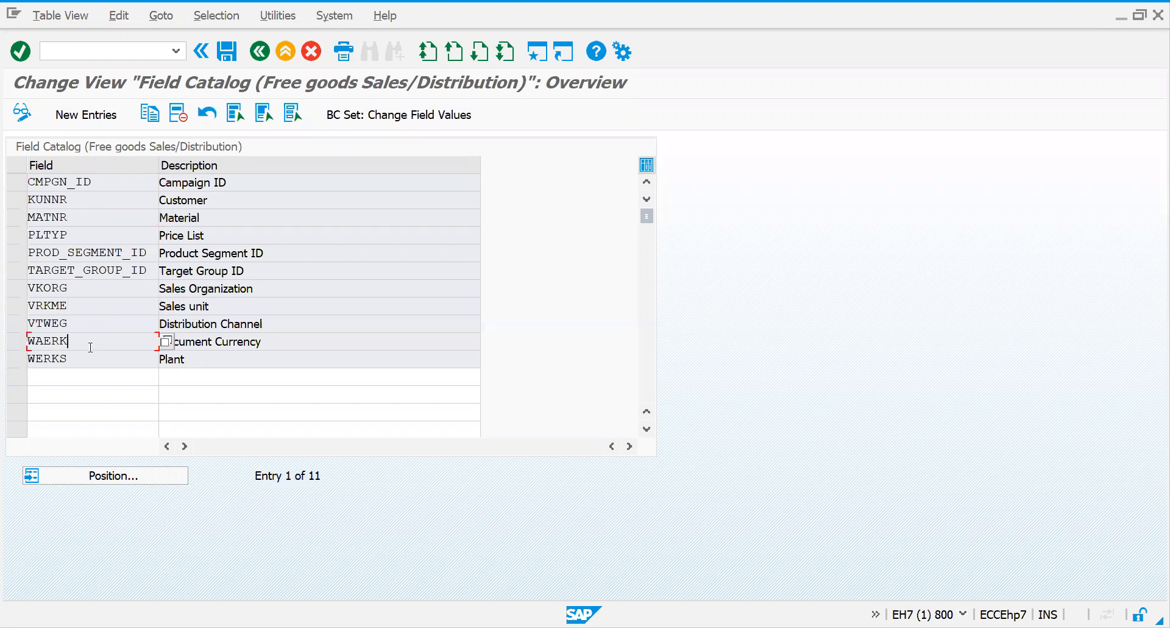
left_click(95, 295)
left_click(94, 235)
left_click(104, 186)
left_click(99, 275)
left_click(98, 343)
left_click(259, 51)
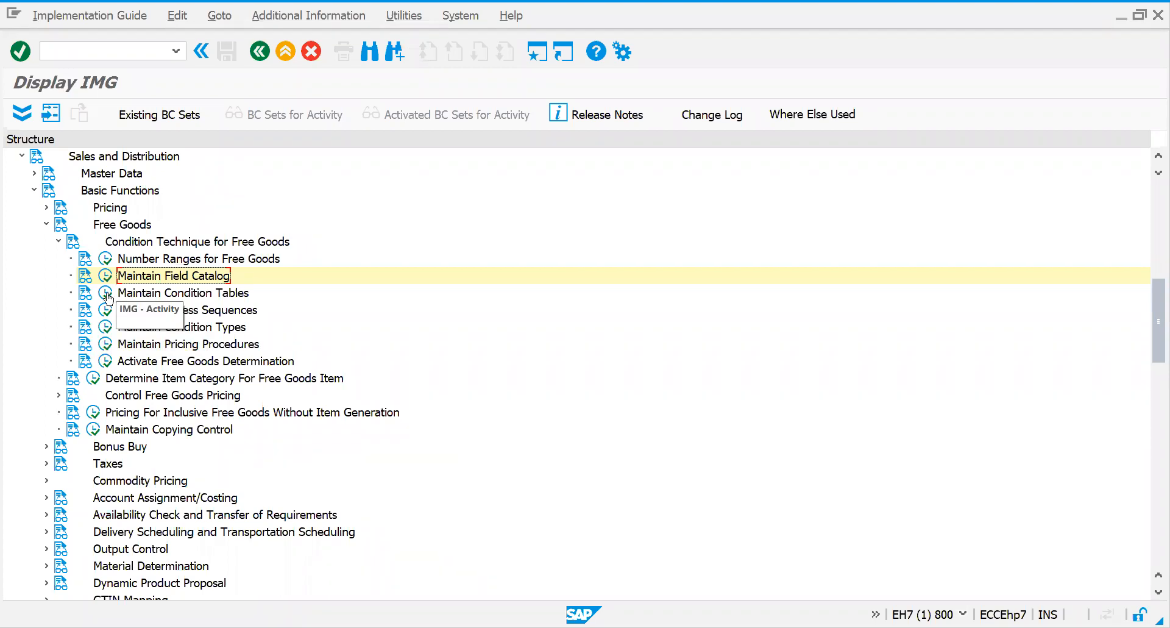
Open condition table creation for free goods and look up the table numbers already in use.
left_click(107, 295)
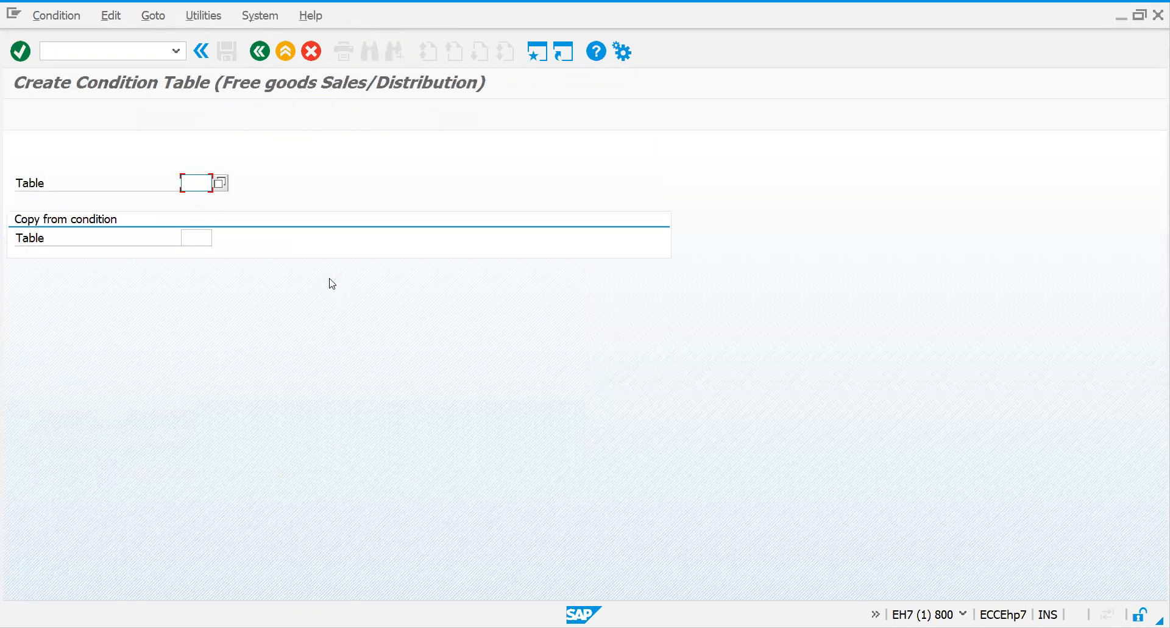
left_click(219, 183)
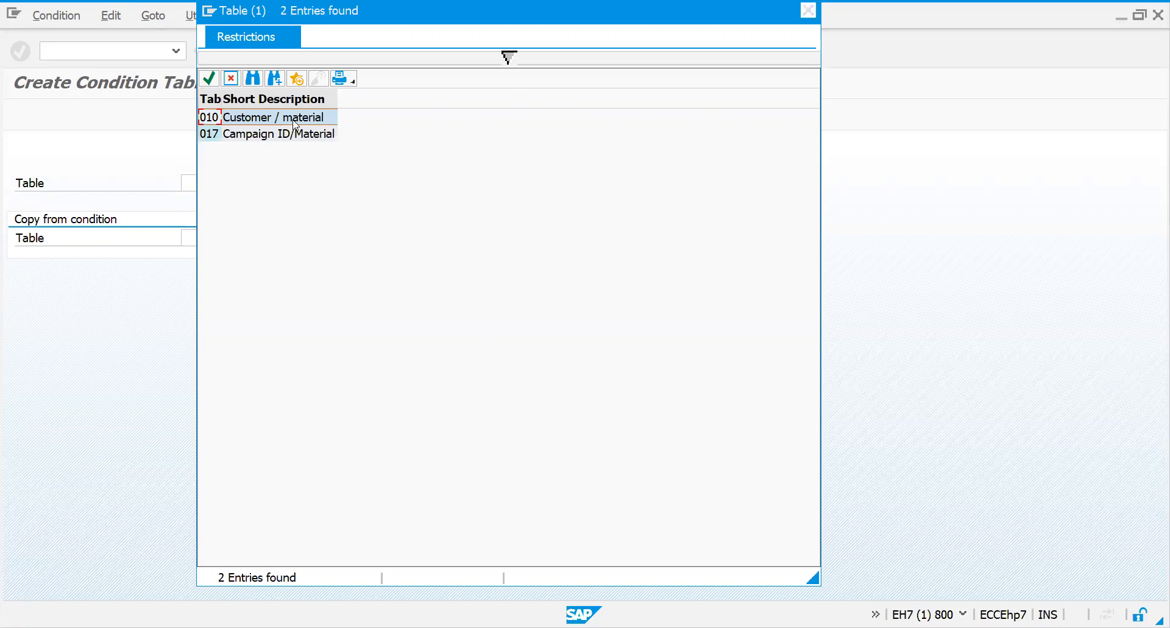
key("Escape")
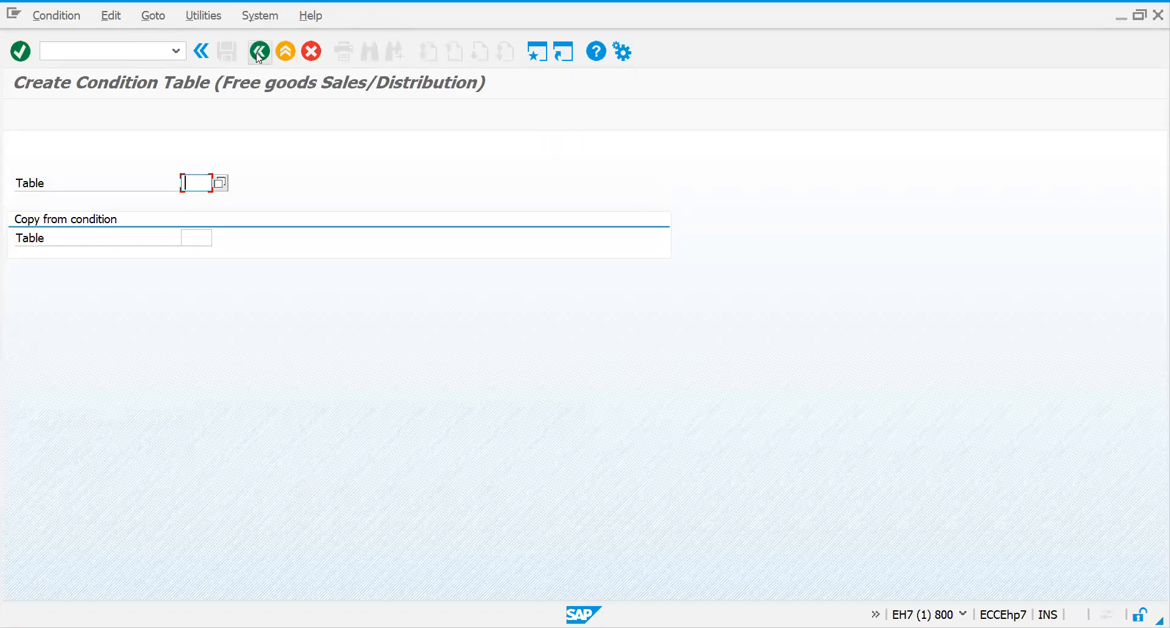
left_click(64, 20)
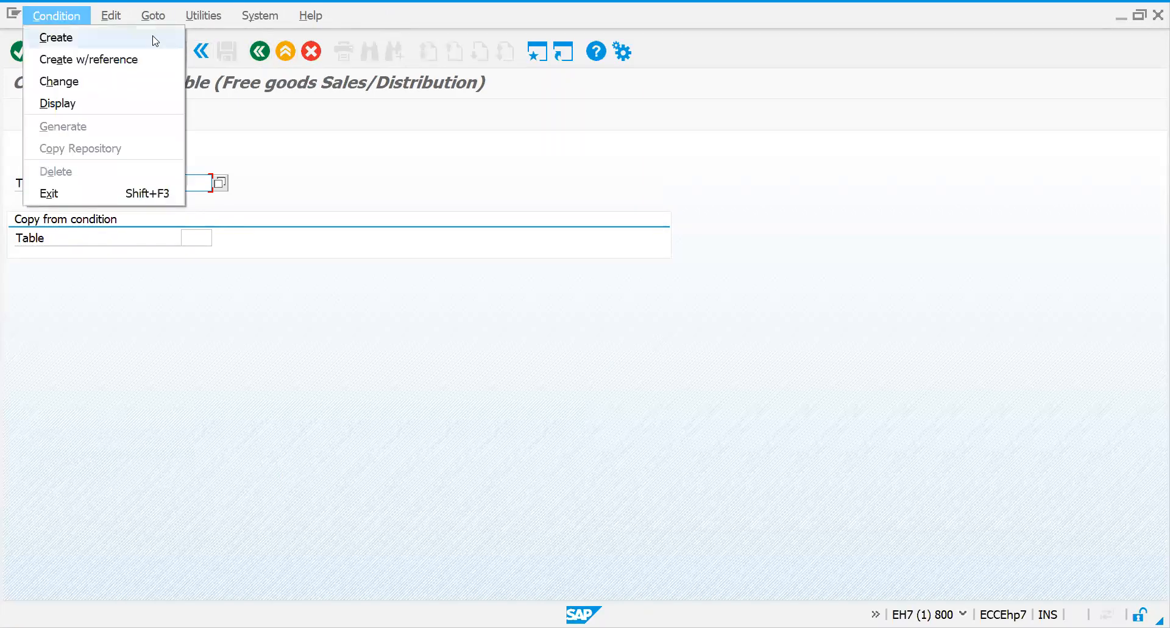
left_click(265, 144)
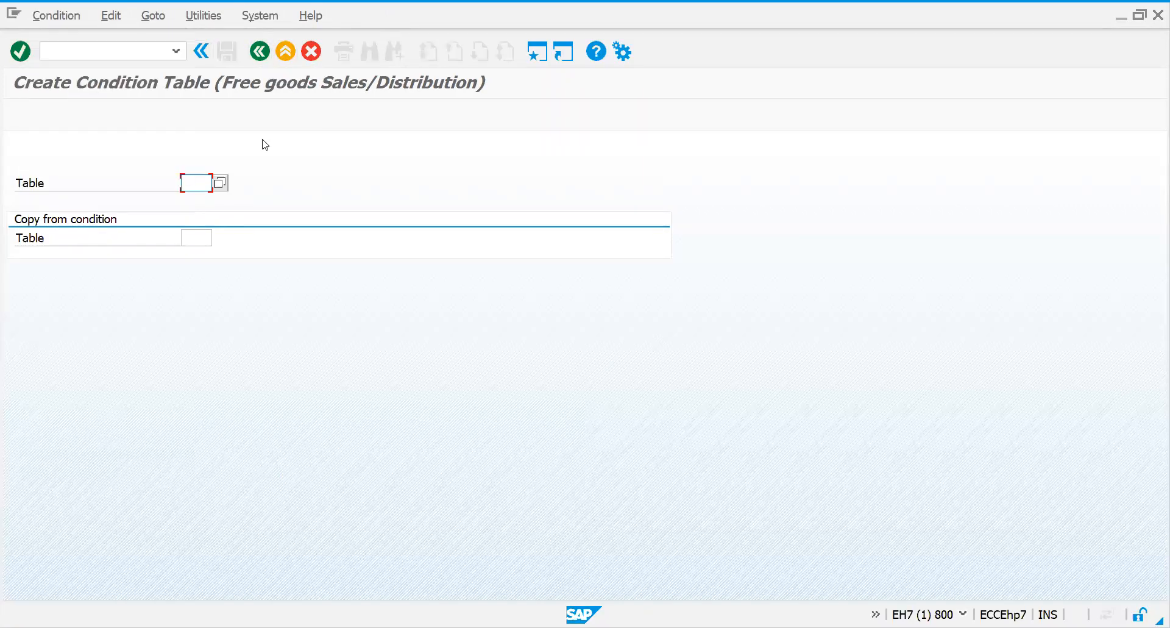
left_click(220, 183)
key("Escape")
Create condition table 501 with the fields Sales Organization, Distribution Channel and Material.
type("501")
key("Return")
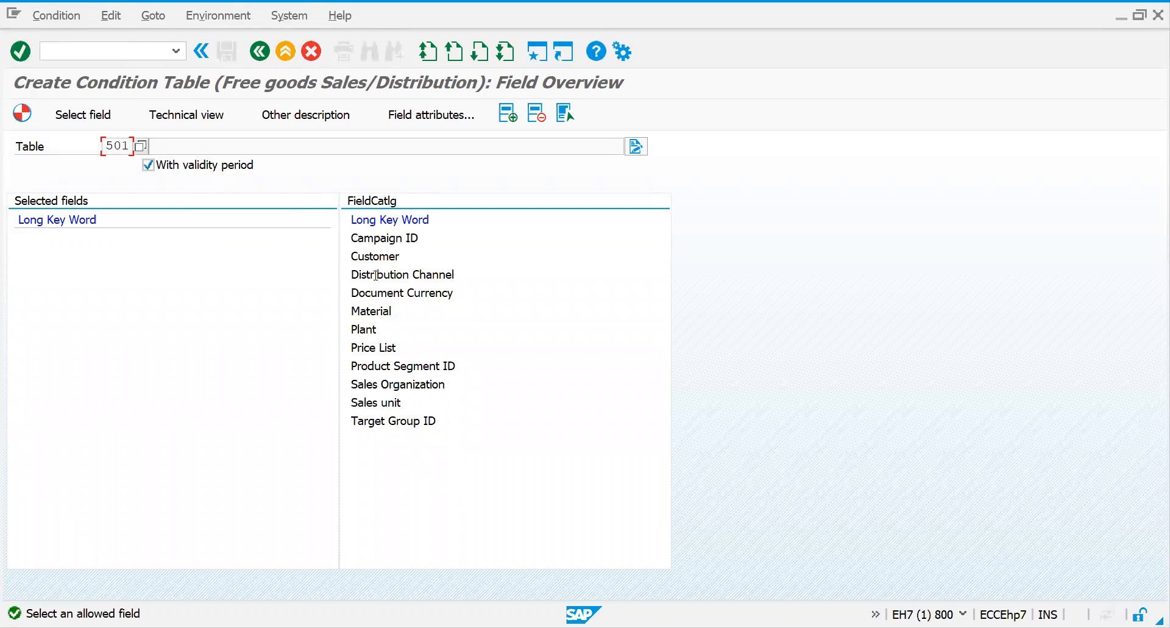
double_click(376, 384)
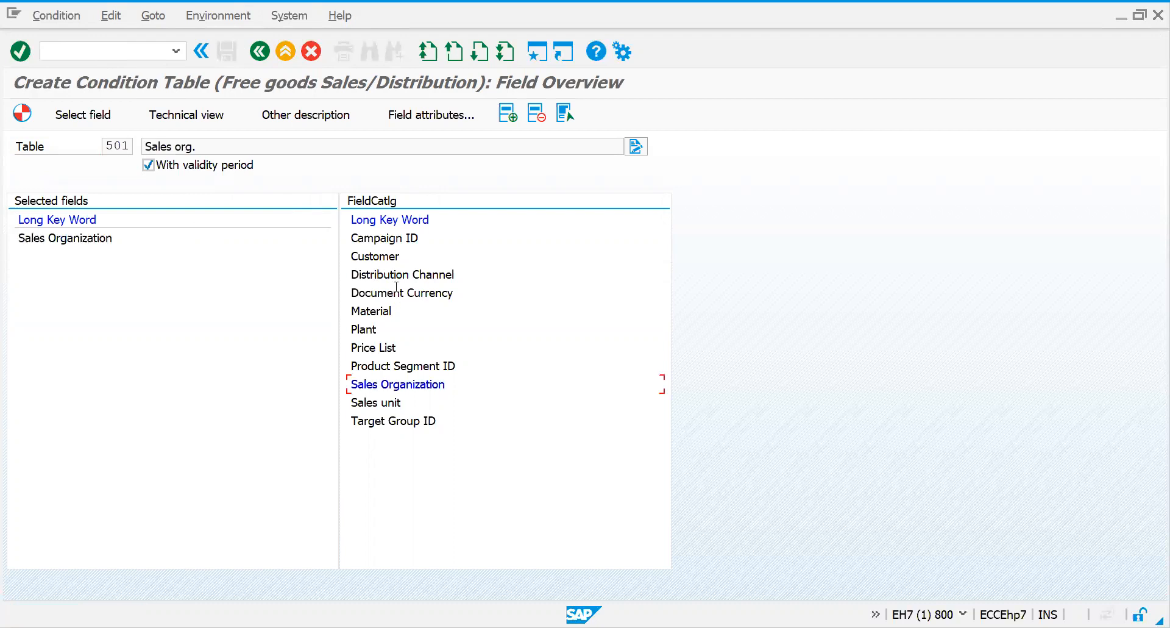
double_click(378, 274)
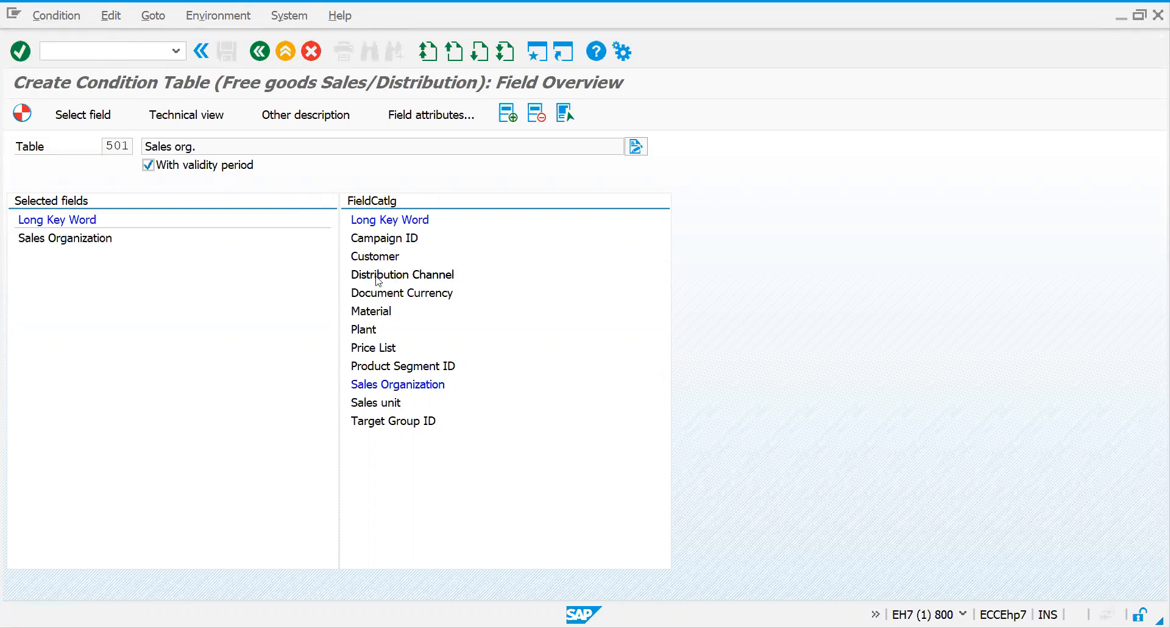
double_click(373, 311)
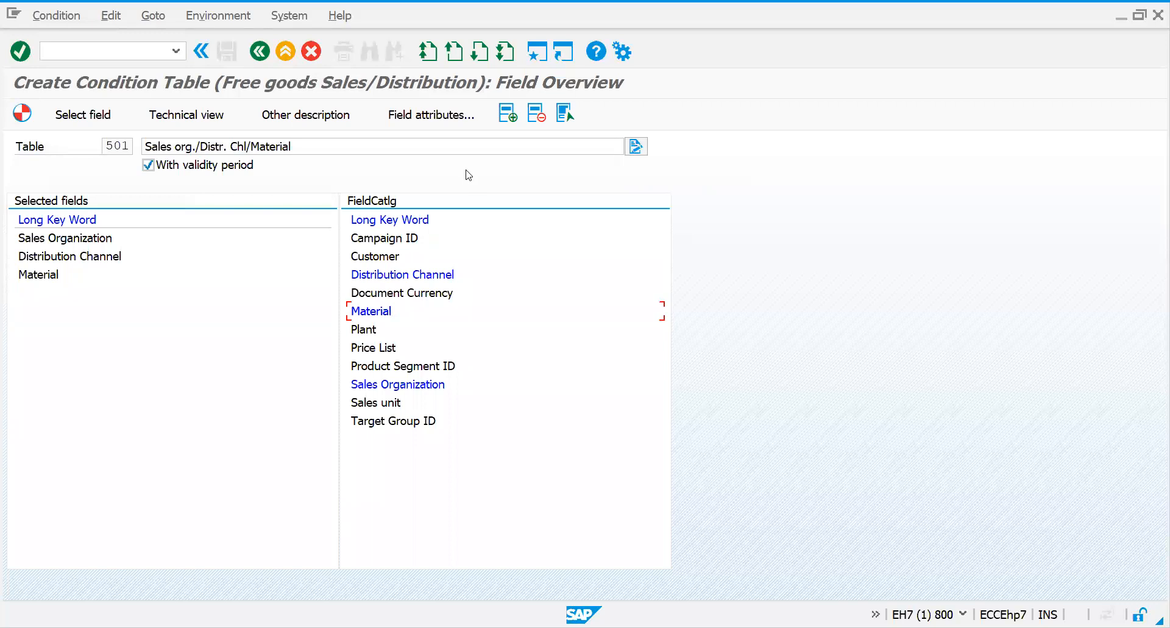
Append "- FREE GOODS" to the description of condition table 501.
left_click(383, 147)
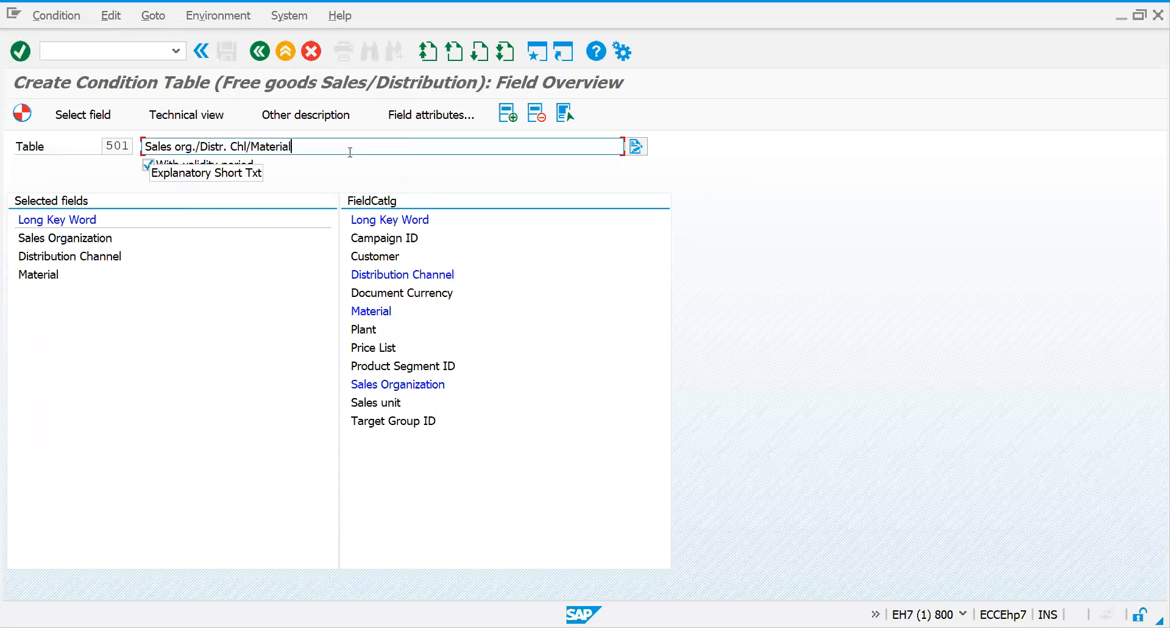
type("- FR")
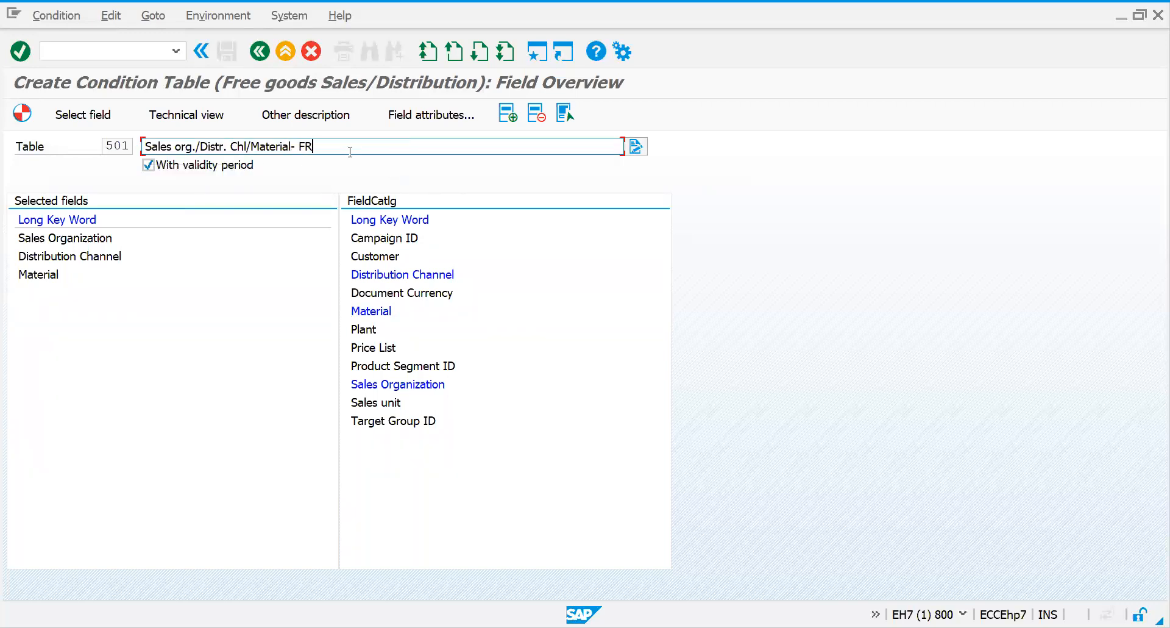
type("EE GOODS")
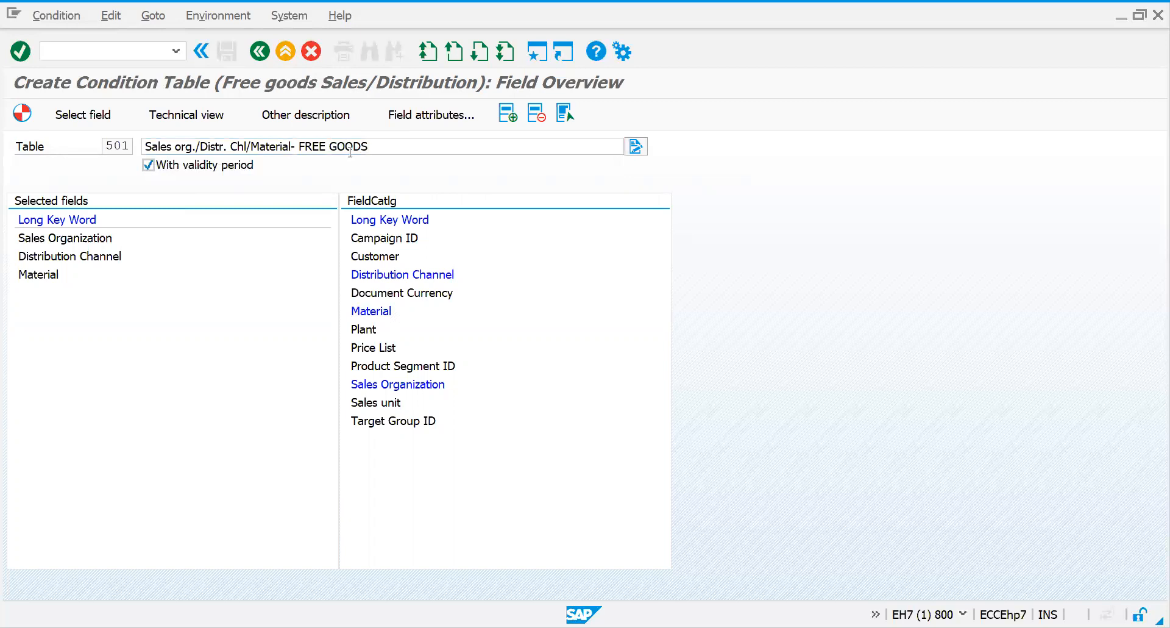
key("ctrl+a")
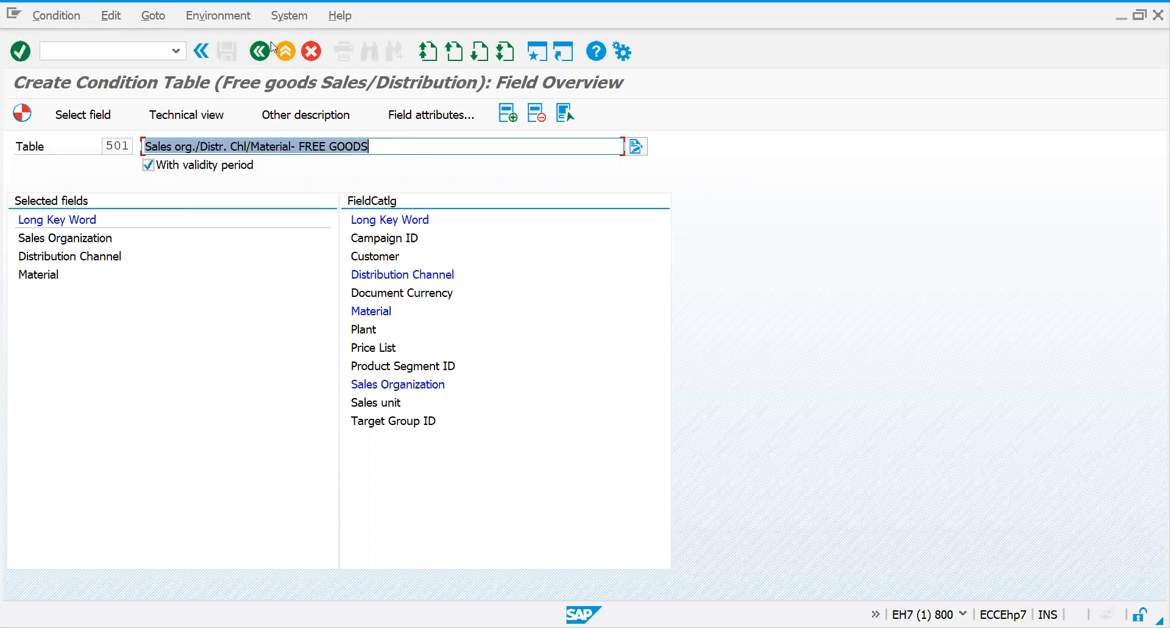
Generate condition table 501, confirm the generation and return to the implementation guide.
left_click(22, 114)
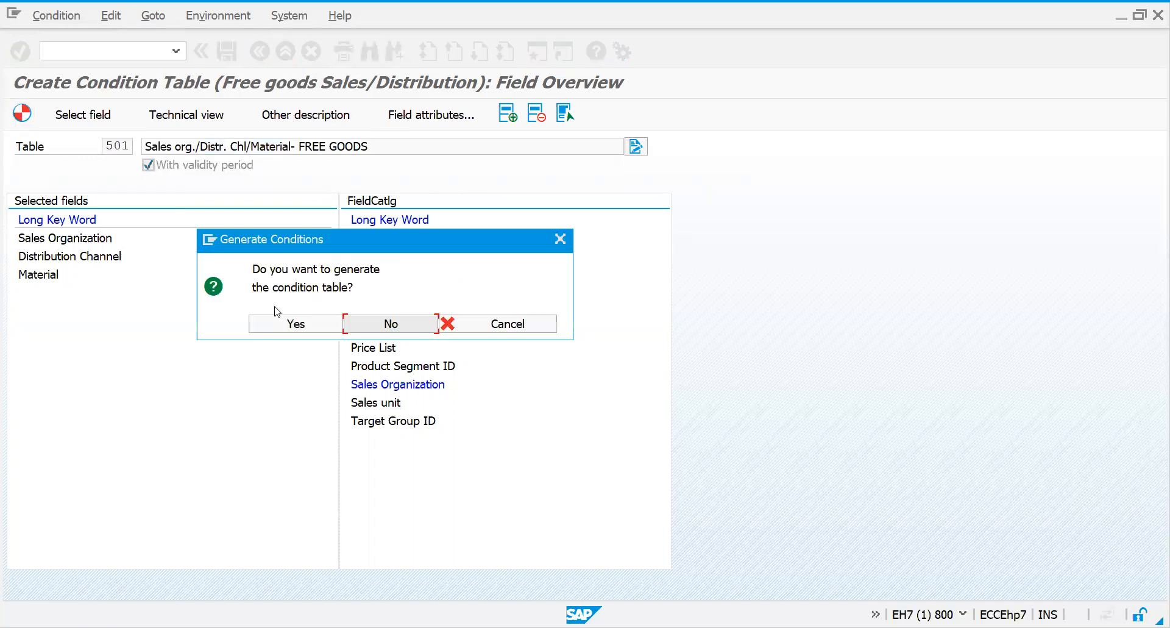
left_click(288, 328)
left_click(375, 412)
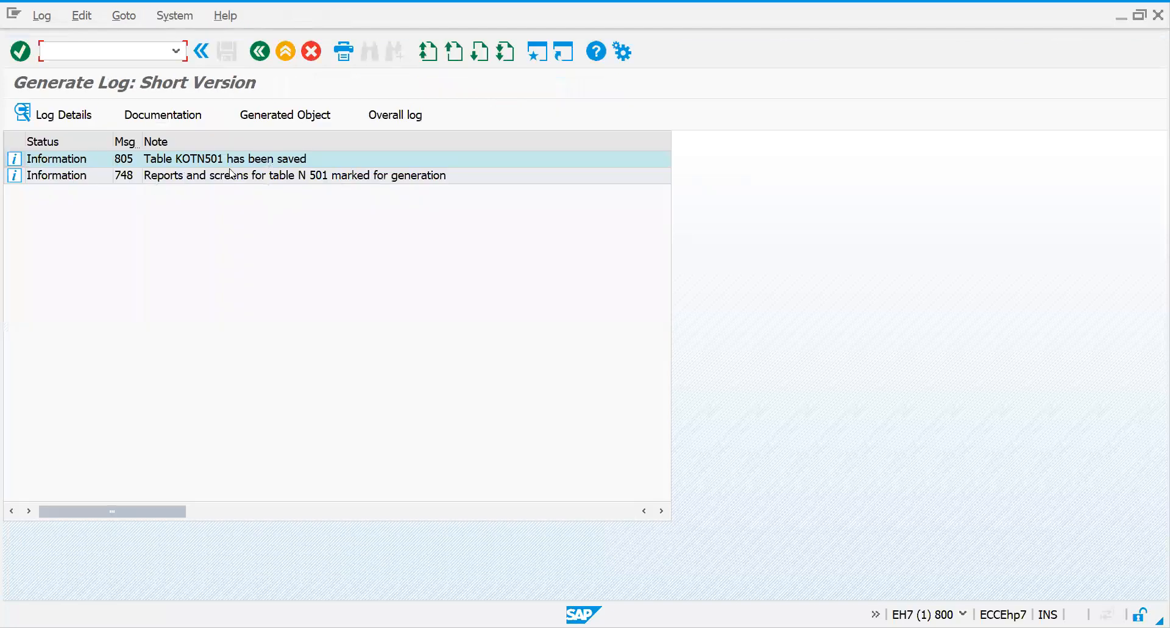
left_click(261, 52)
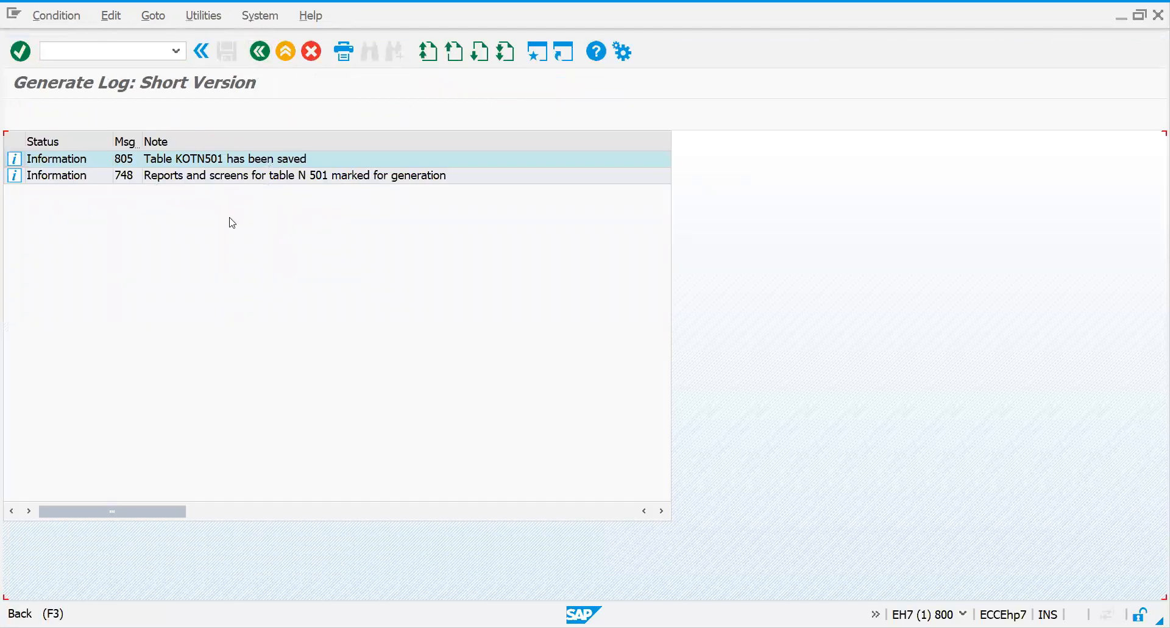
left_click(261, 53)
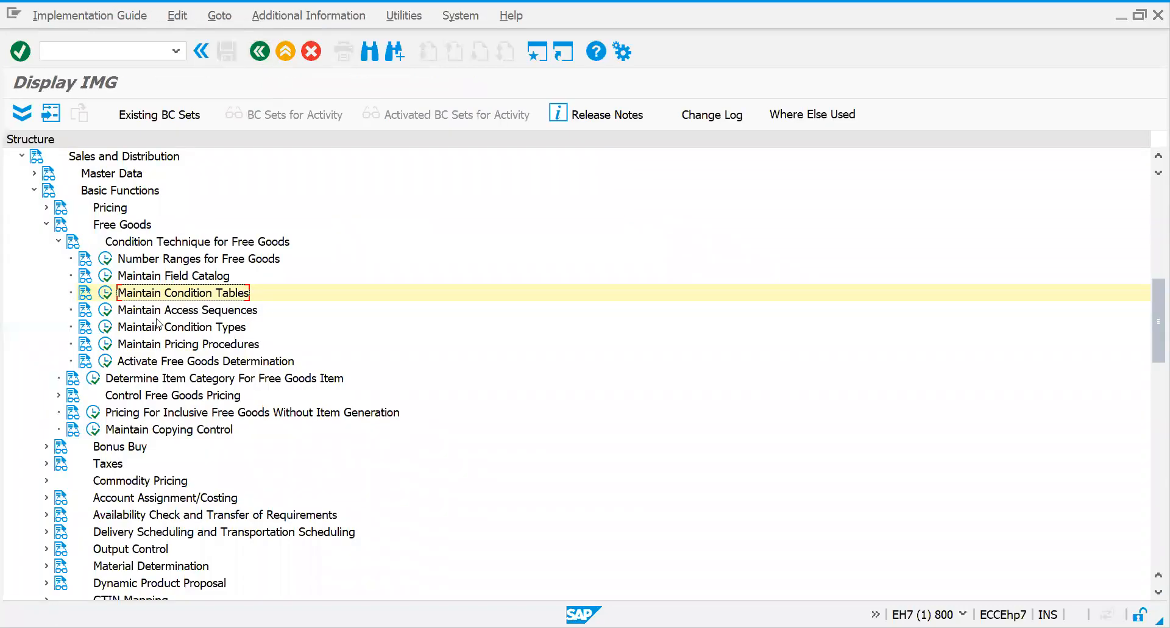
Open the free goods access sequences and show the accesses of sequence NA00, Free Goods (SD).
left_click(105, 309)
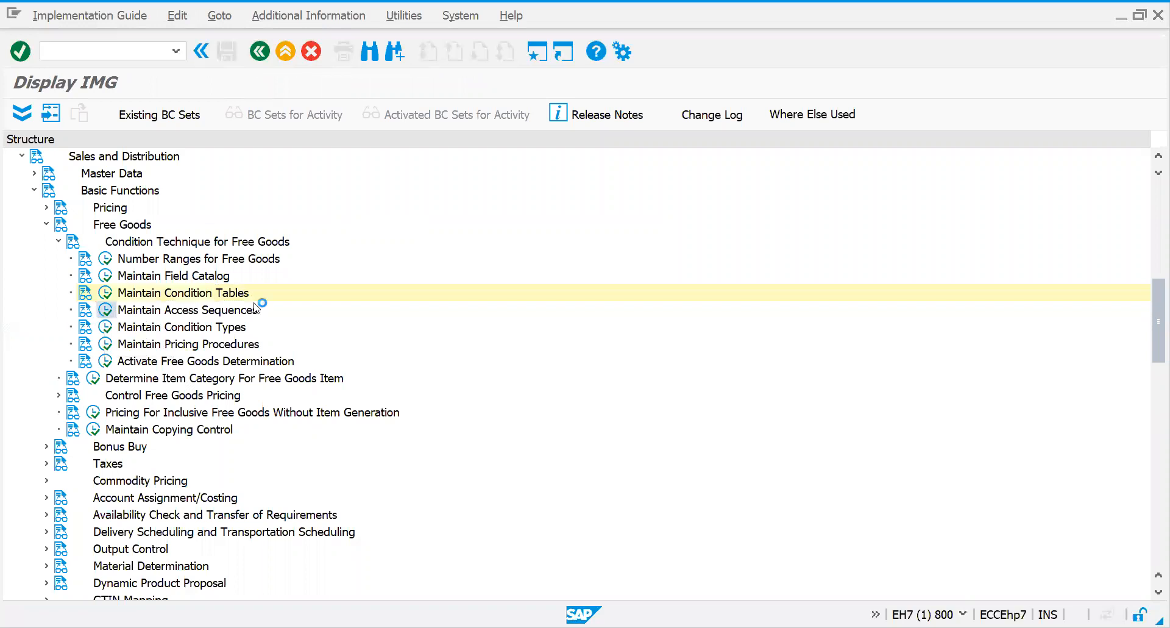
left_click(524, 486)
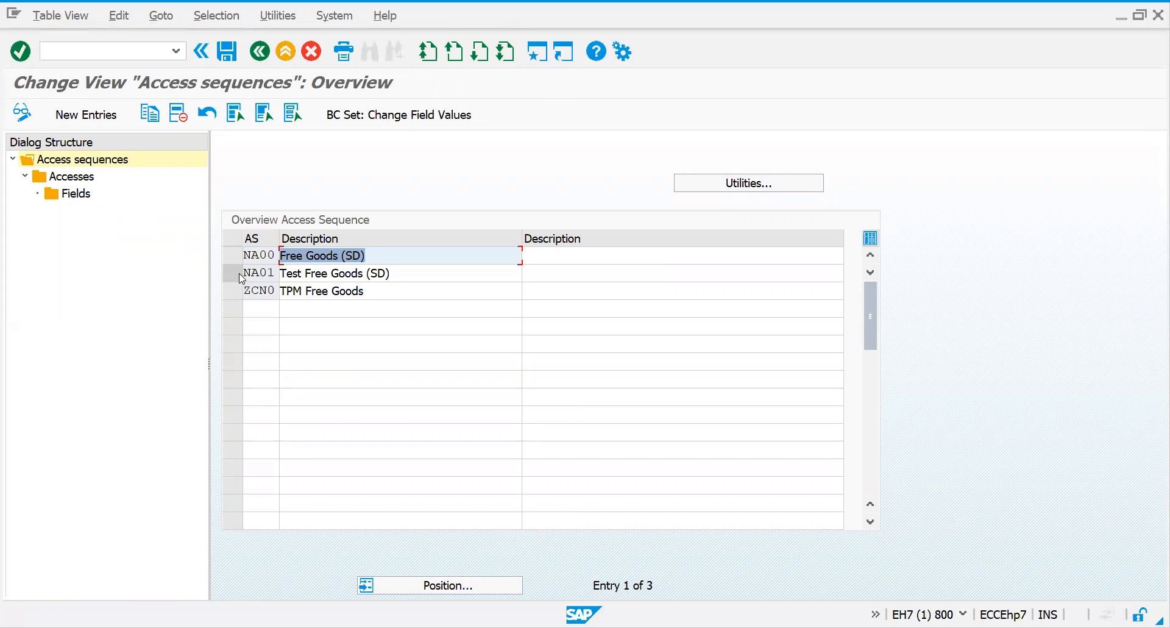
left_click(294, 261)
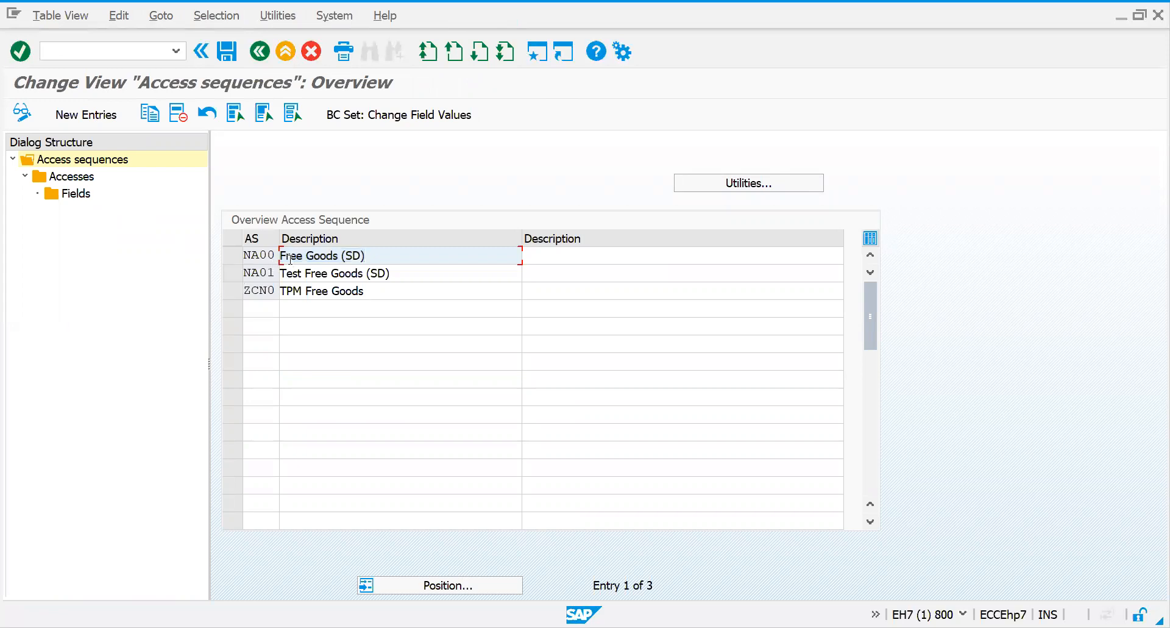
left_click(233, 255)
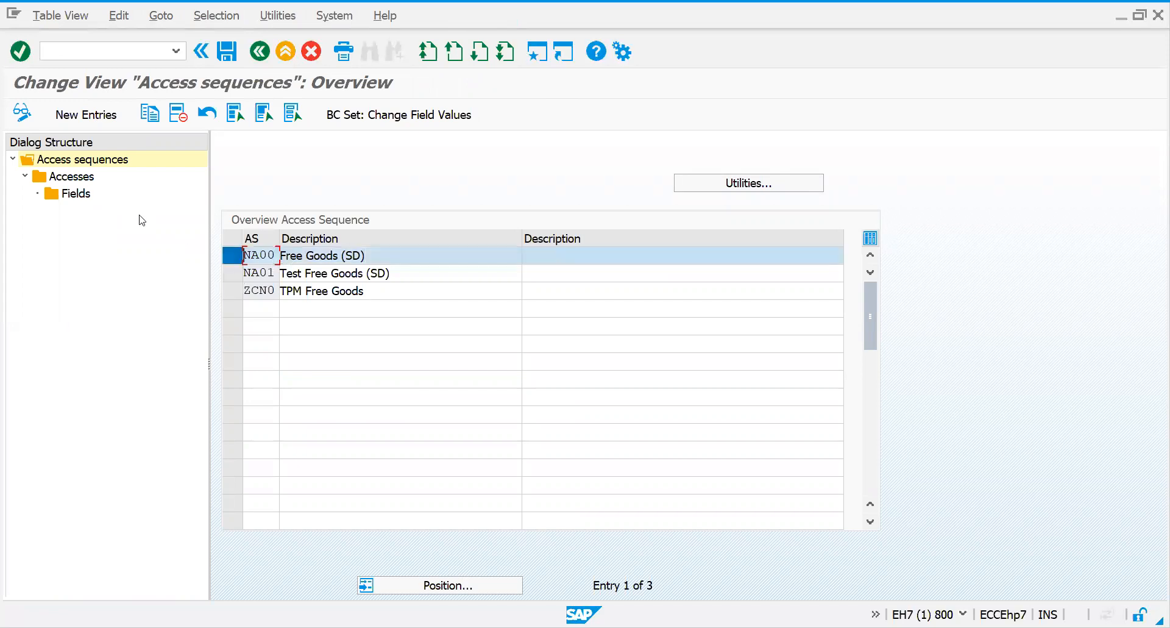
double_click(68, 177)
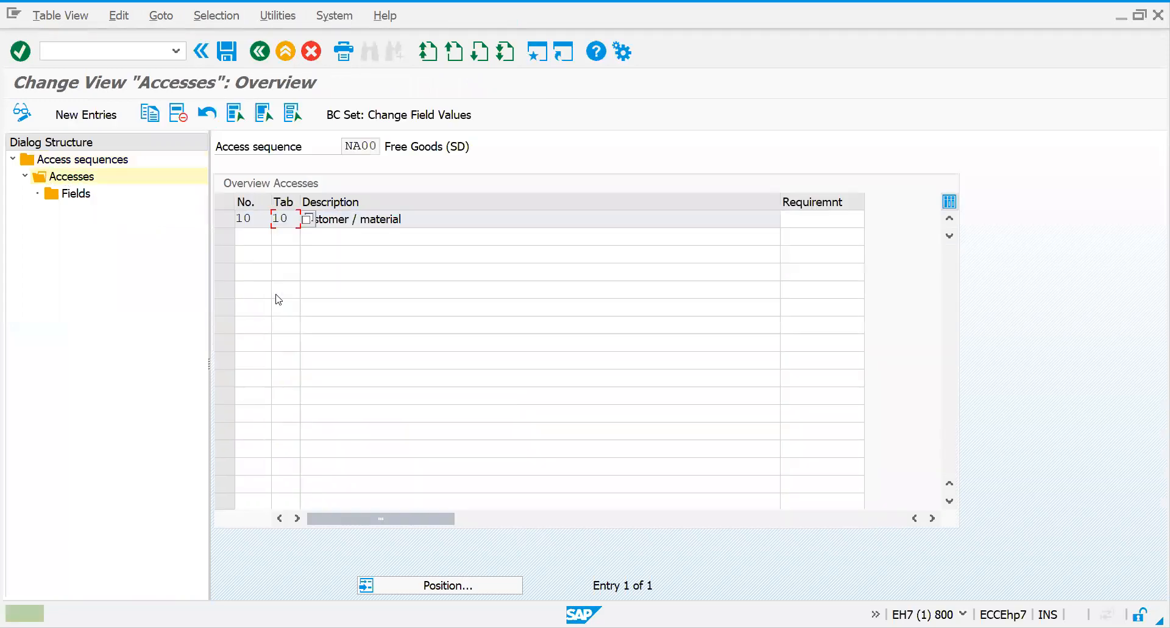
left_click(388, 218)
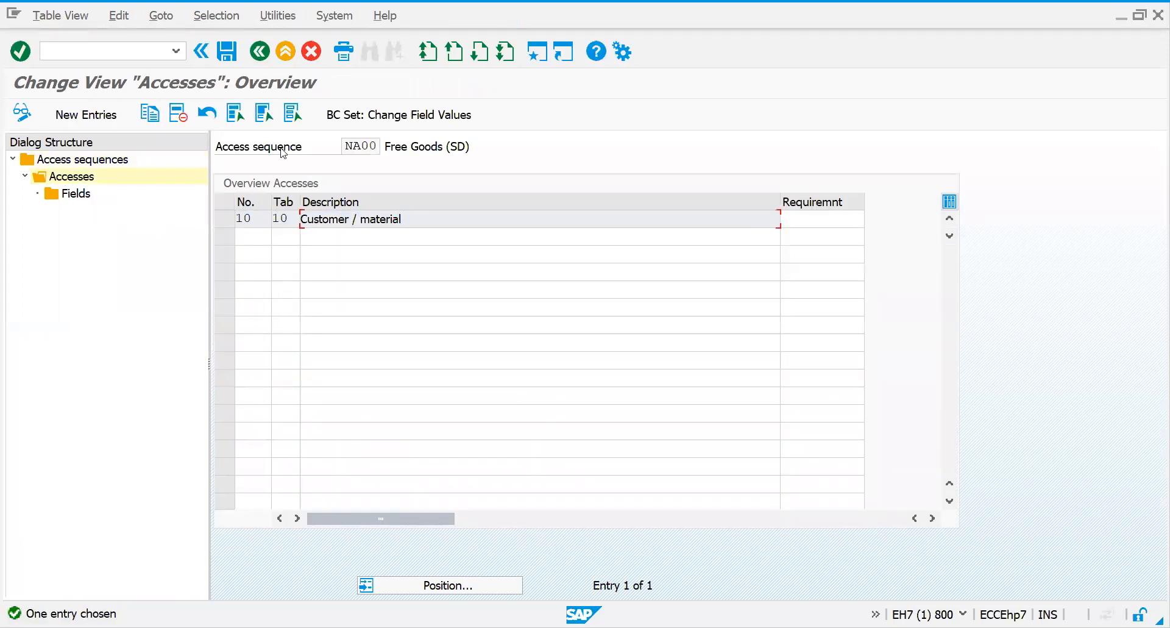
Return to the access sequence overview and add a new access sequence Z001 with the description FREE GOODS TEST.
left_click(259, 51)
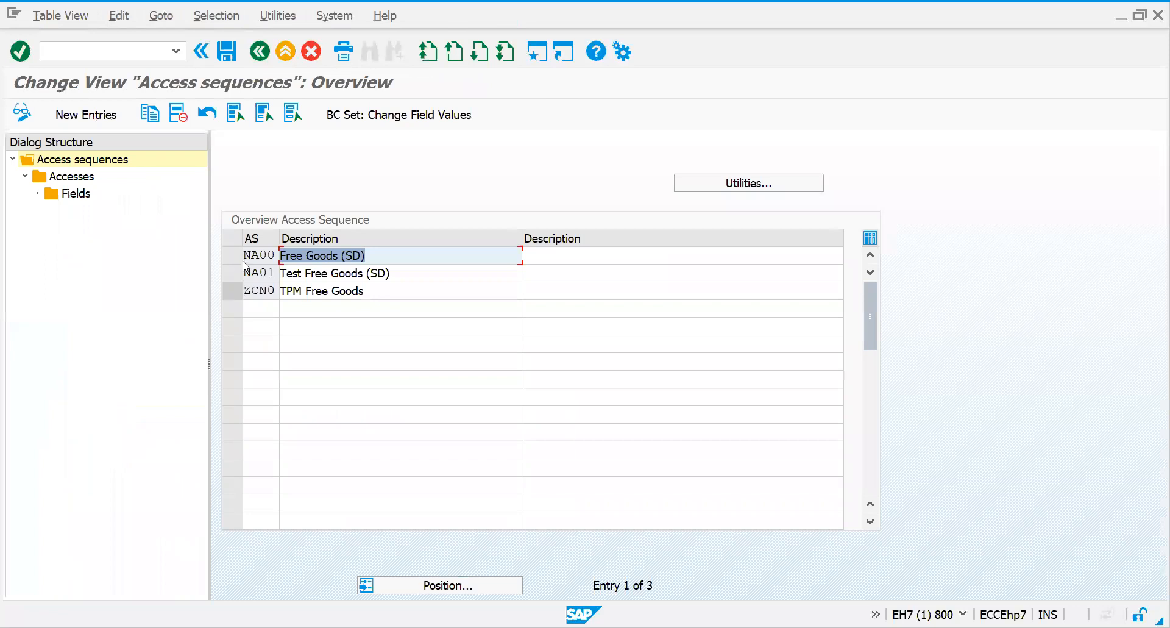
left_click(241, 261)
left_click(242, 261)
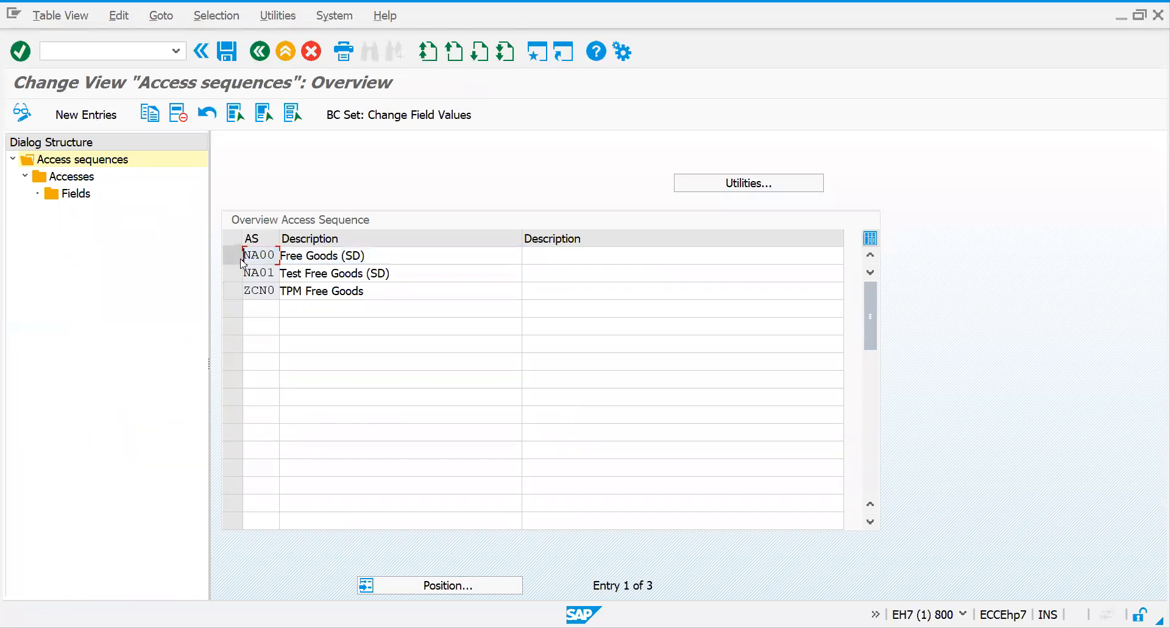
left_click(84, 122)
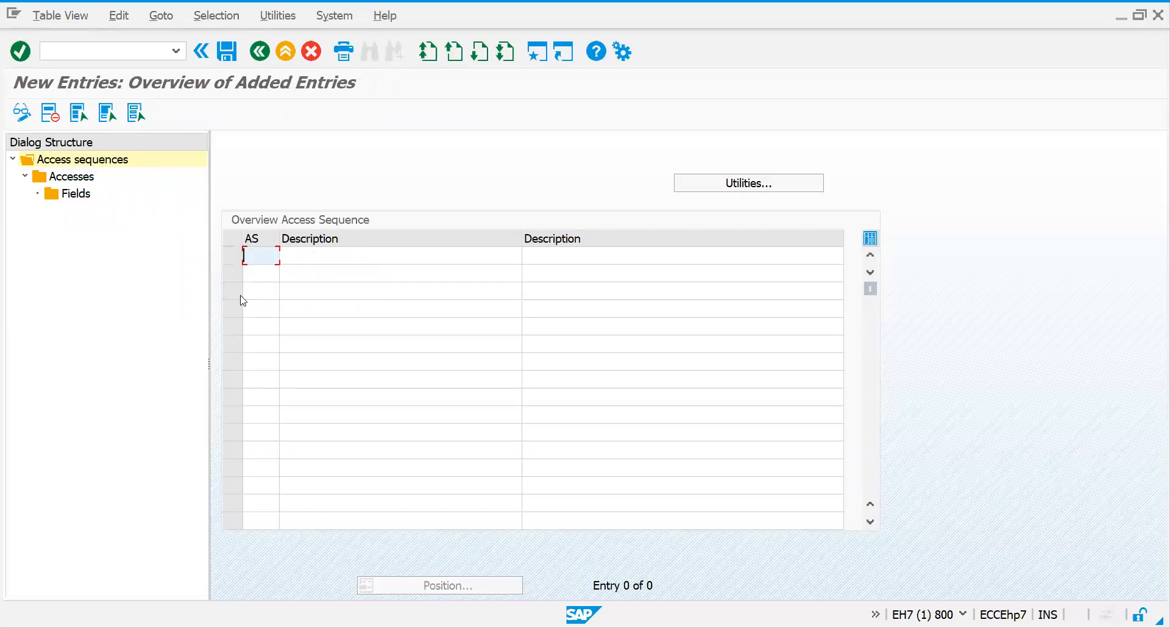
type("Z001")
key("BackSpace")
key("BackSpace")
key("BackSpace")
key("BackSpace")
type("Z001")
key("Tab")
type("FREE GOODS TES")
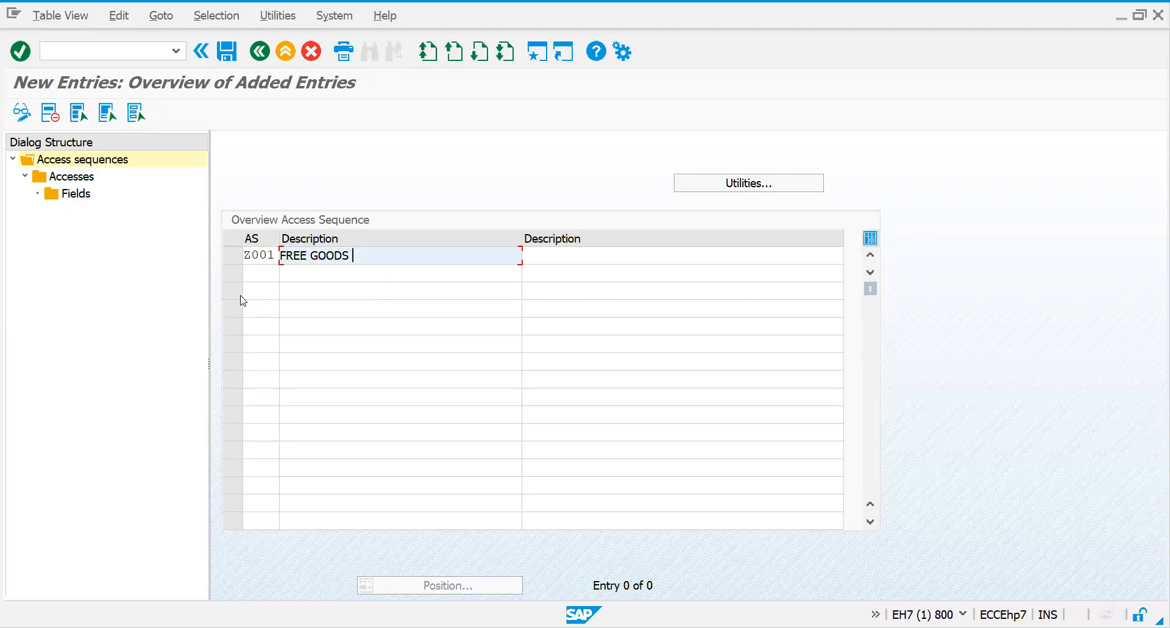
key("Return")
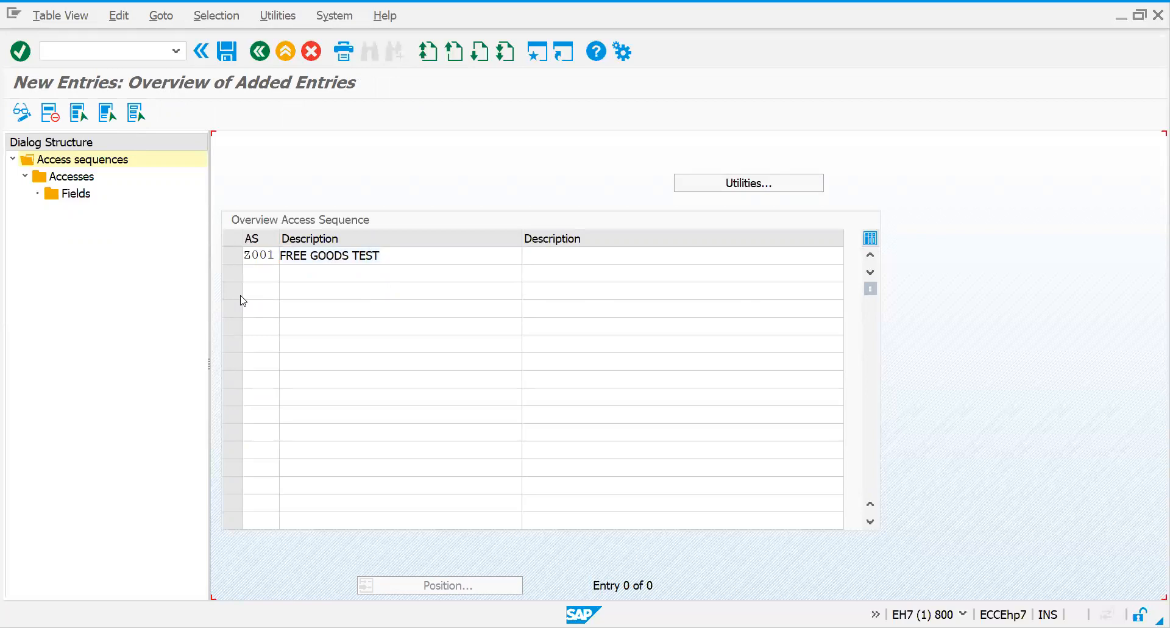
Add access 10 with condition table 501 to access sequence Z001.
left_click(237, 254)
double_click(63, 177)
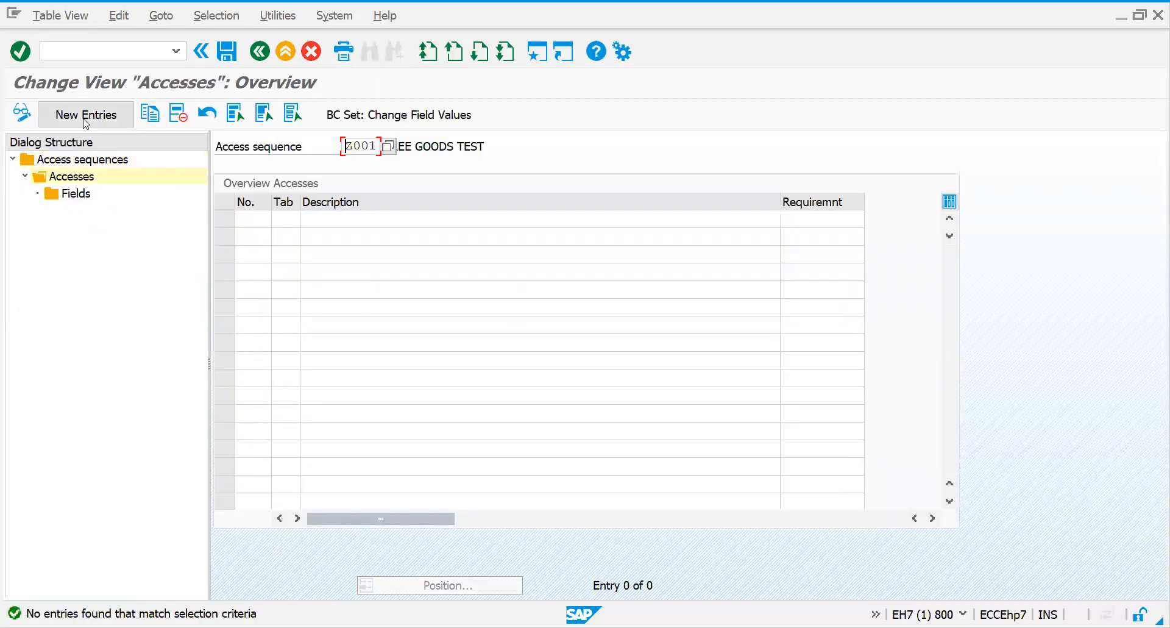
left_click(84, 119)
type("10")
key("Tab")
type("50")
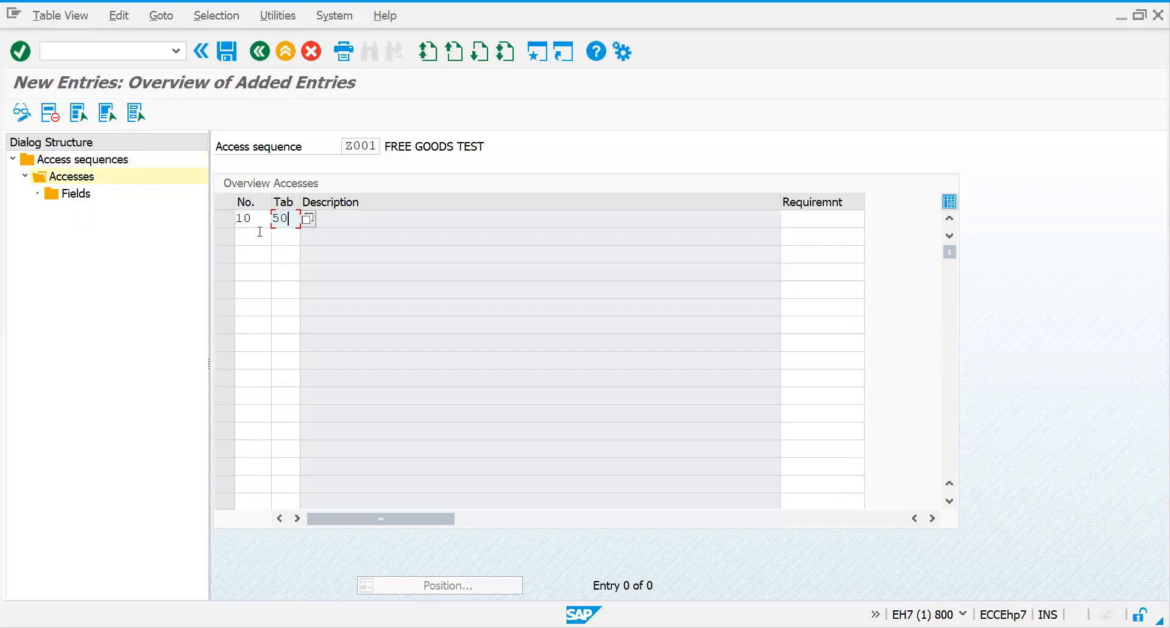
type("21")
key("Return")
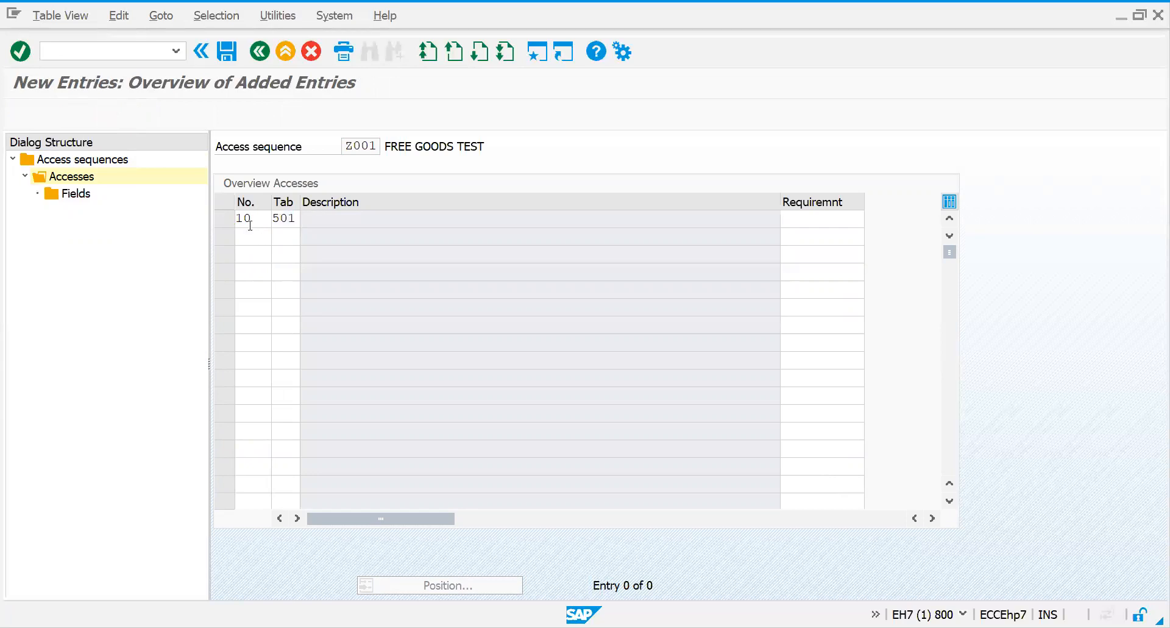
Save access sequence Z001 with the fields of access 10 to the workbench request, and return to the implementation guide.
left_click(228, 217)
double_click(73, 198)
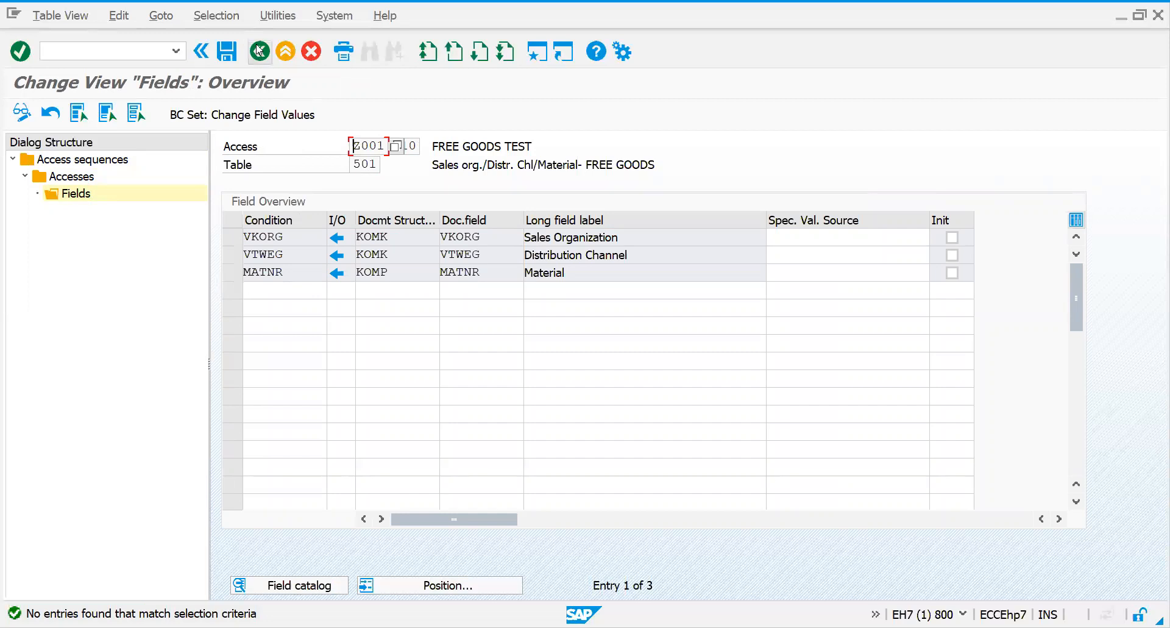
left_click(219, 56)
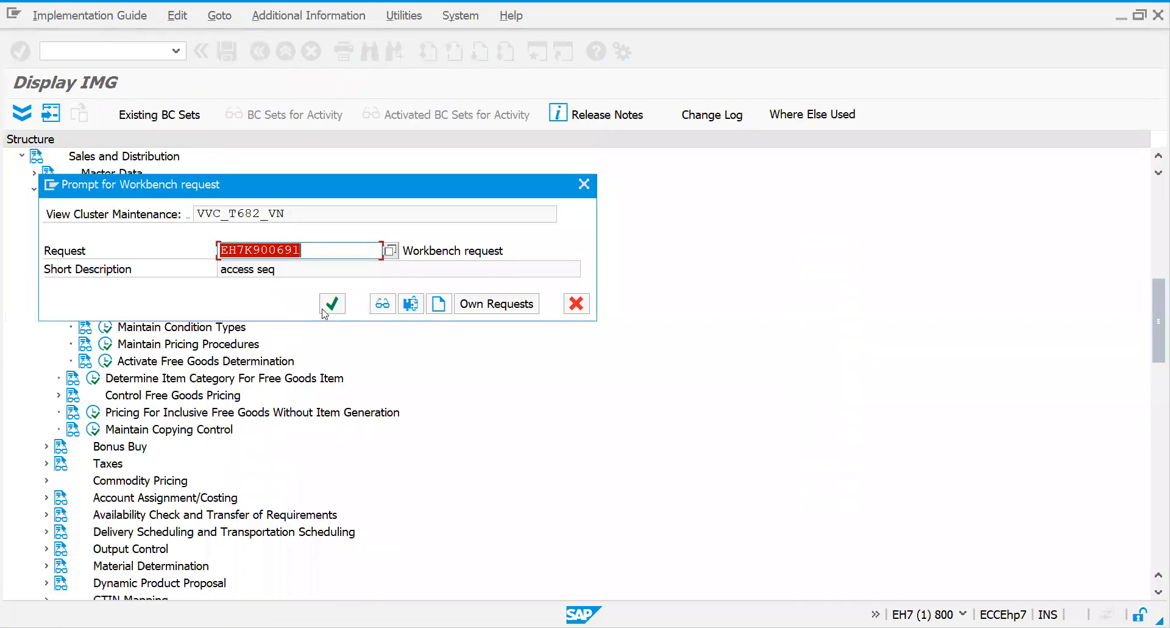
left_click(333, 303)
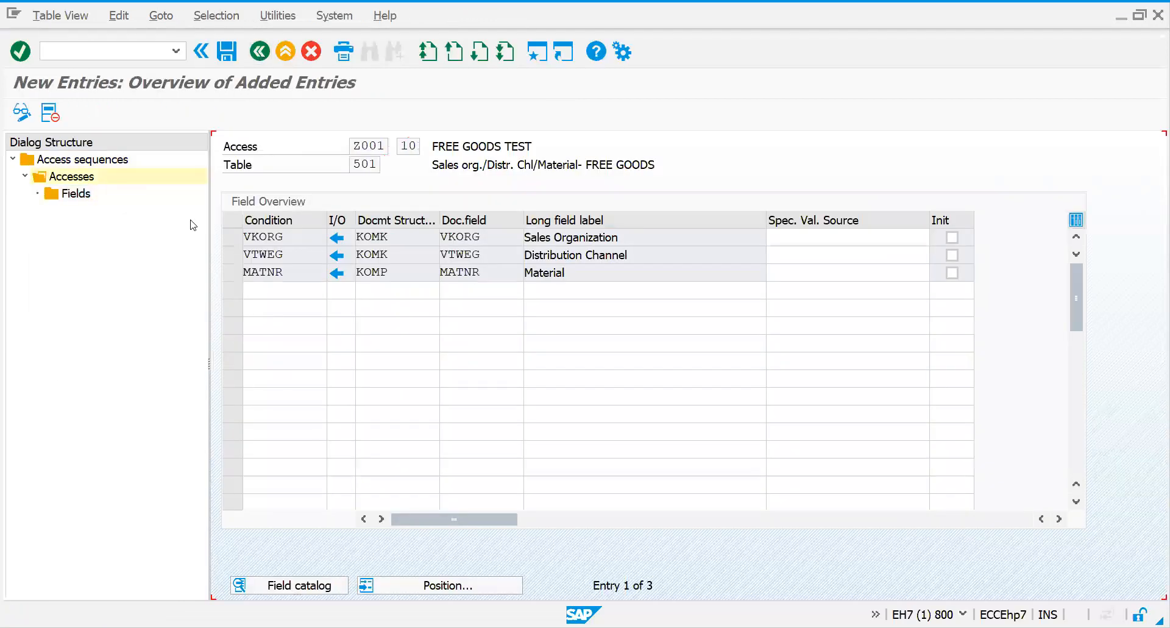
left_click(256, 55)
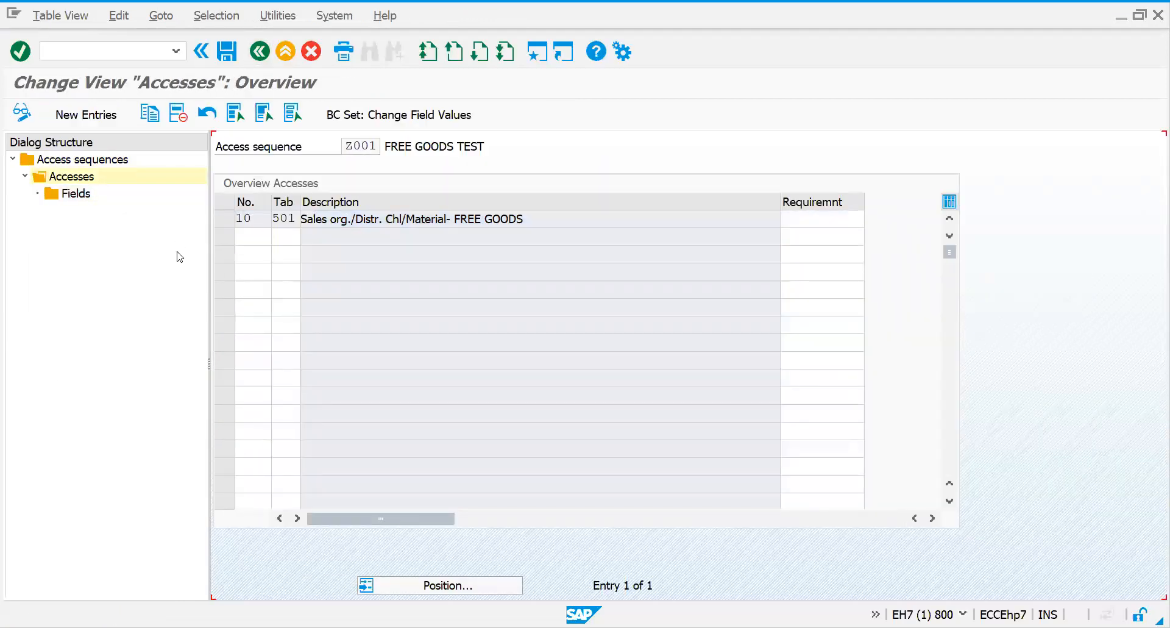
left_click(260, 51)
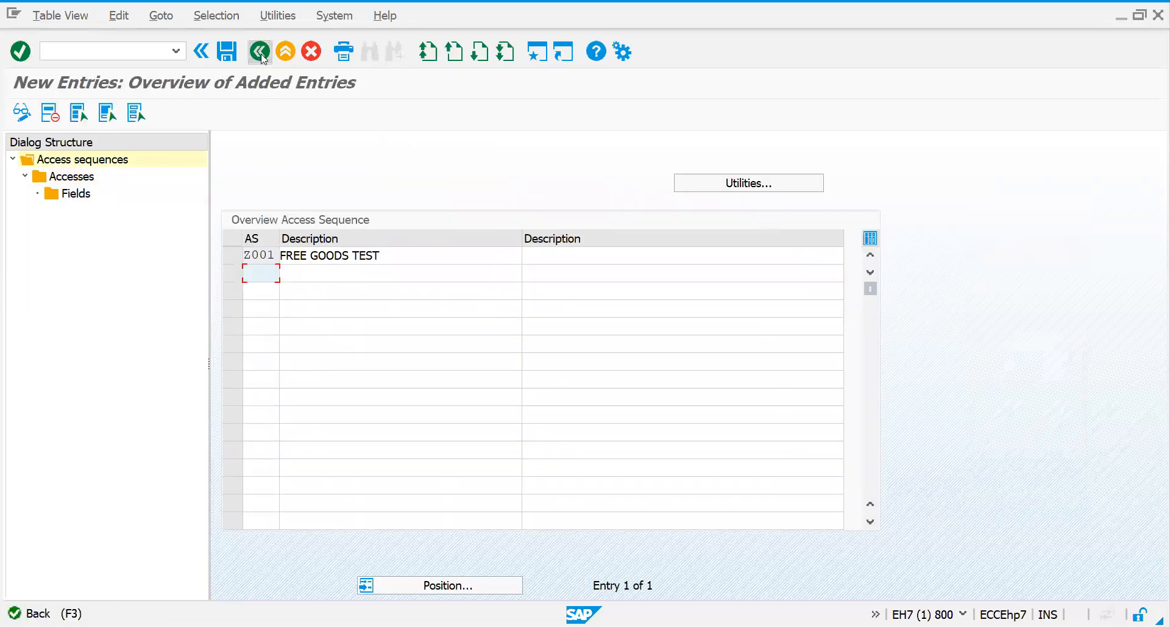
left_click(260, 51)
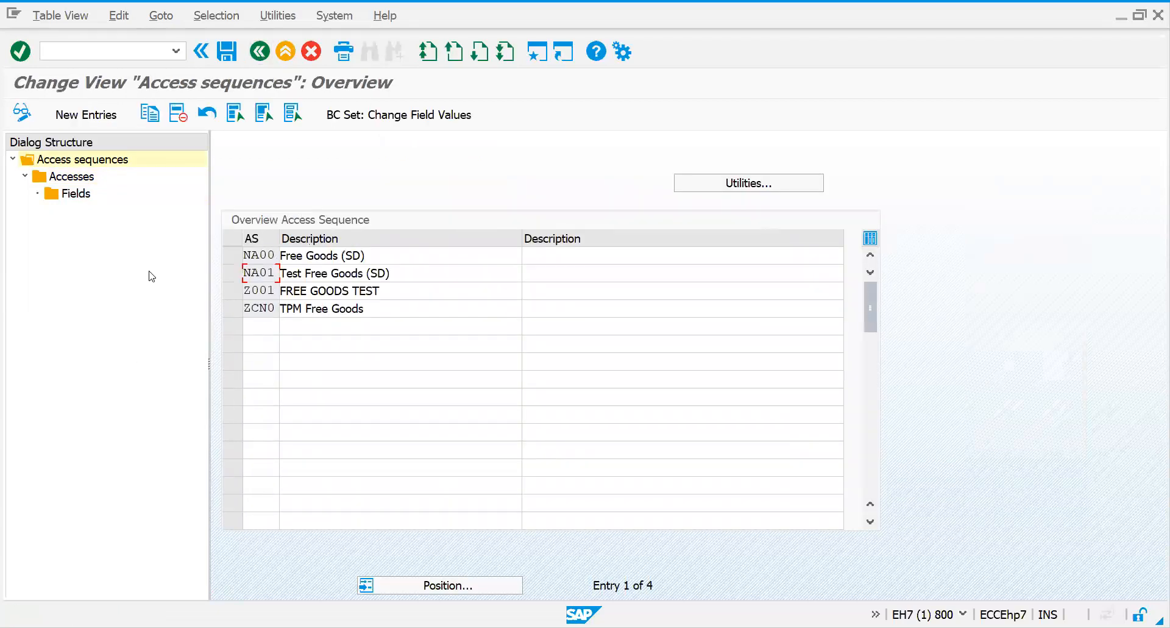
left_click(259, 51)
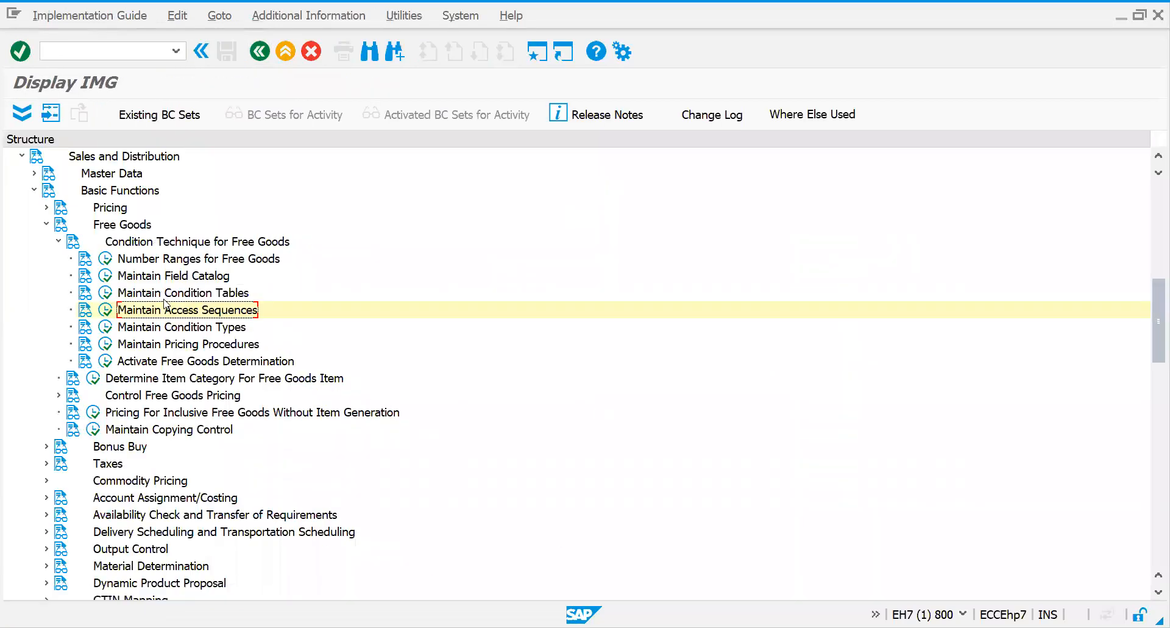
Open the free goods condition types and add a new condition type ZC01 named FREE GOODS TEST.
left_click(107, 329)
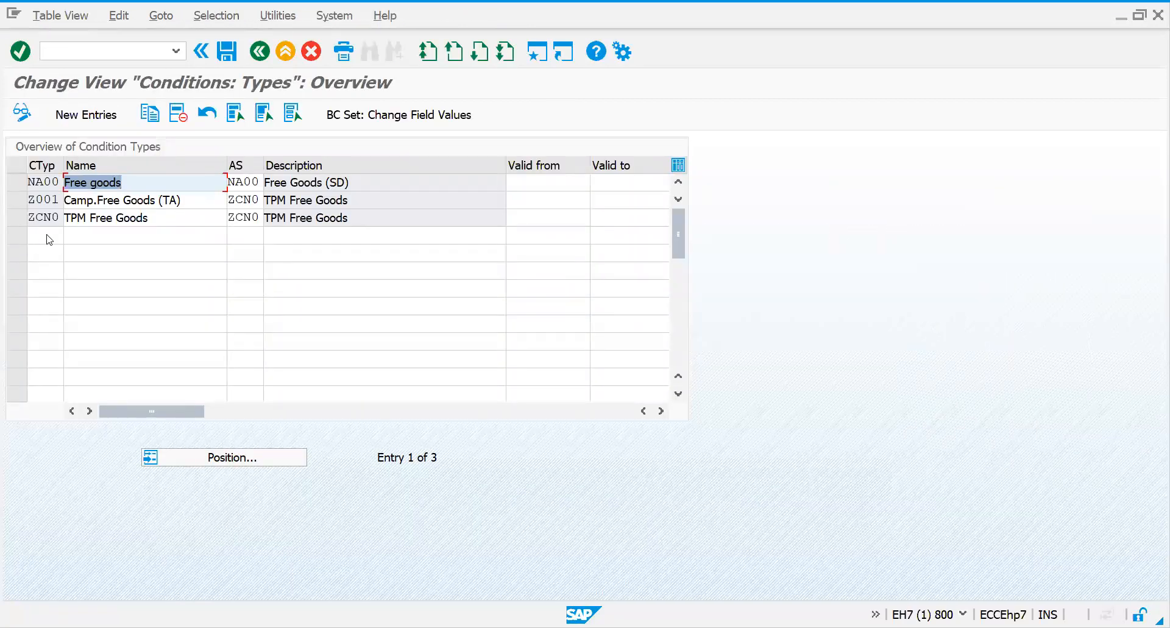
left_click(85, 115)
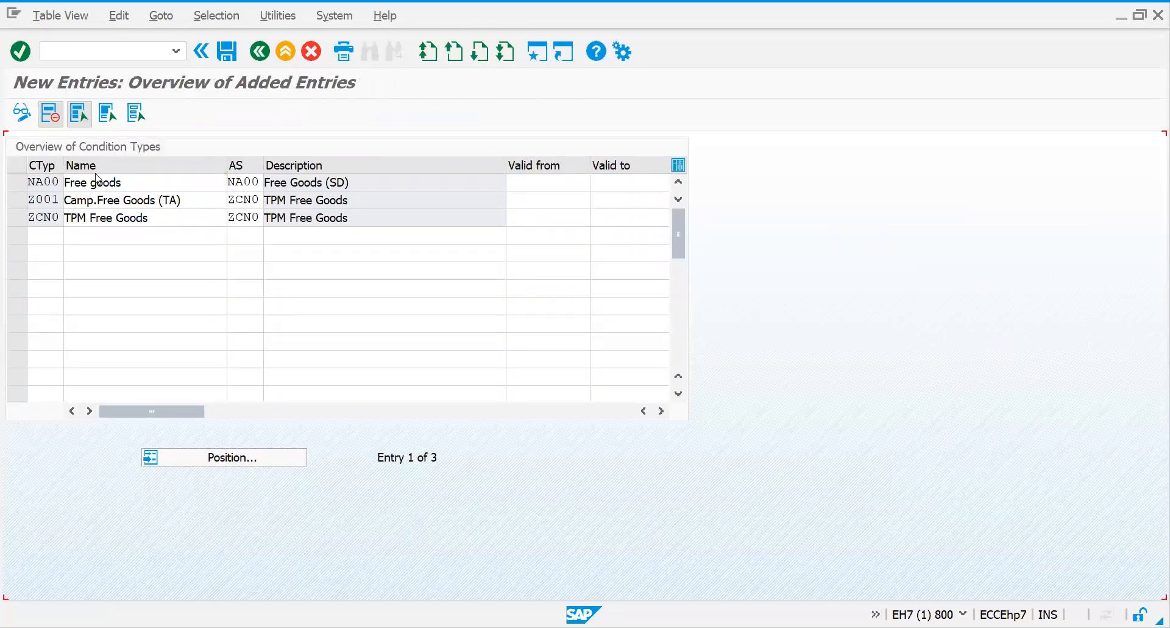
type("Z001")
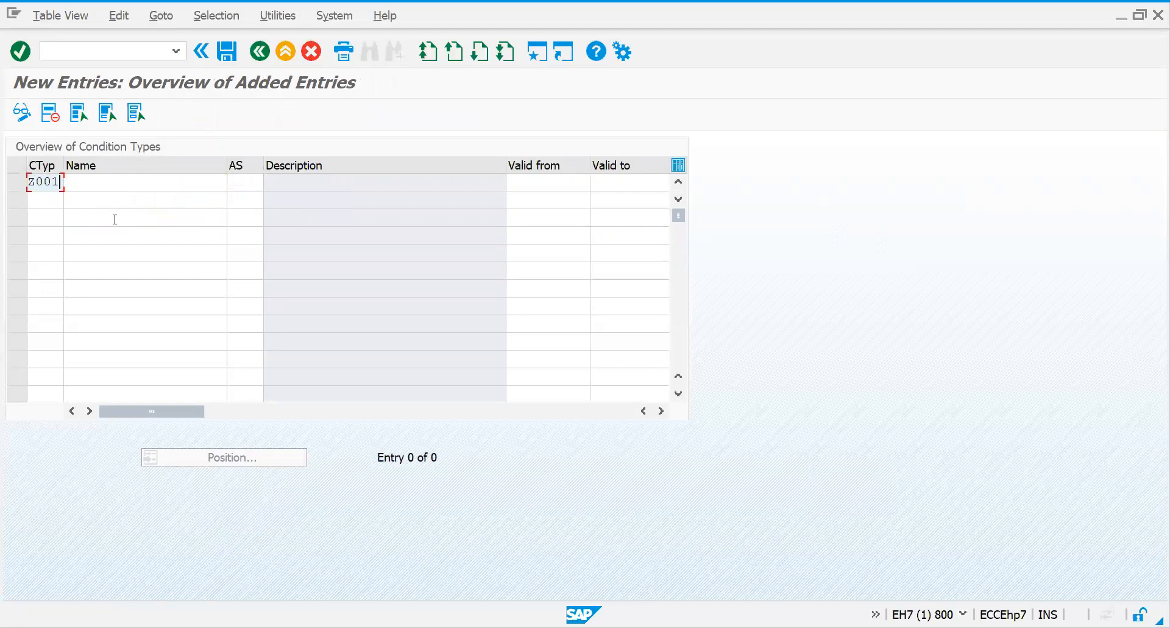
key("BackSpace")
key("BackSpace")
type("C01")
key("Tab")
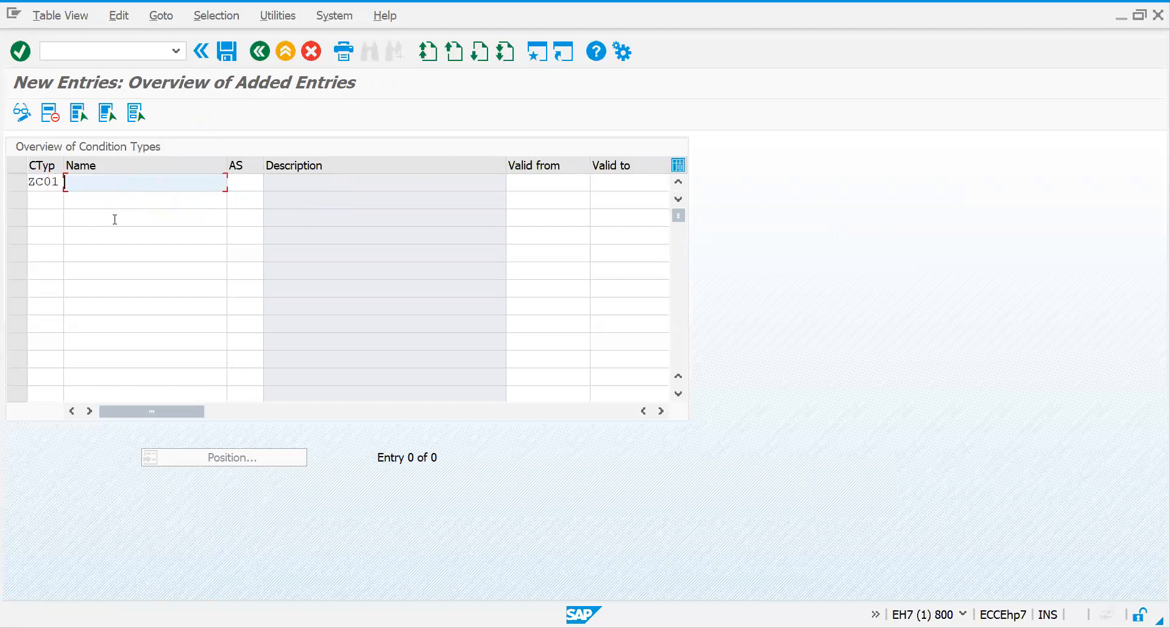
type("FREE GOODS TEST")
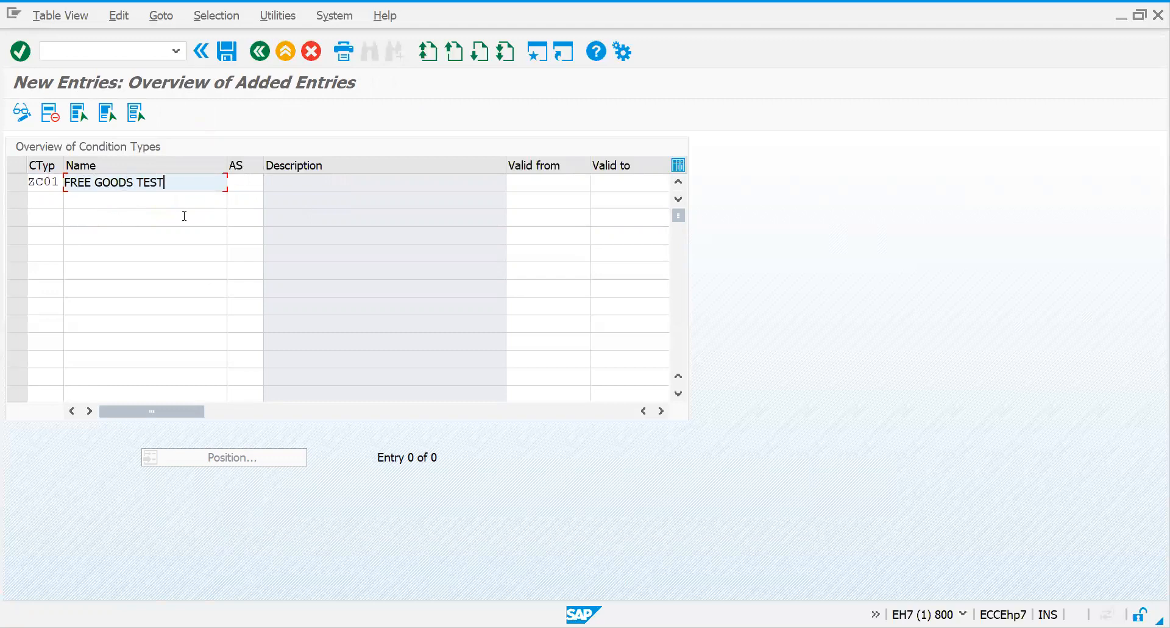
Assign access sequence Z001, FREE GOODS TEST, to condition type ZC01.
left_click(249, 178)
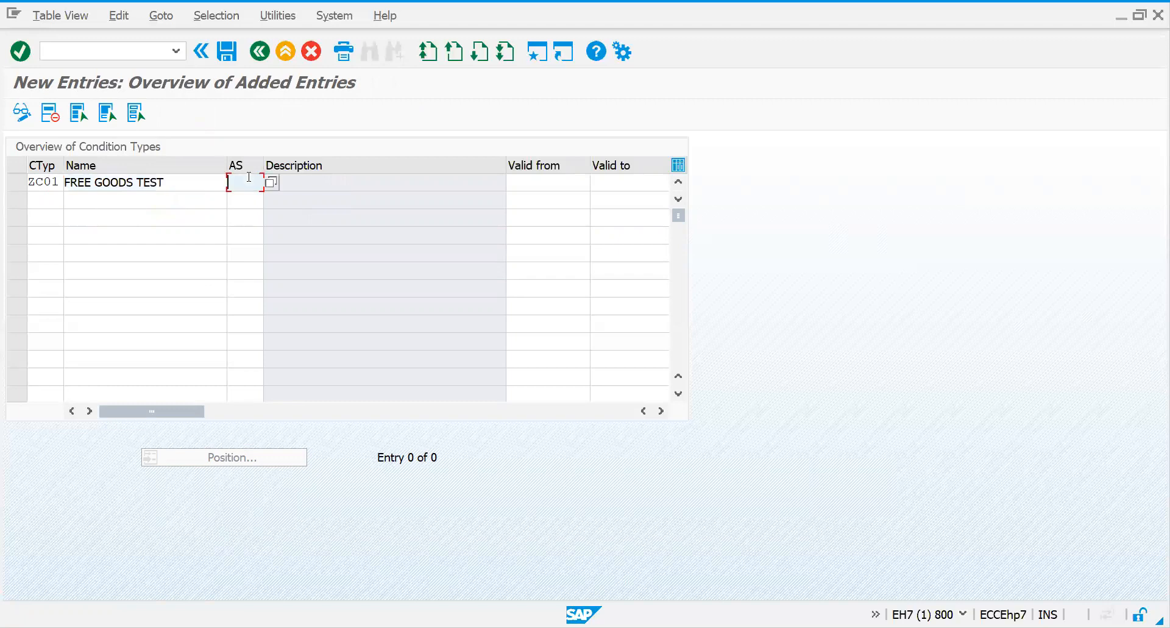
left_click(273, 185)
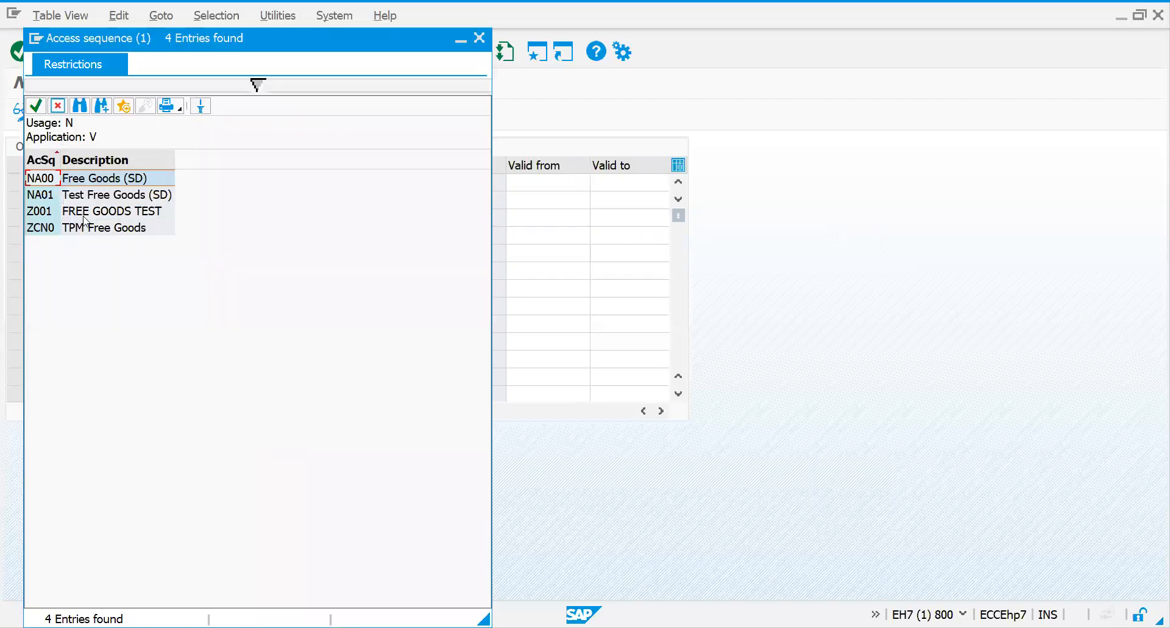
double_click(85, 218)
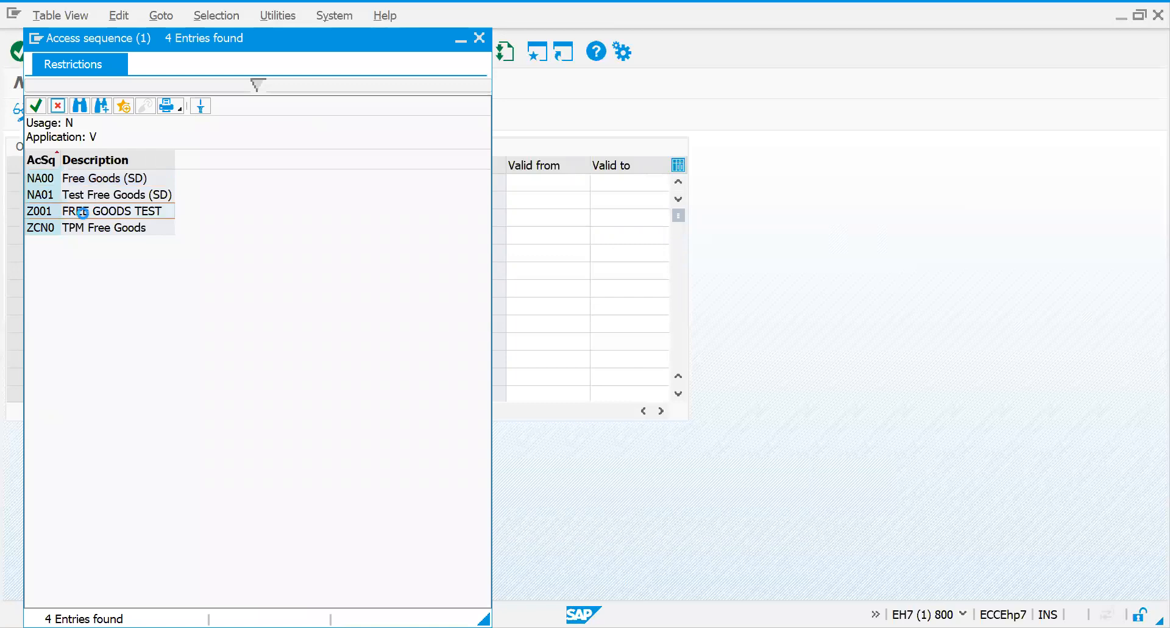
key("Return")
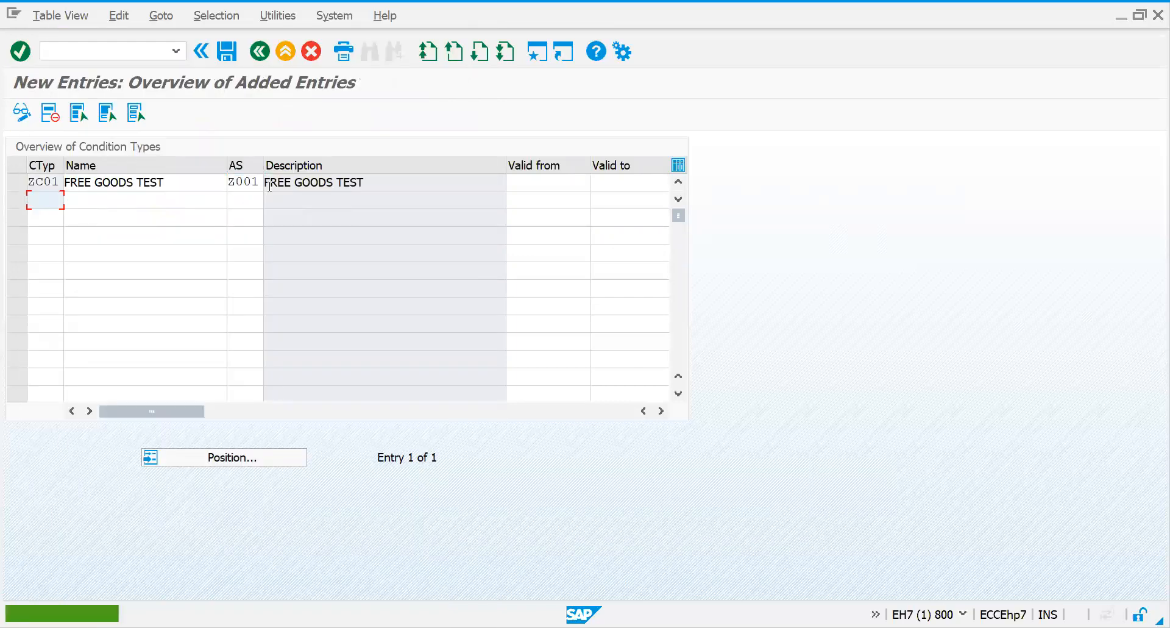
Choose Today's date as the proposed valid-from date of condition type ZC01.
left_click(537, 181)
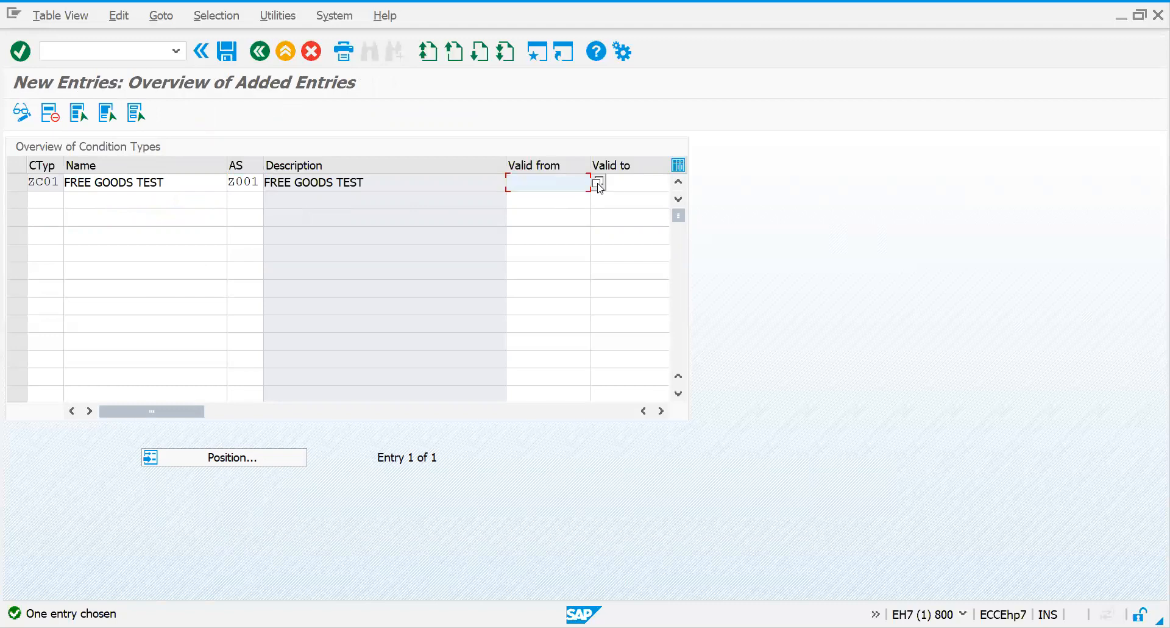
left_click(598, 183)
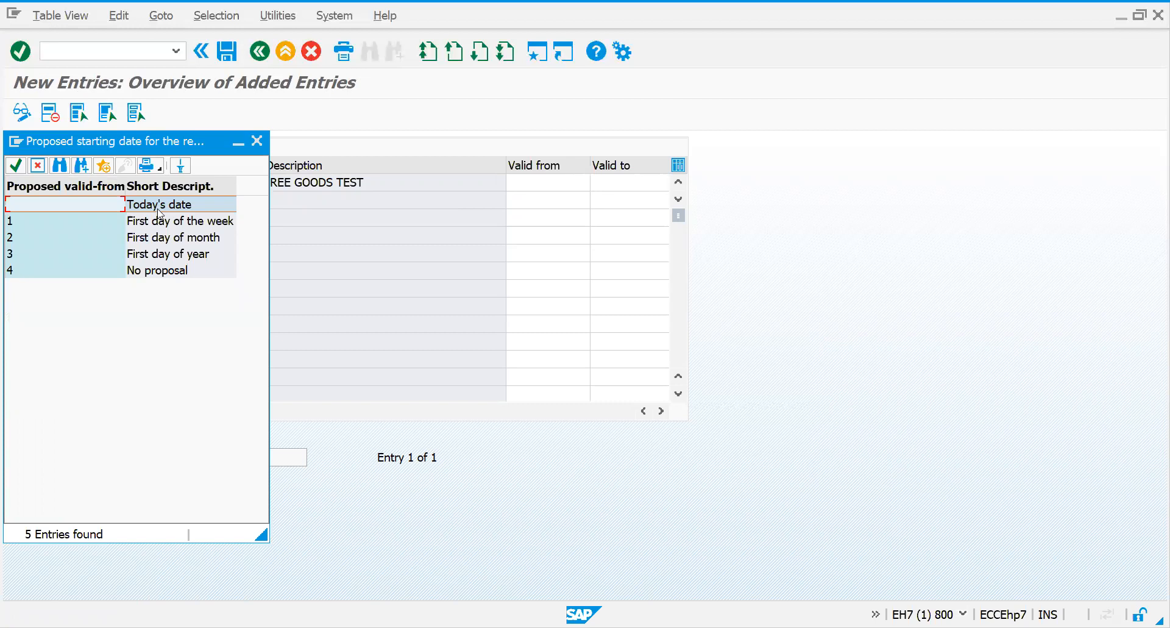
double_click(158, 207)
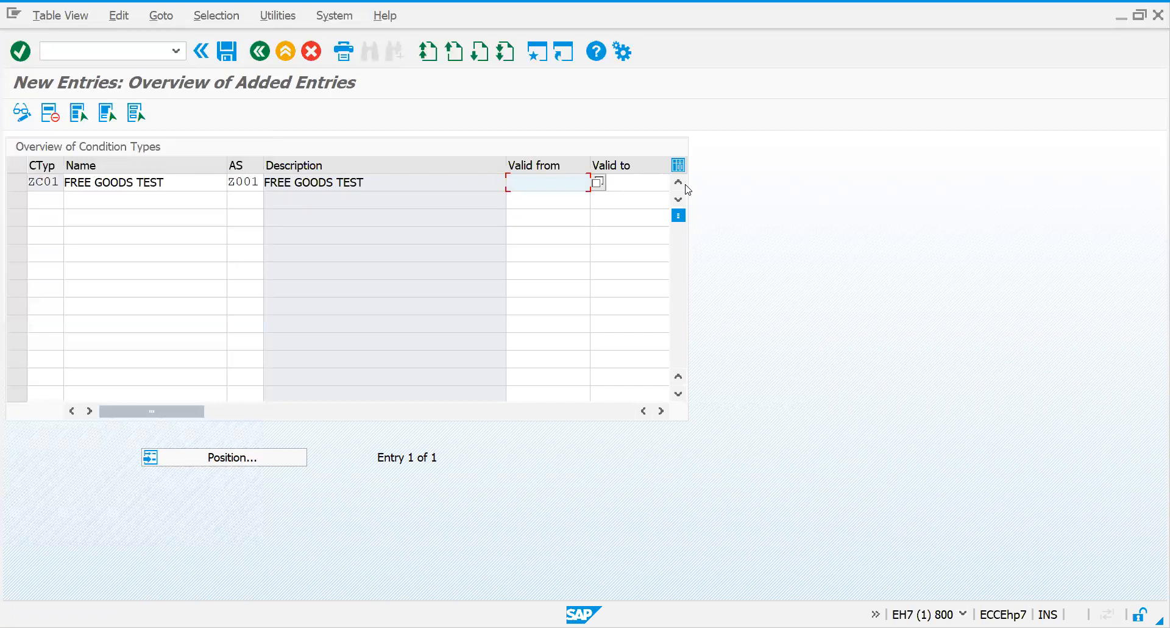
Examine the proposed valid-to date options for condition type ZC01 and close the list without choosing one.
left_click(658, 181)
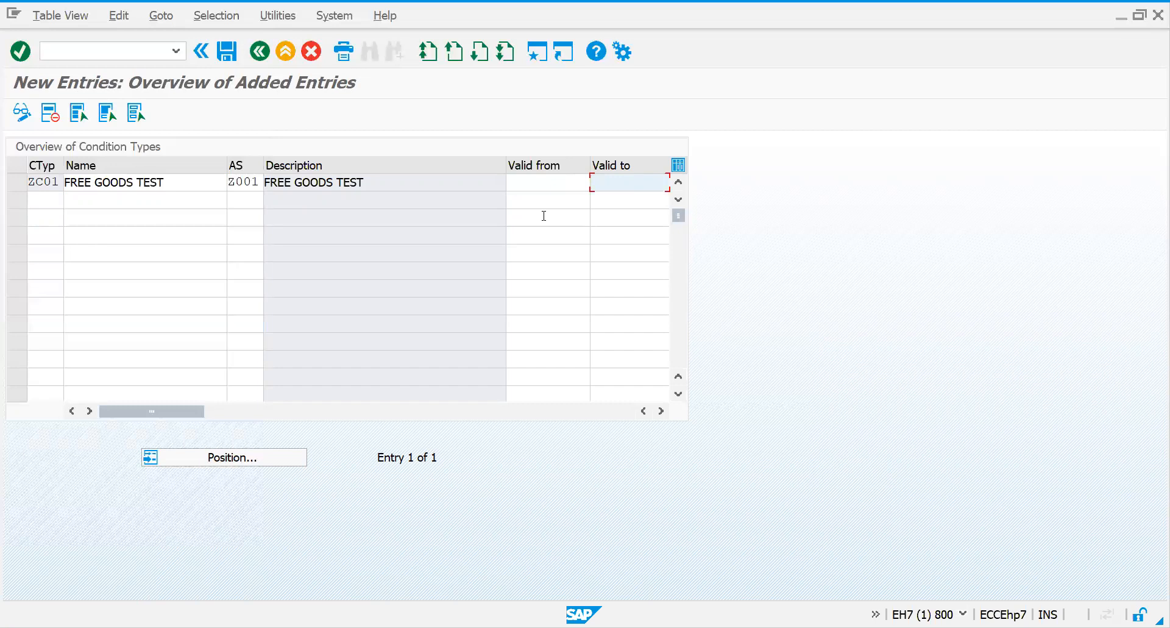
key("Return")
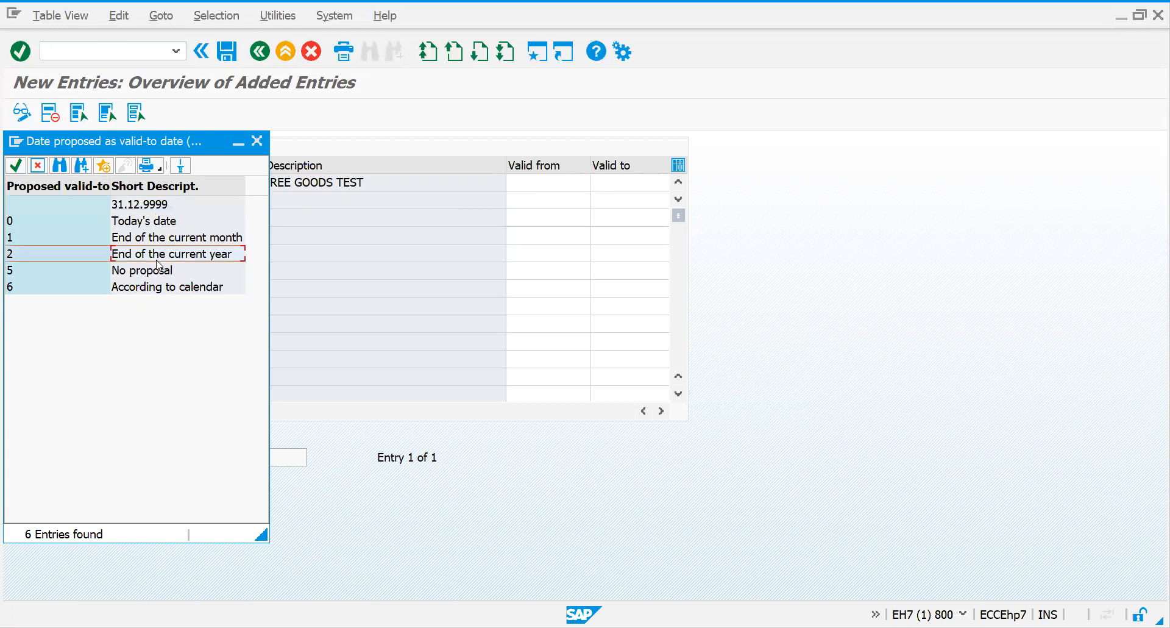
left_click(152, 285)
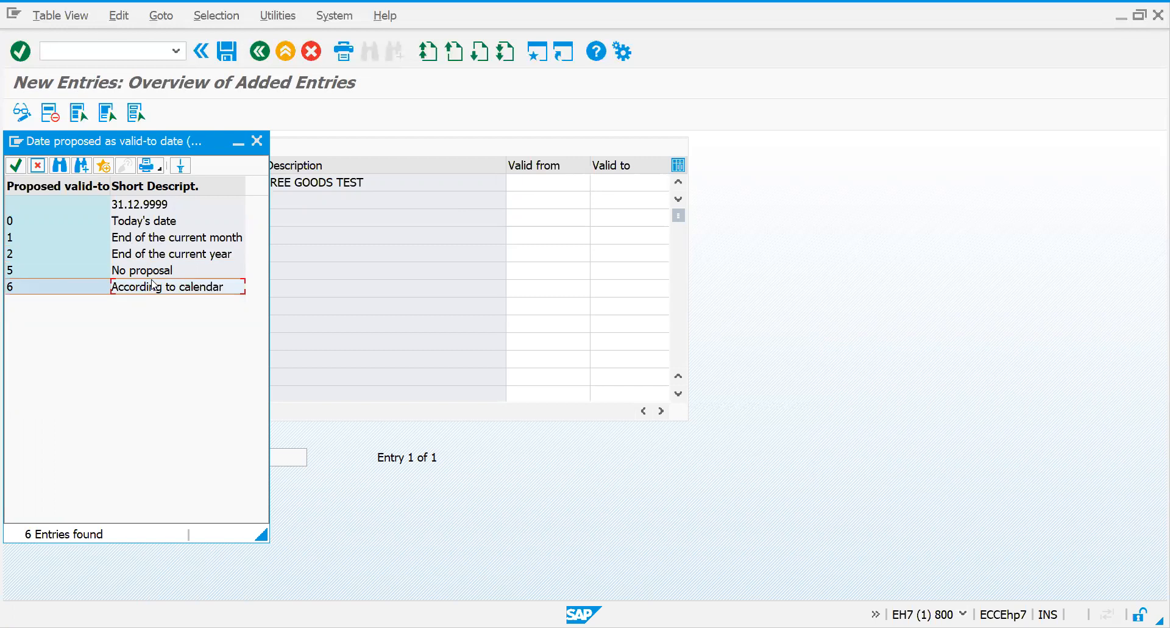
left_click(152, 278)
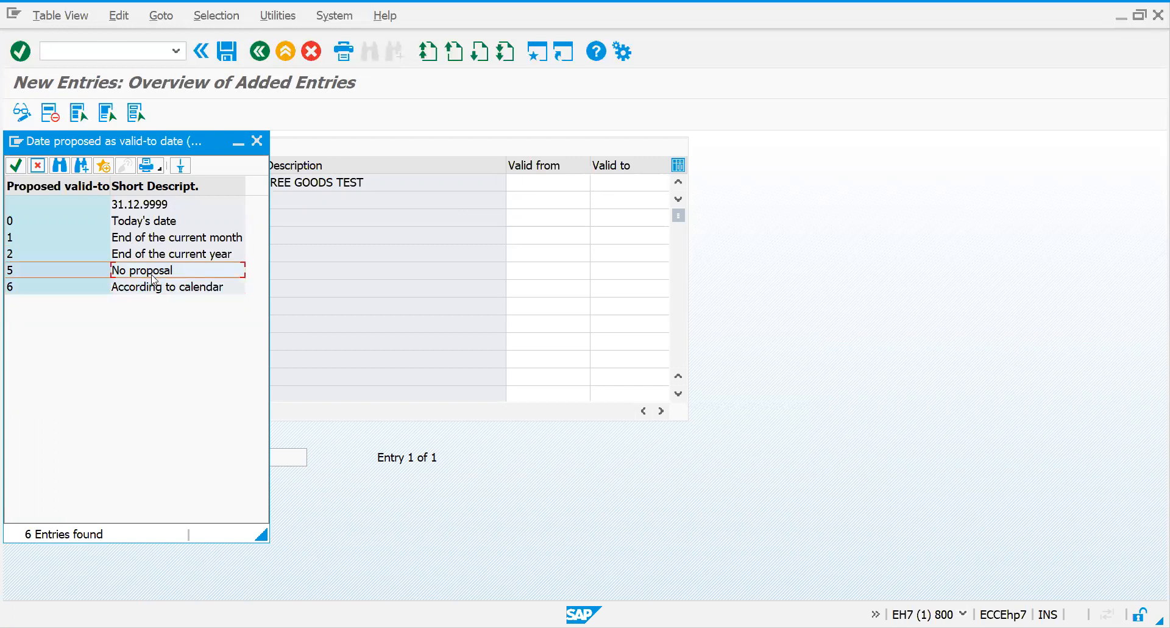
left_click(153, 287)
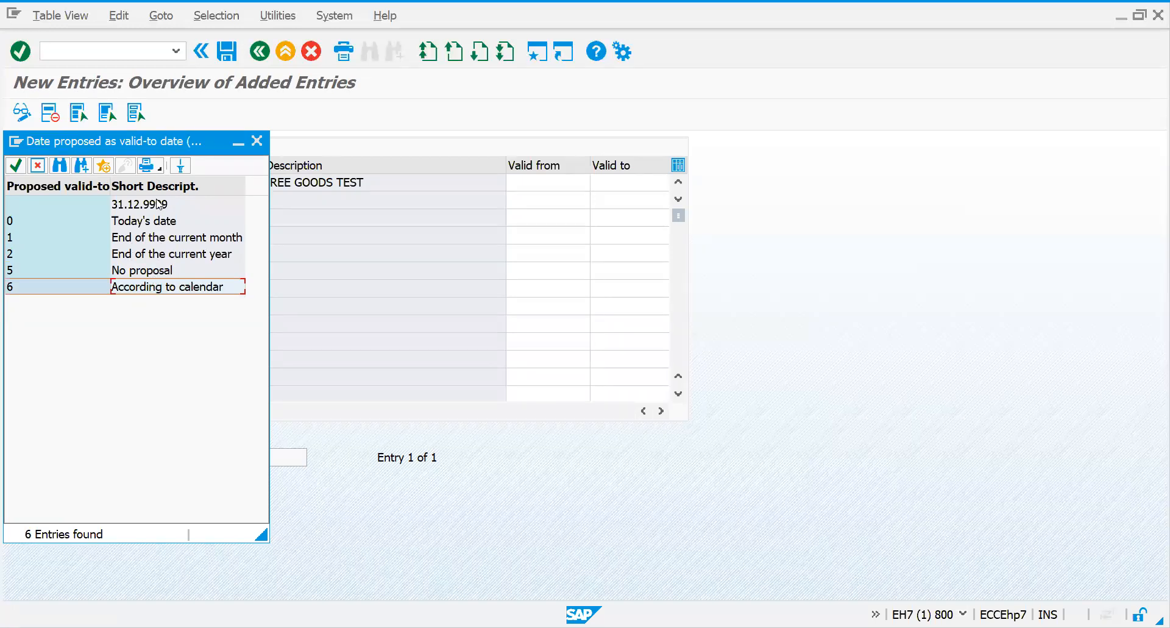
left_click(257, 144)
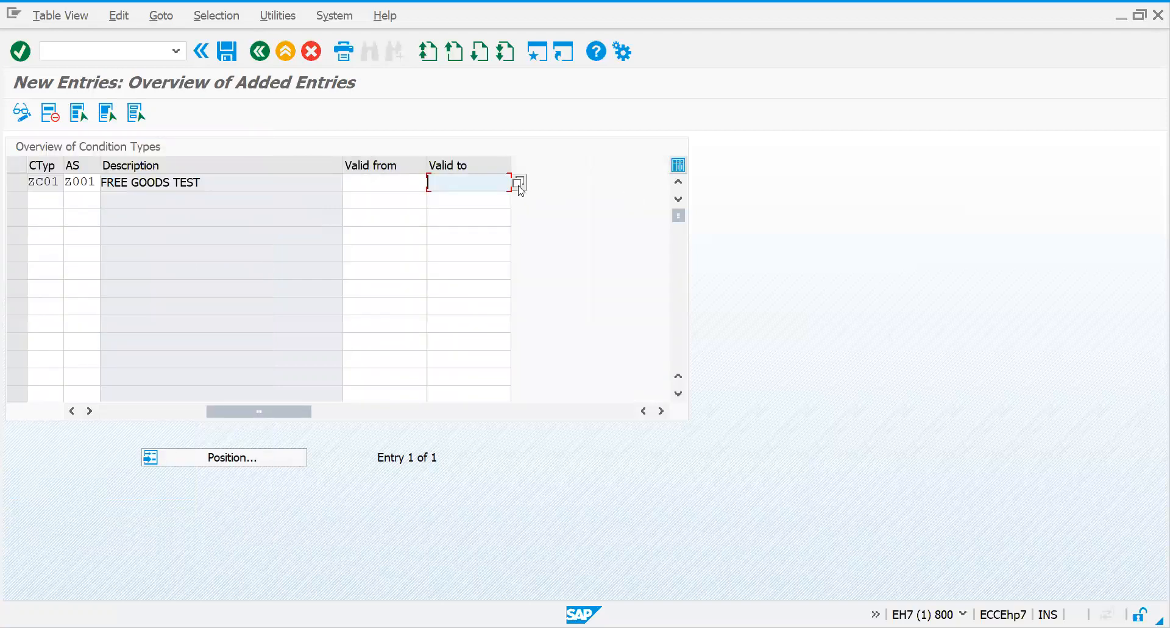
Set the proposed valid-to date of condition type ZC01 to Today's date.
type("1")
left_click(519, 183)
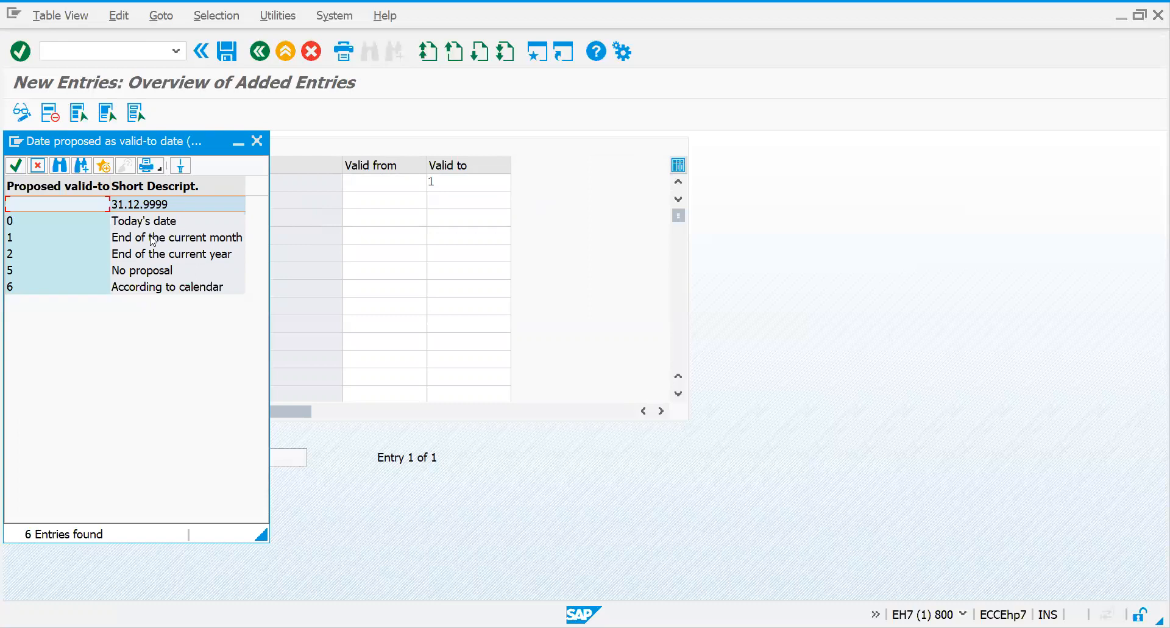
left_click(153, 220)
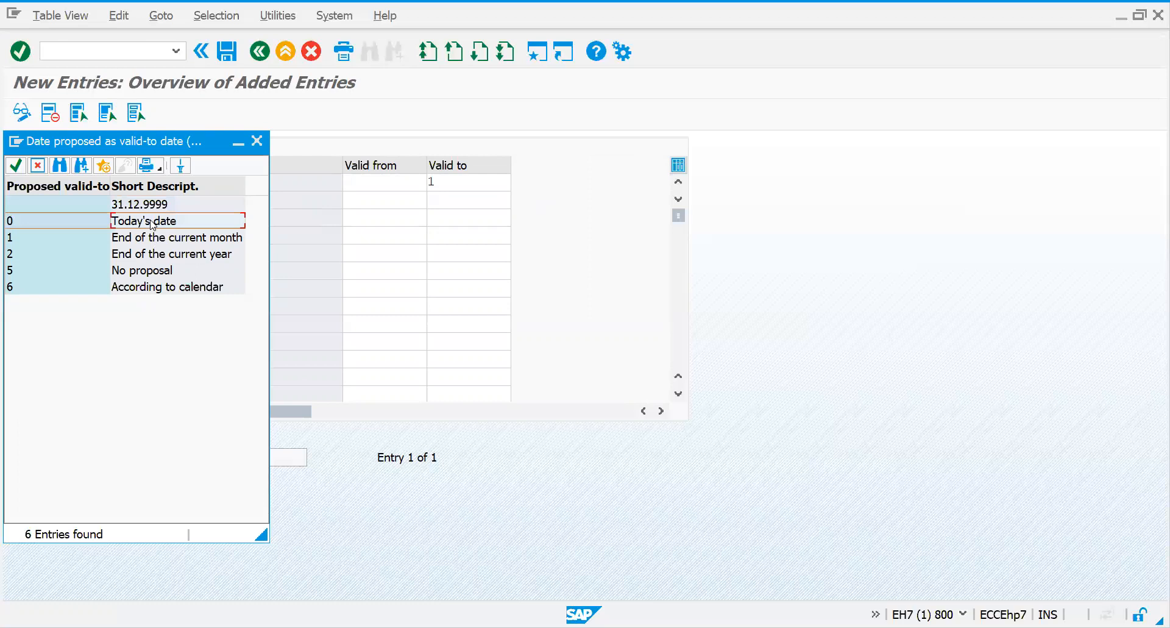
key("Return")
key("Return")
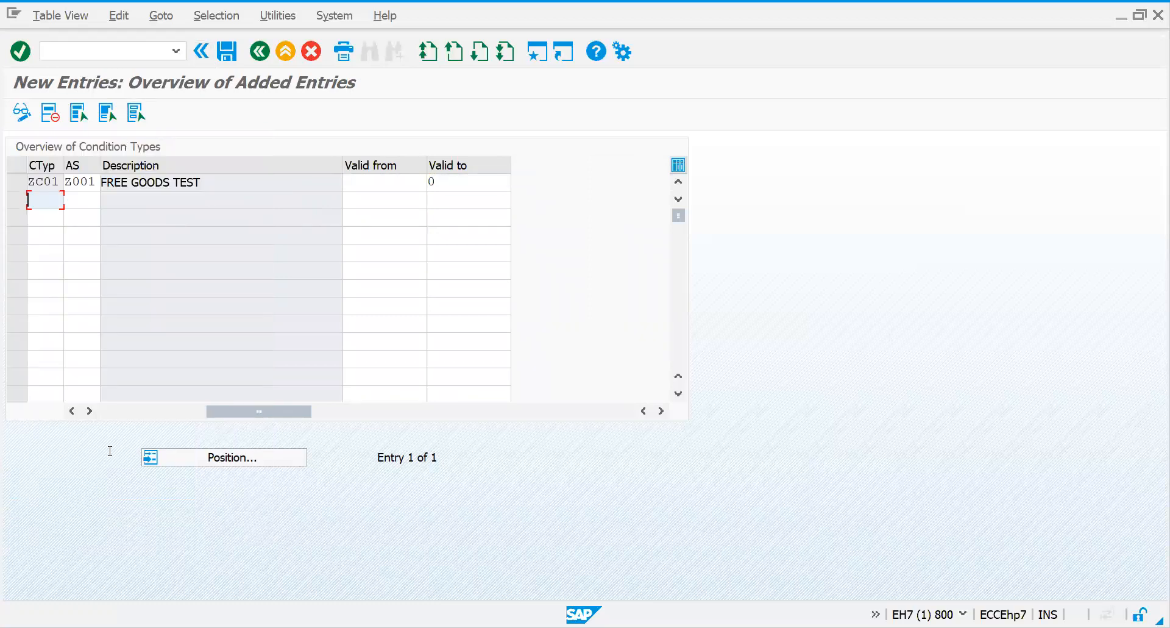
left_click(140, 417)
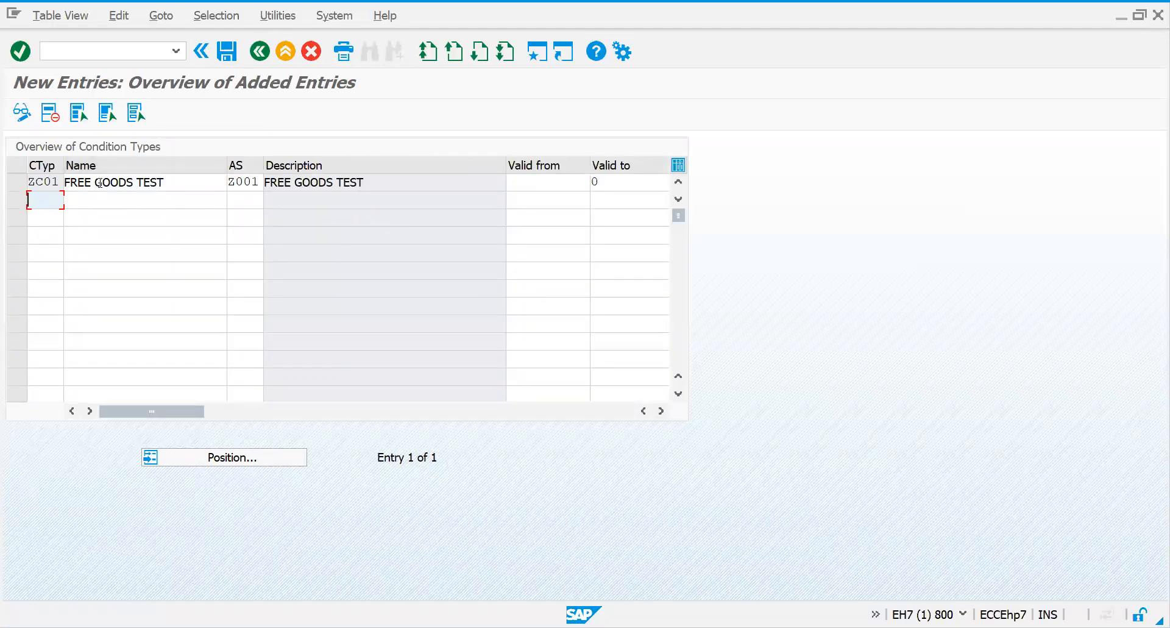
left_click(40, 184)
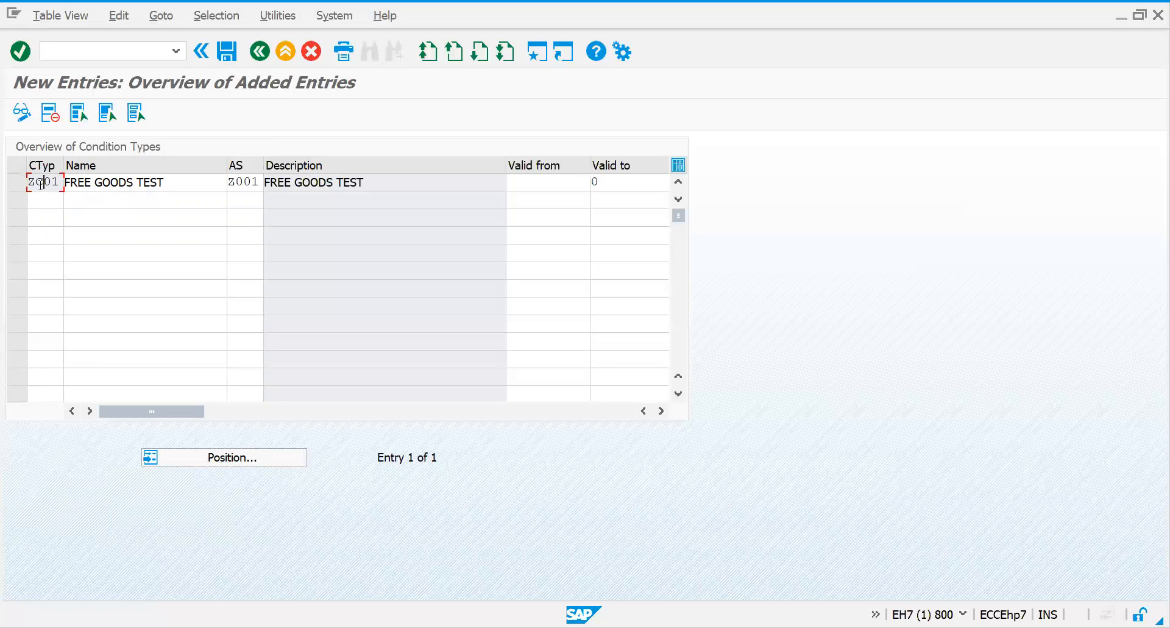
left_click(119, 183)
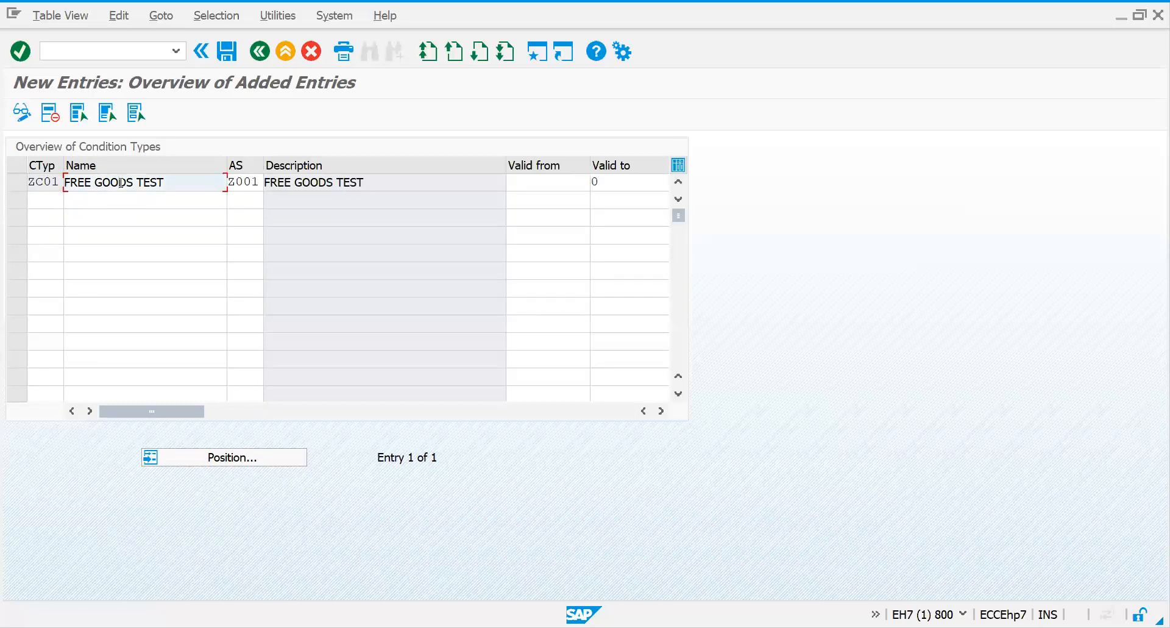
left_click(18, 186)
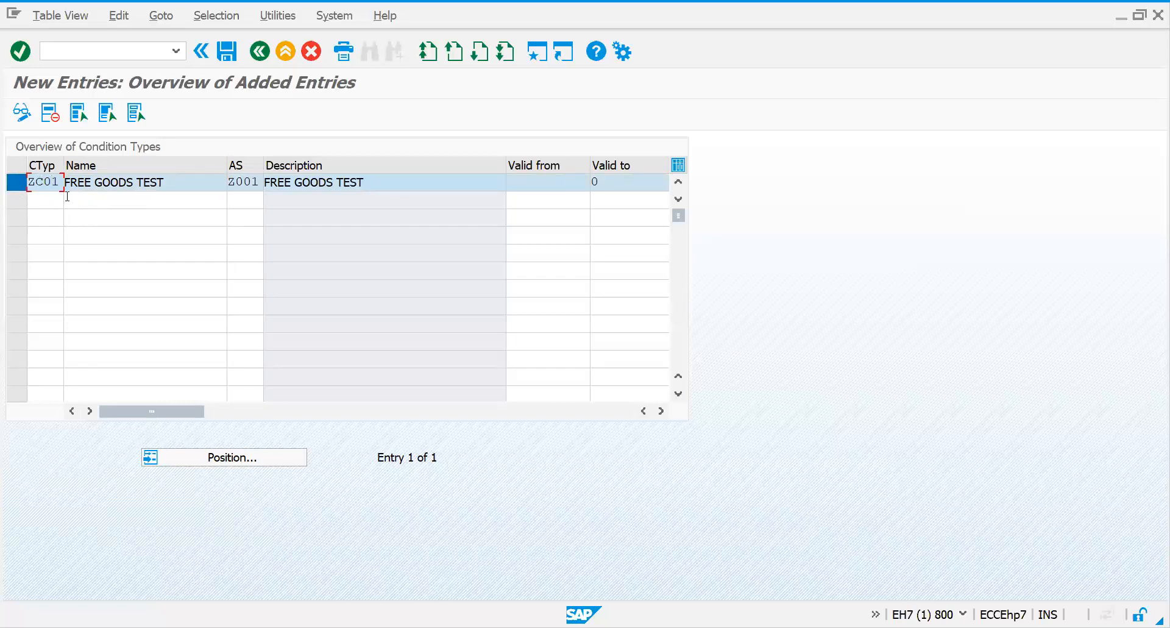
key("Tab")
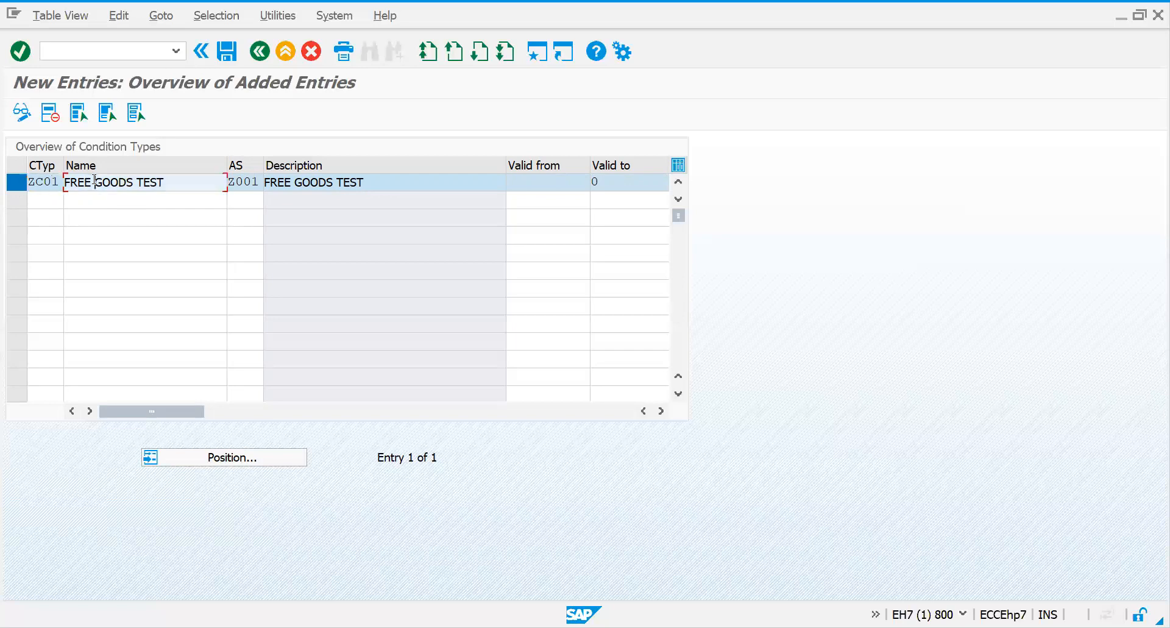
left_click(35, 186)
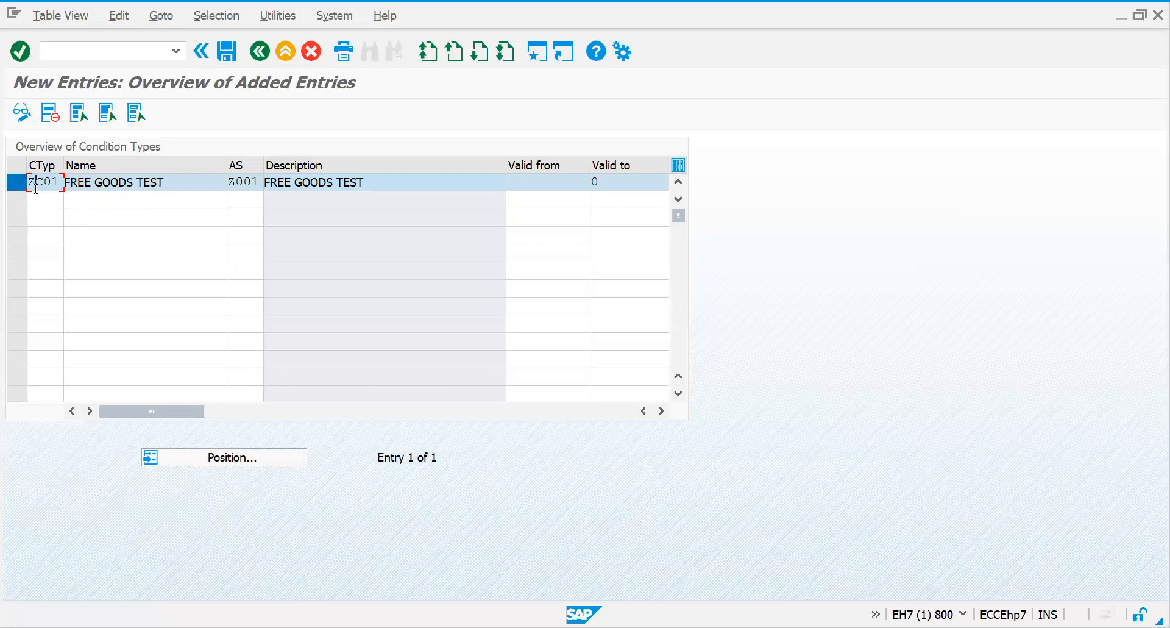
left_click(189, 184)
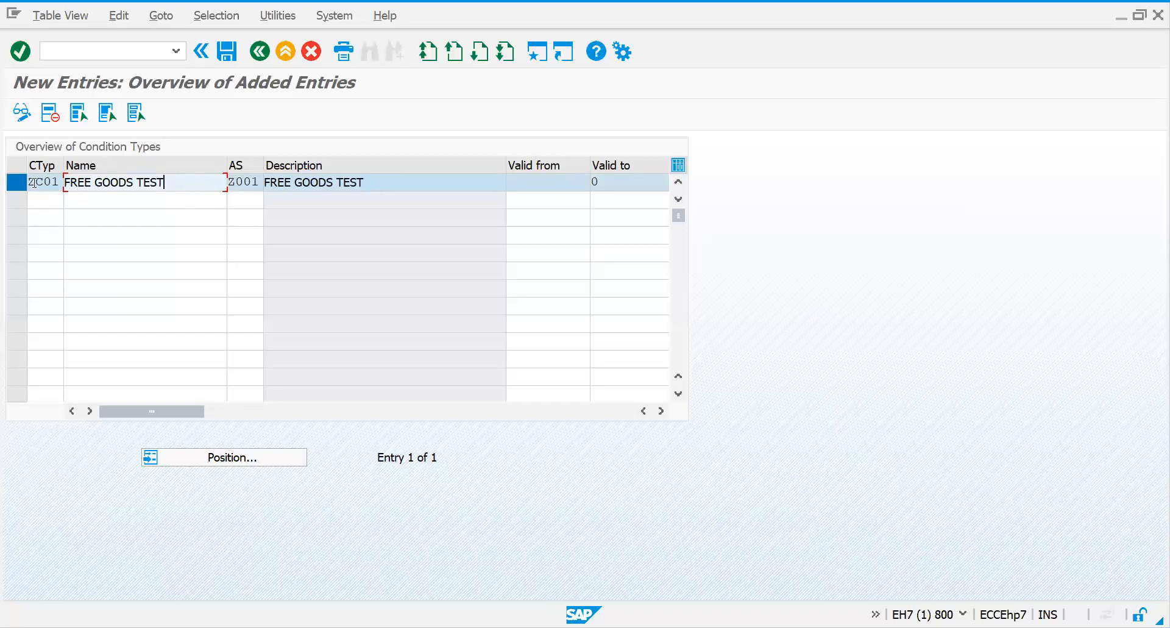
left_click(33, 182)
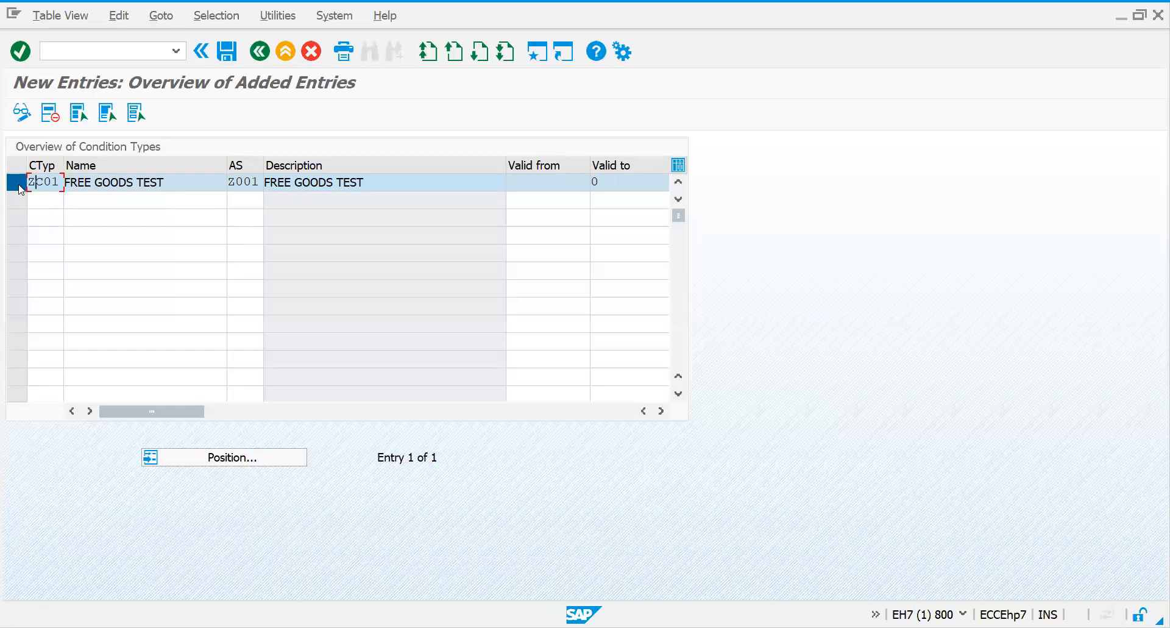
Save condition type ZC01 to the proposed SALES: DOCUMENTS customizing request and return to the implementation guide.
left_click(19, 186)
left_click(229, 52)
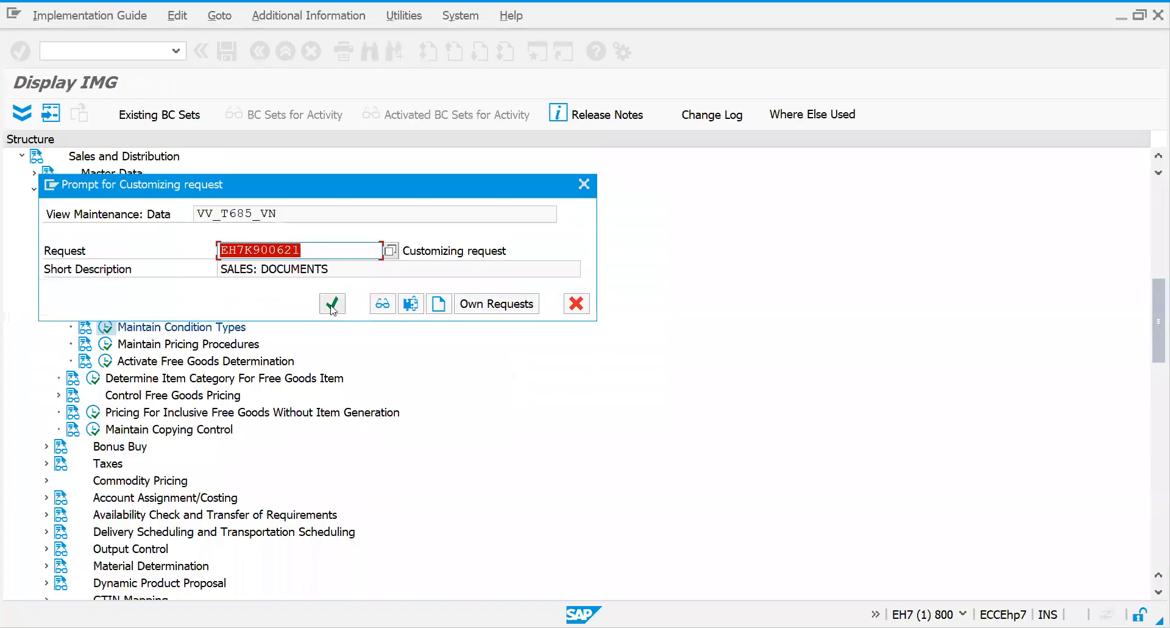
left_click(333, 304)
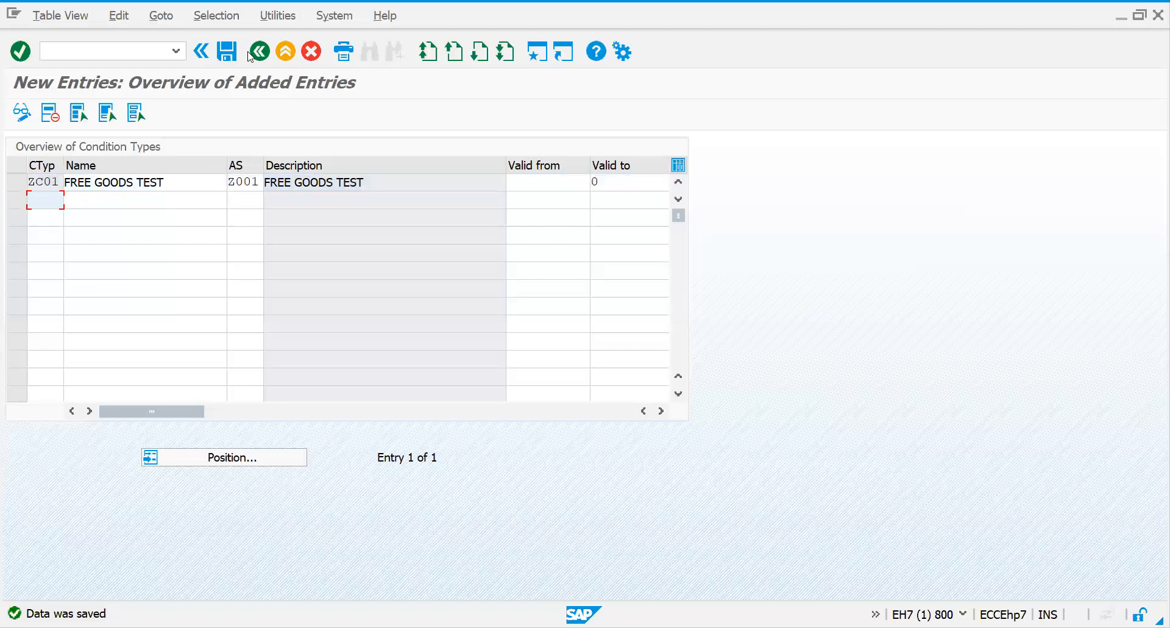
left_click(259, 54)
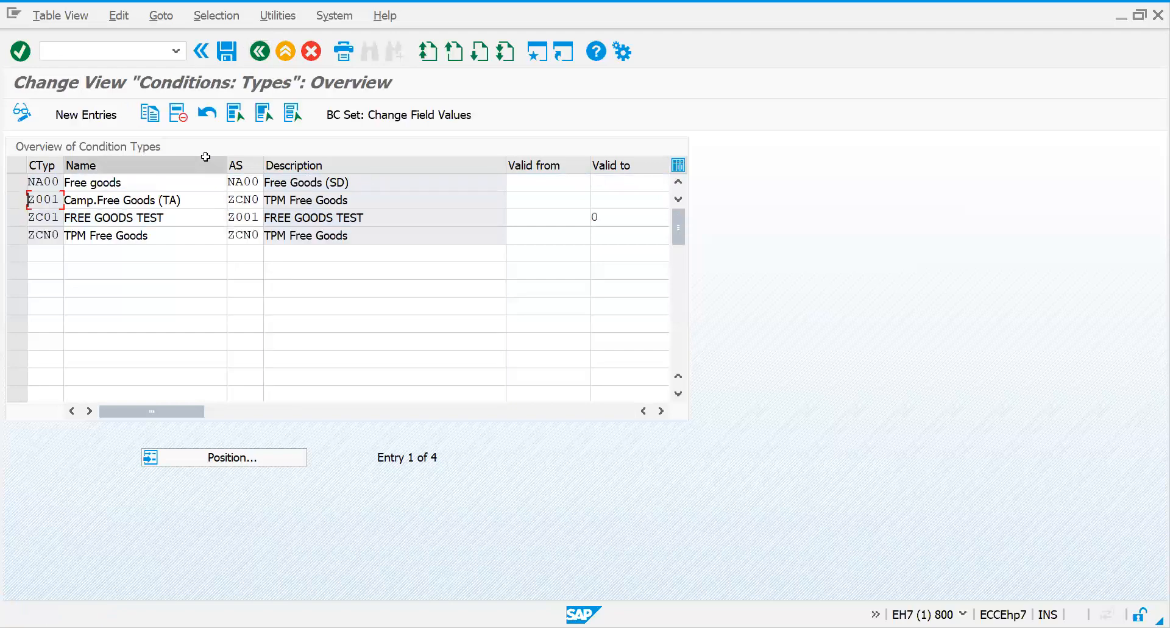
left_click(259, 54)
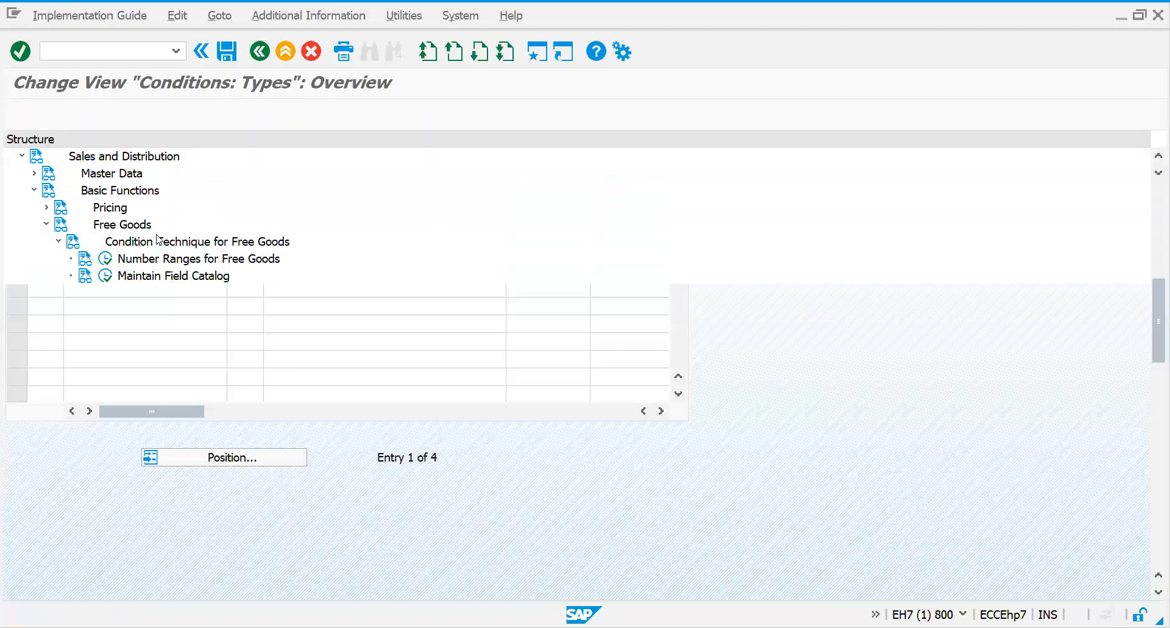
Open the free goods pricing procedures and examine the control data of the standard procedure NA0001.
left_click(106, 344)
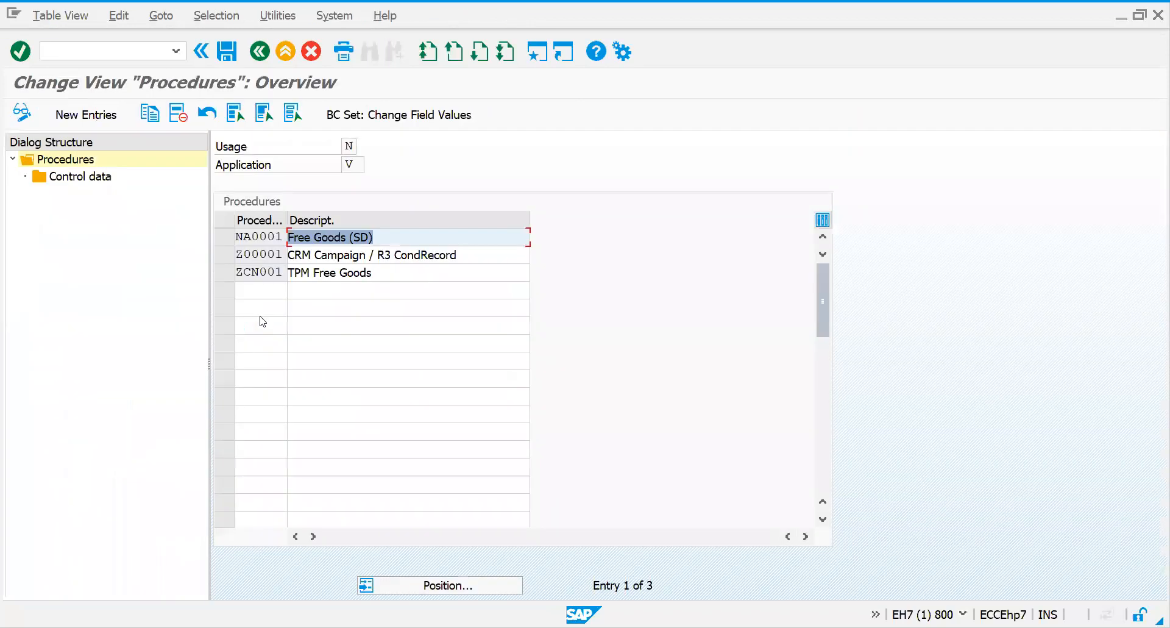
left_click(224, 237)
double_click(69, 179)
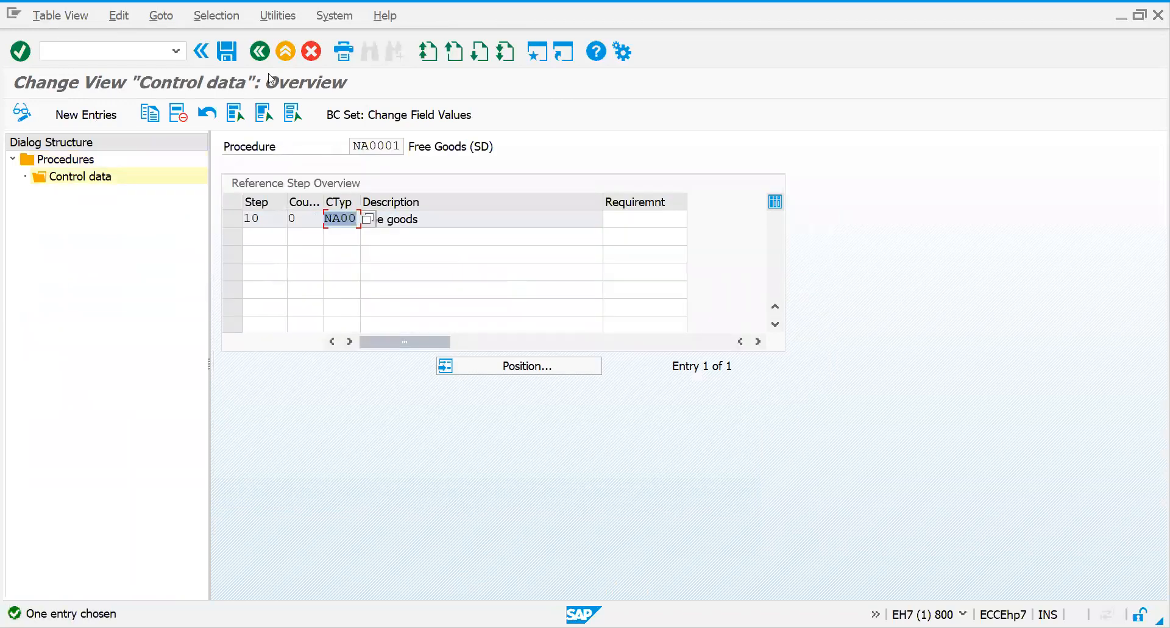
left_click(261, 53)
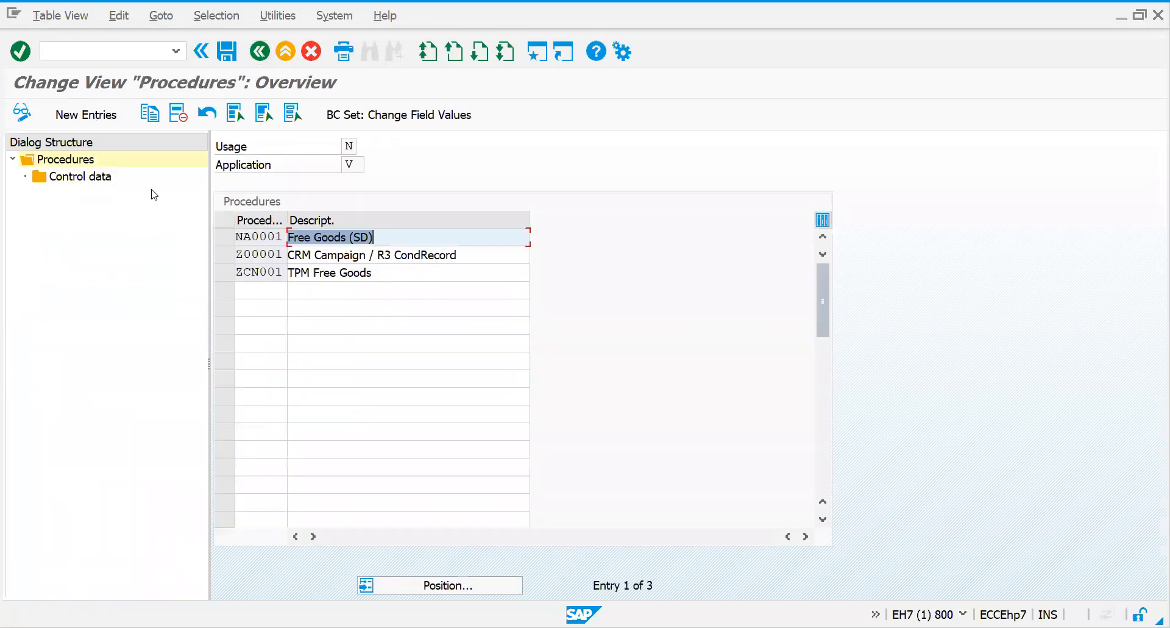
Try to add a new free goods procedure Z00001 with the description FREE GOODS TEST.
left_click(86, 114)
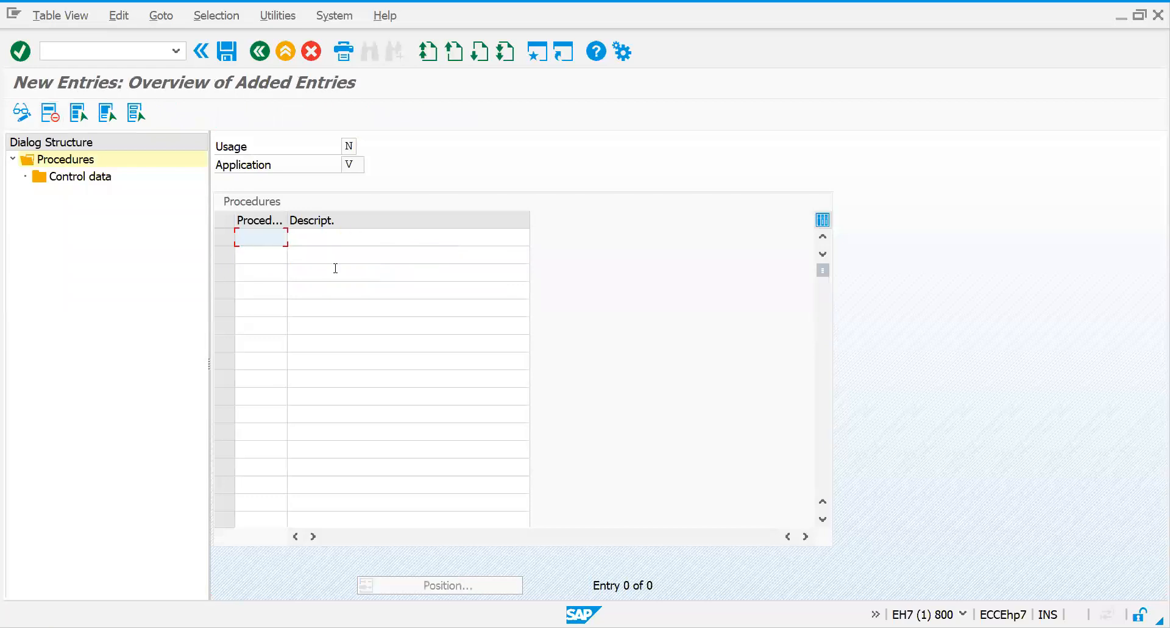
type("Z")
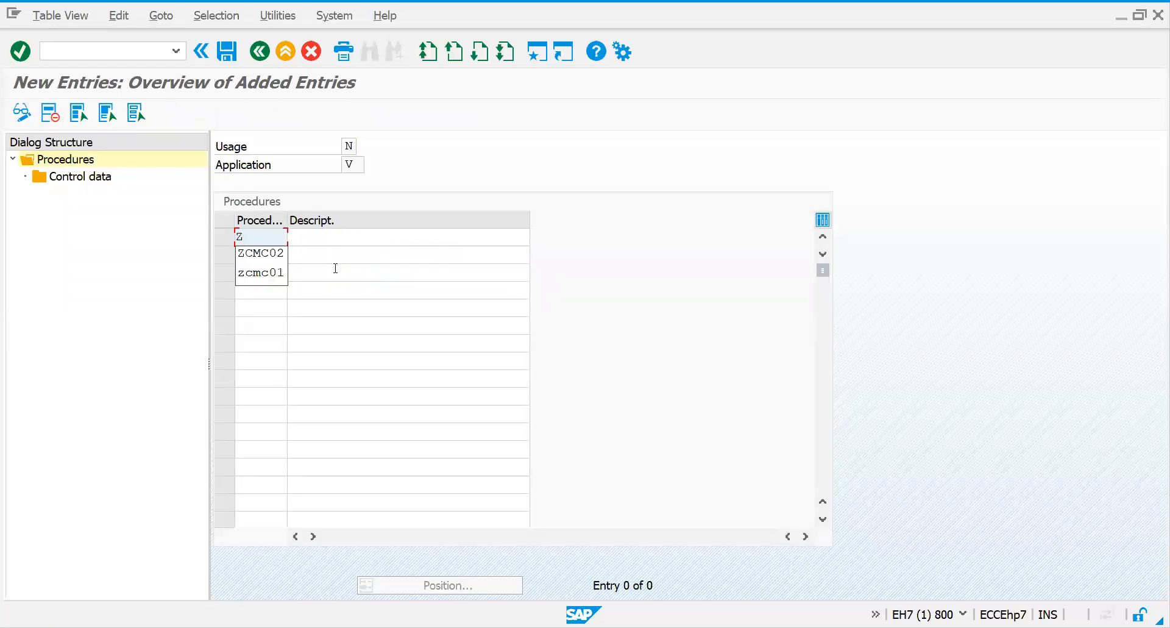
type("00001")
key("Tab")
type("FREE GOODS TEST")
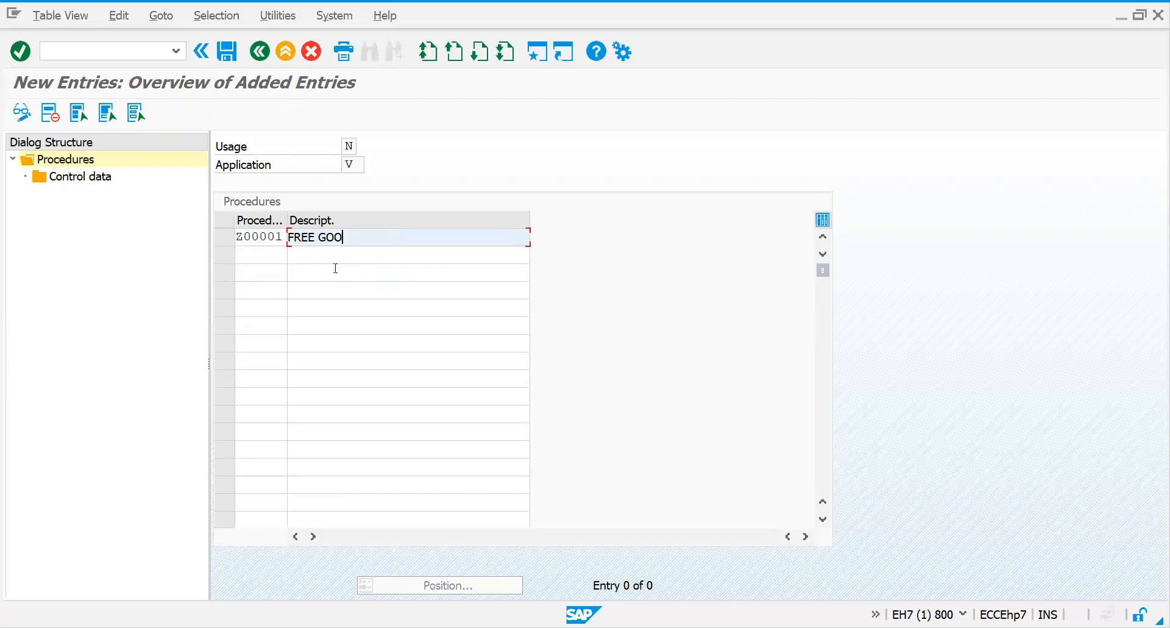
key("Return")
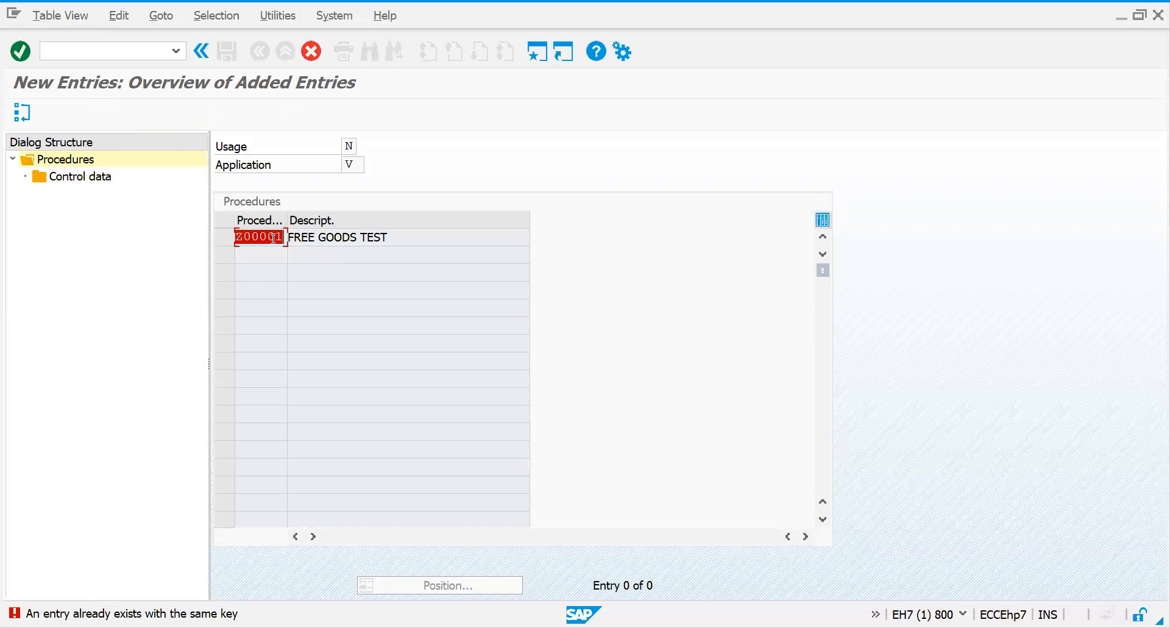
Change the key of the new FREE GOODS TEST procedure to Z00005.
left_click(275, 237)
key("Delete")
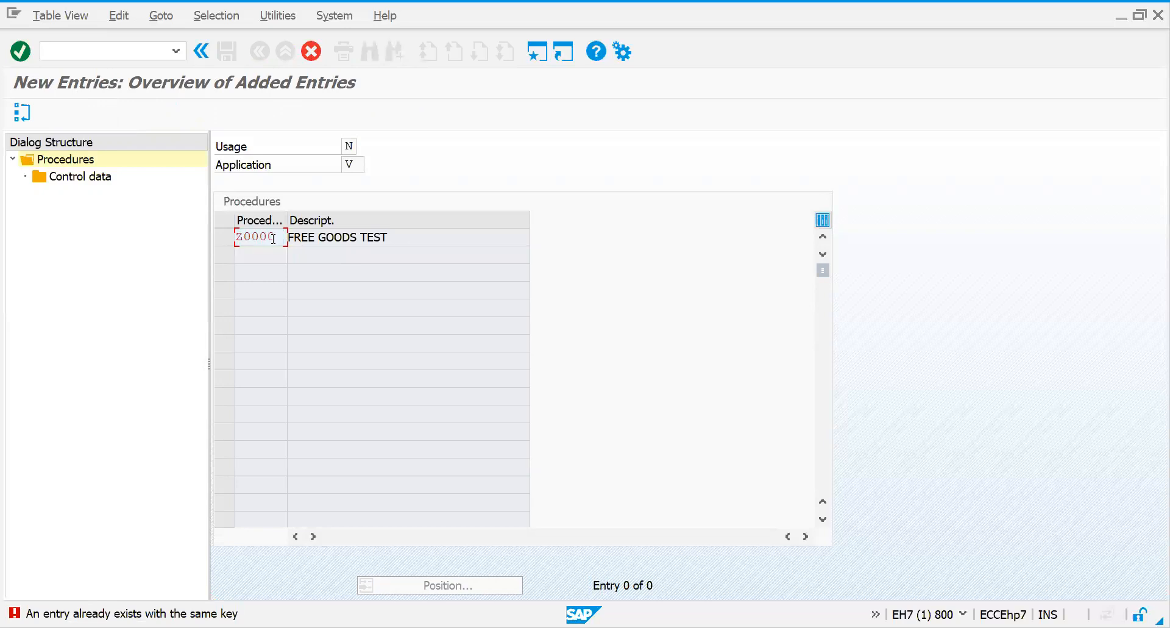
type("5")
key("Return")
Add step 10 with condition type ZC01 to the control data of procedure Z00005, without a requirement.
left_click(224, 237)
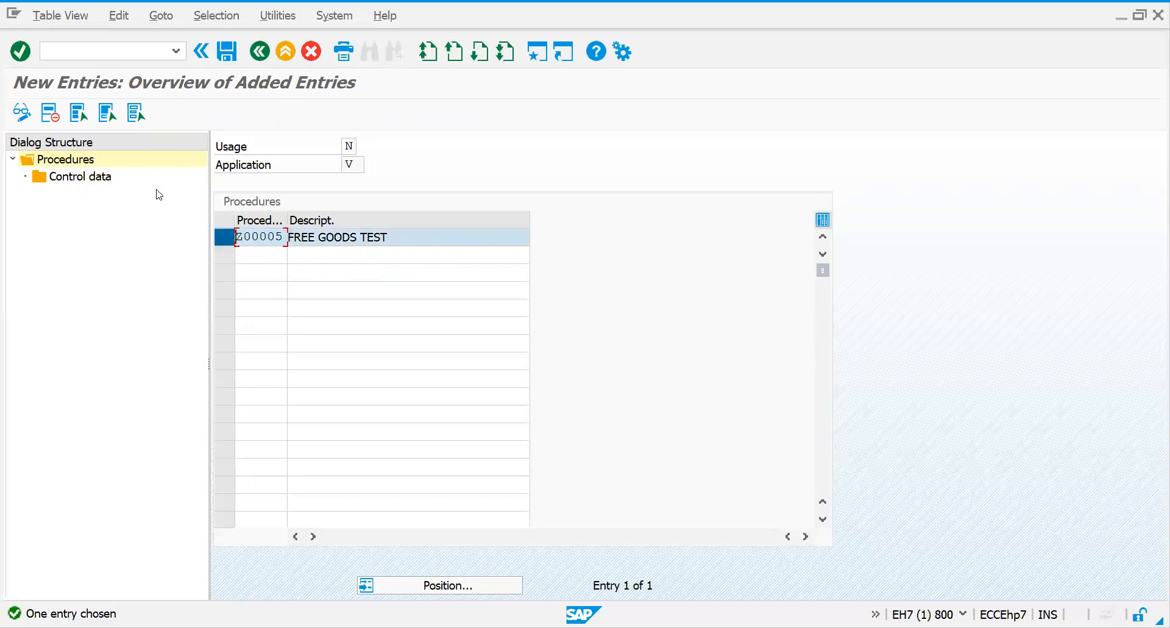
double_click(79, 178)
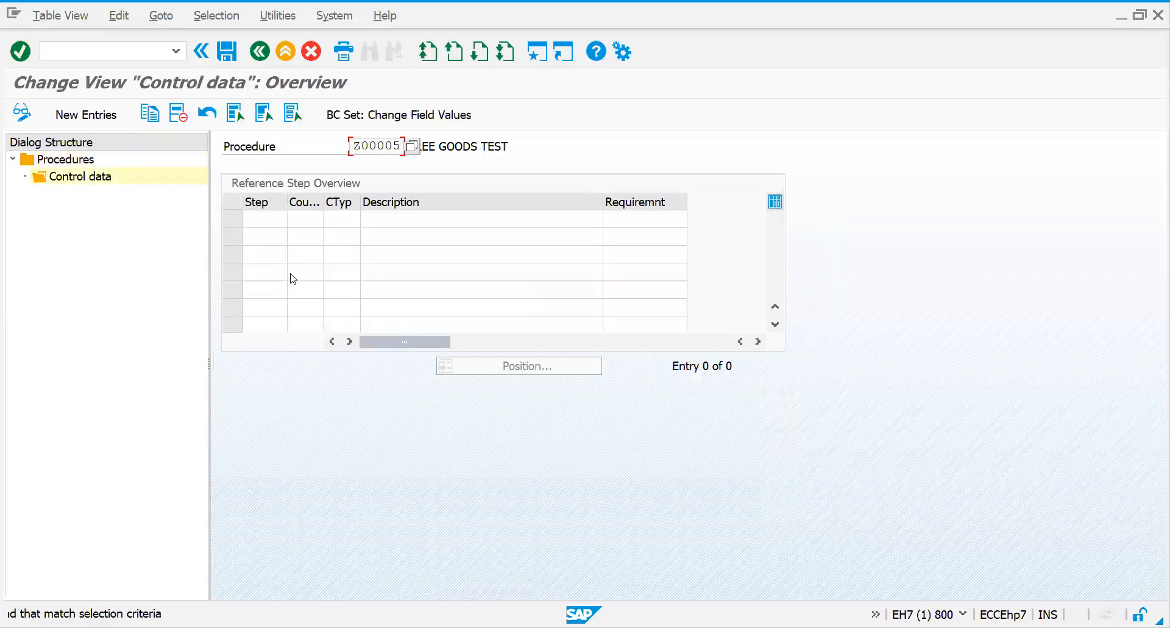
left_click(86, 115)
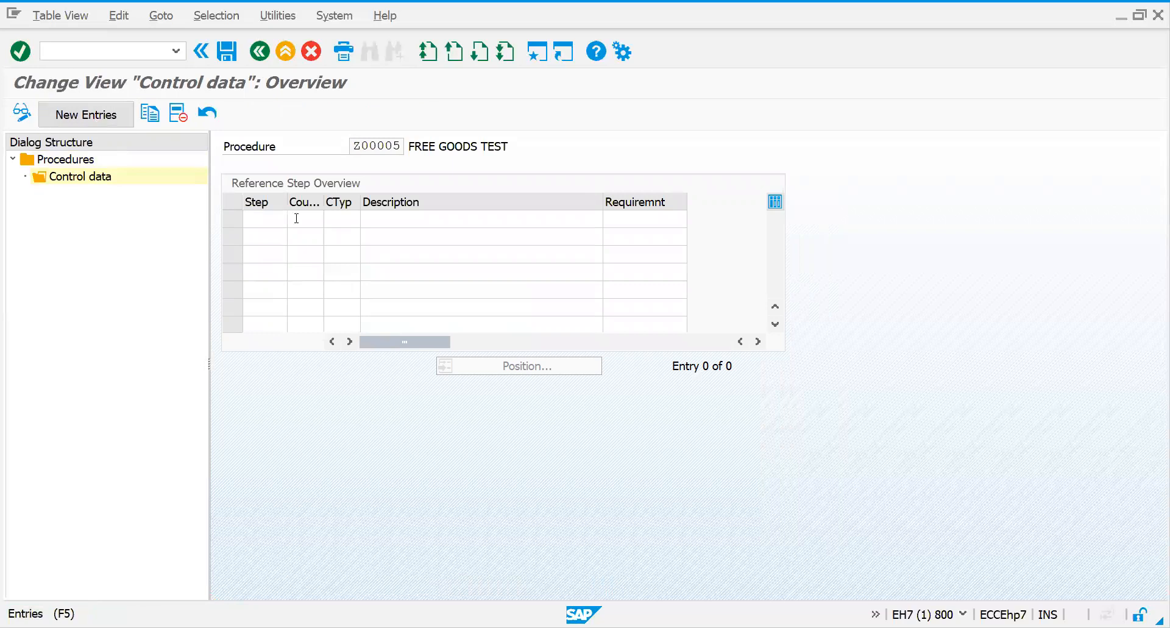
type("10")
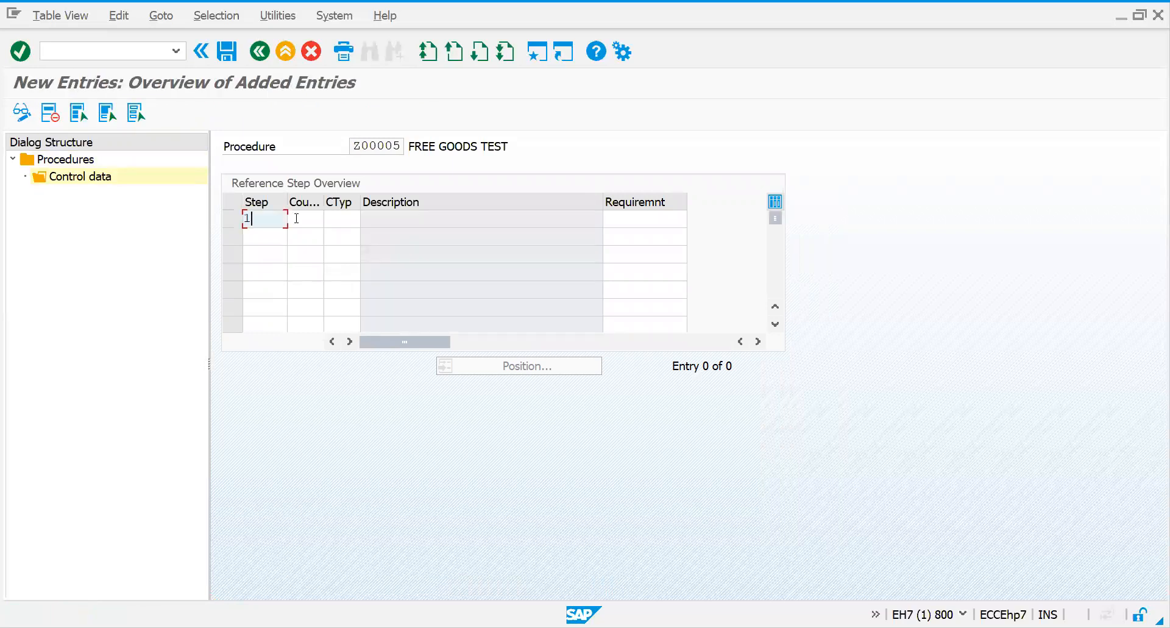
key("Tab")
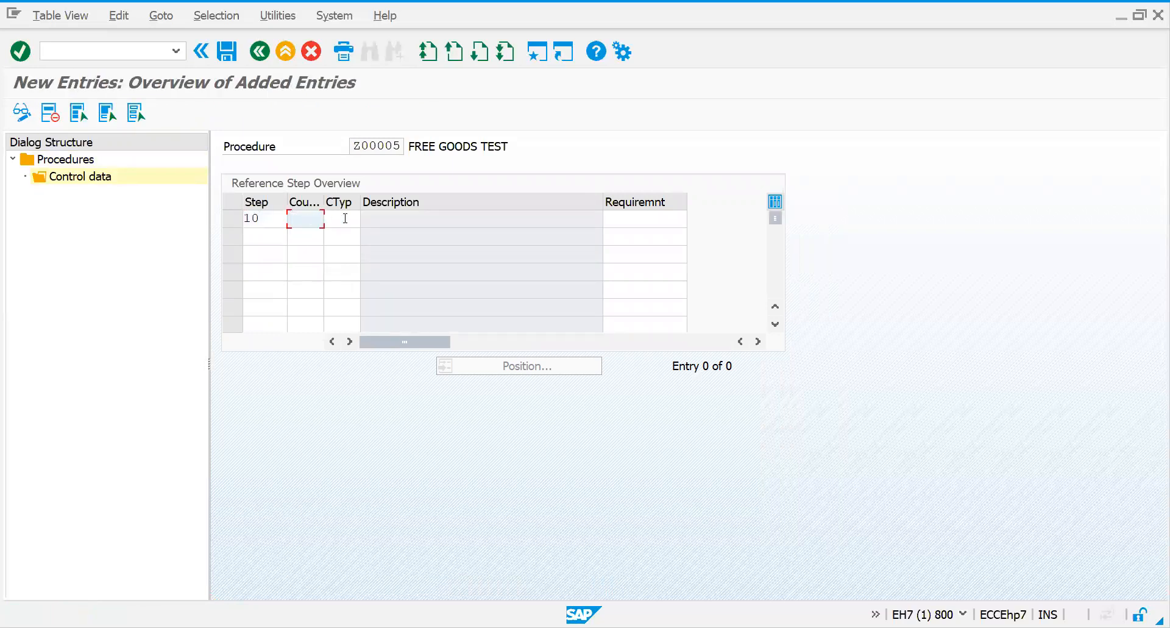
left_click(346, 218)
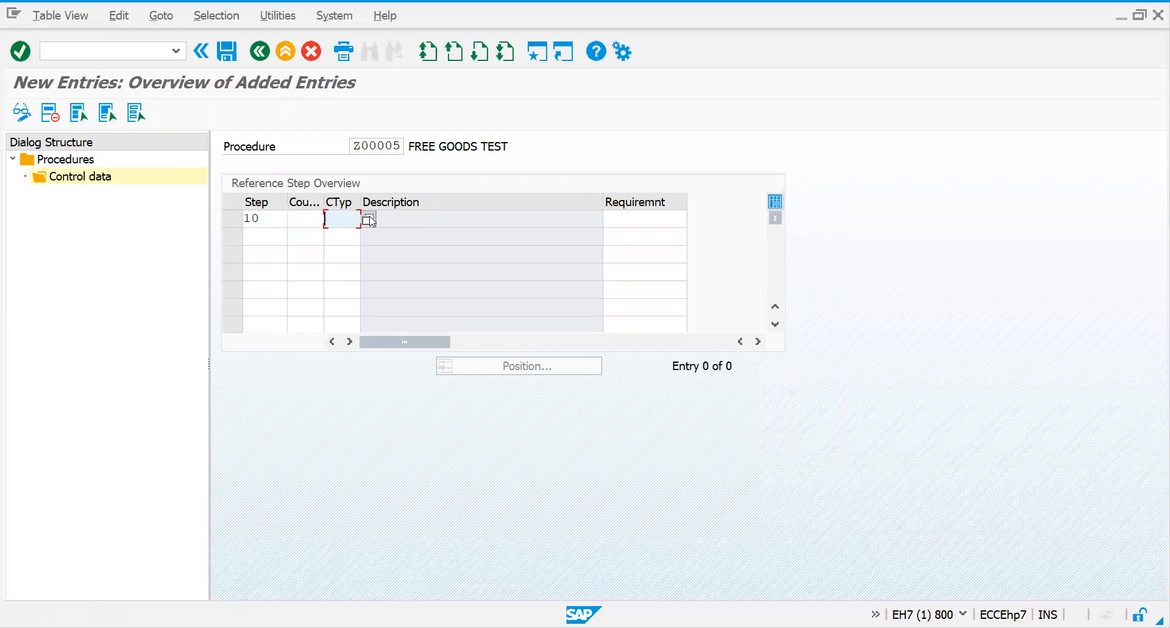
left_click(332, 202)
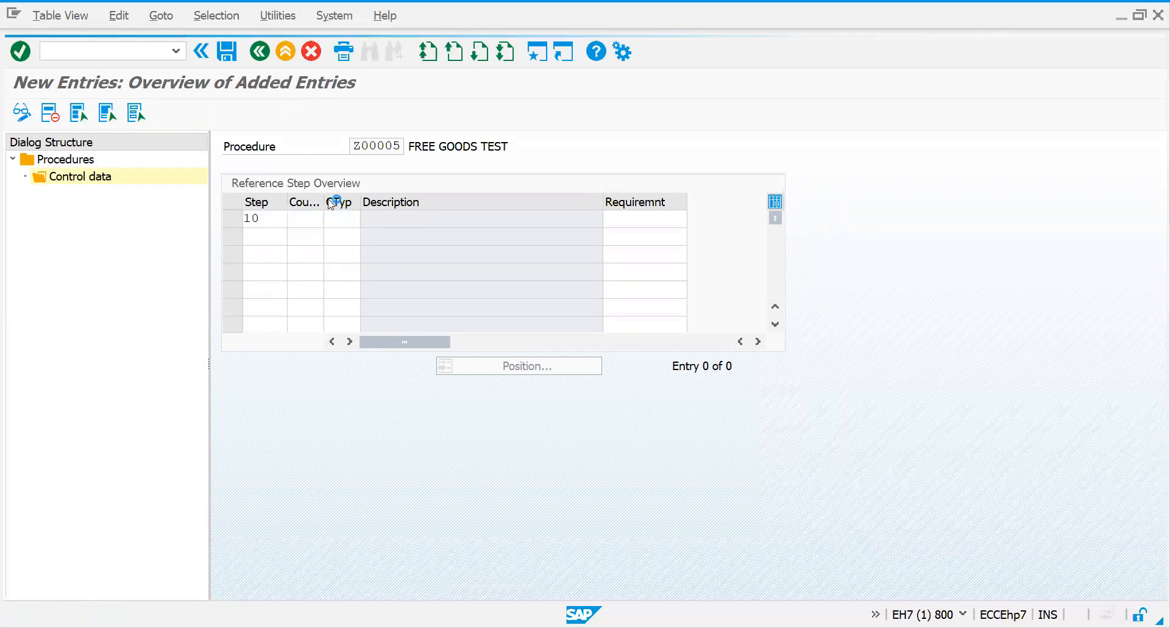
key("Return")
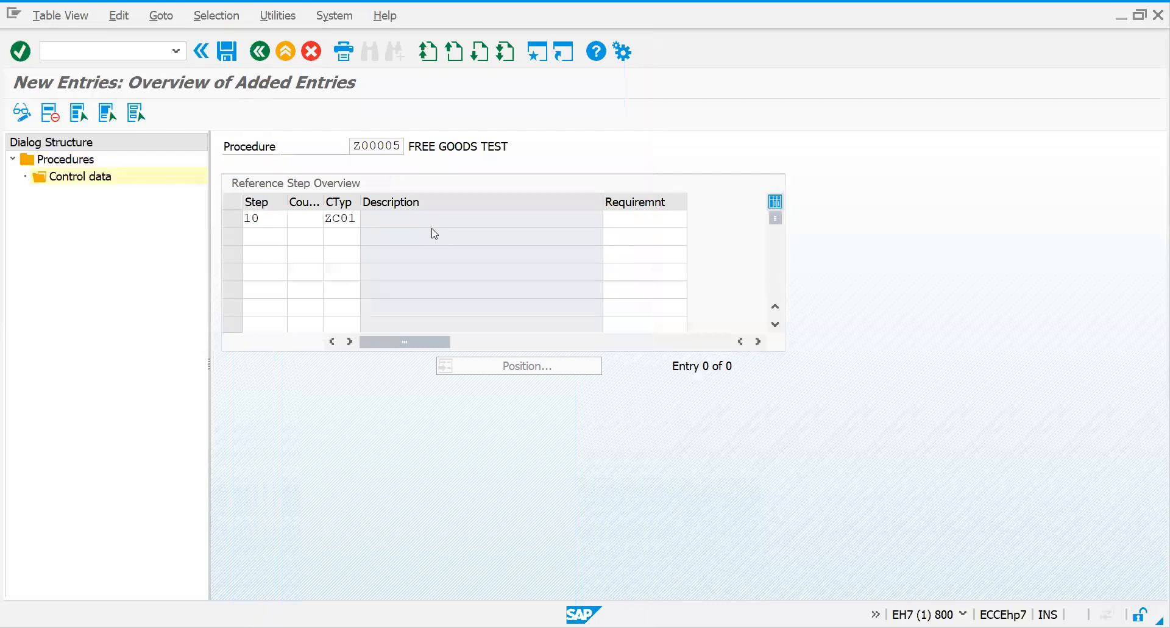
left_click(623, 218)
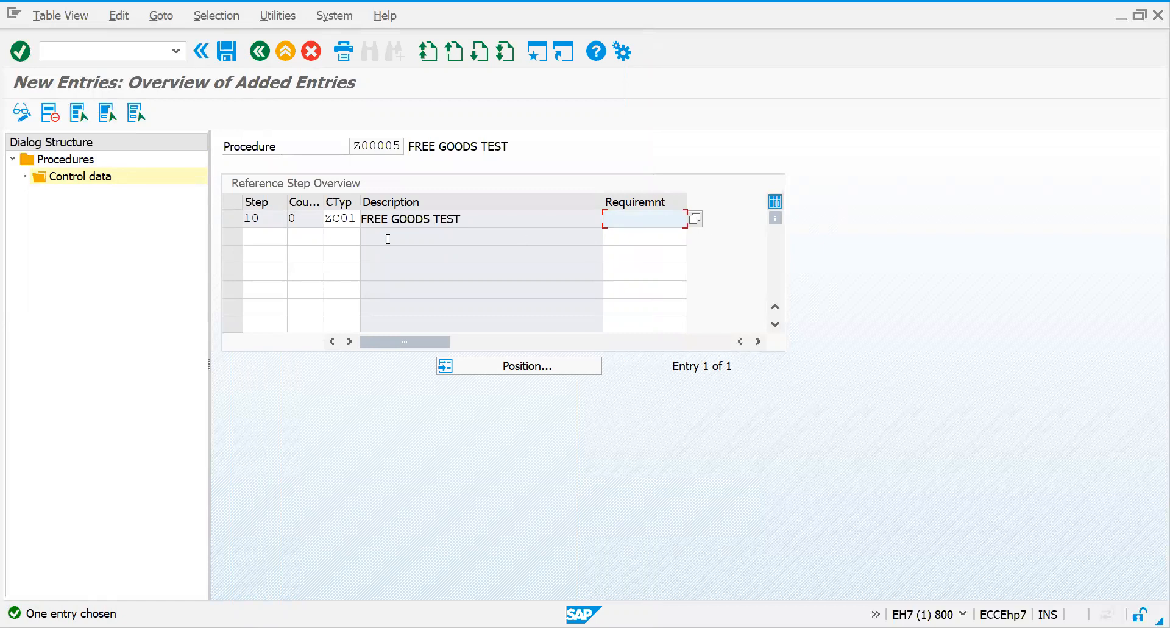
Save procedure Z00005 to the proposed SALES: DOCUMENTS customizing request and return to the implementation guide.
left_click(233, 220)
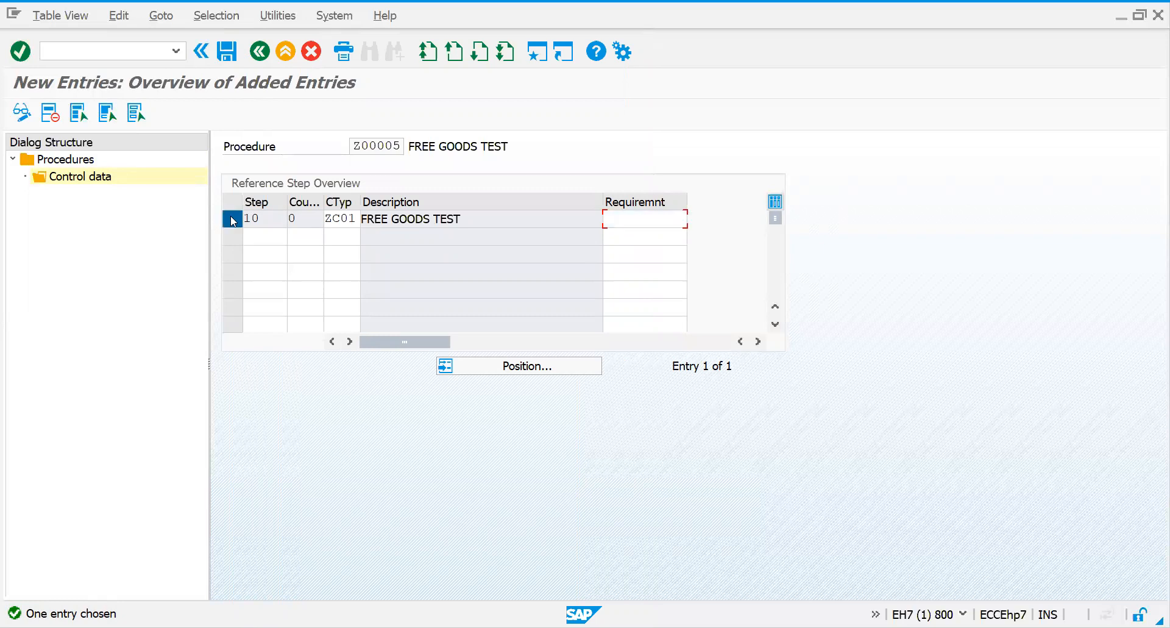
left_click(226, 56)
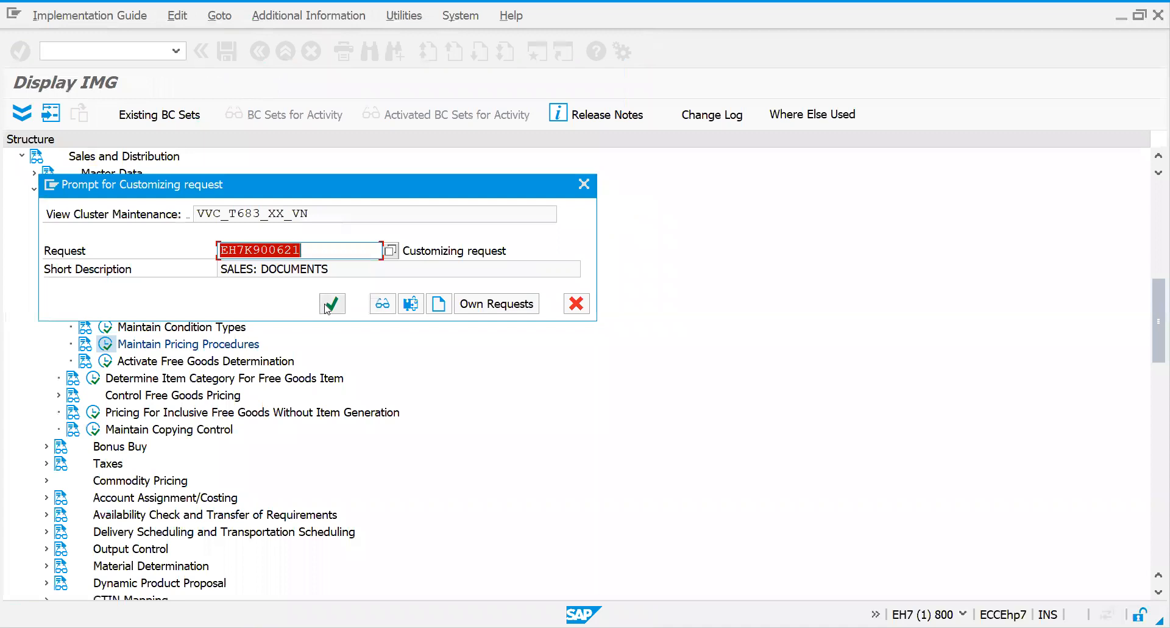
left_click(327, 308)
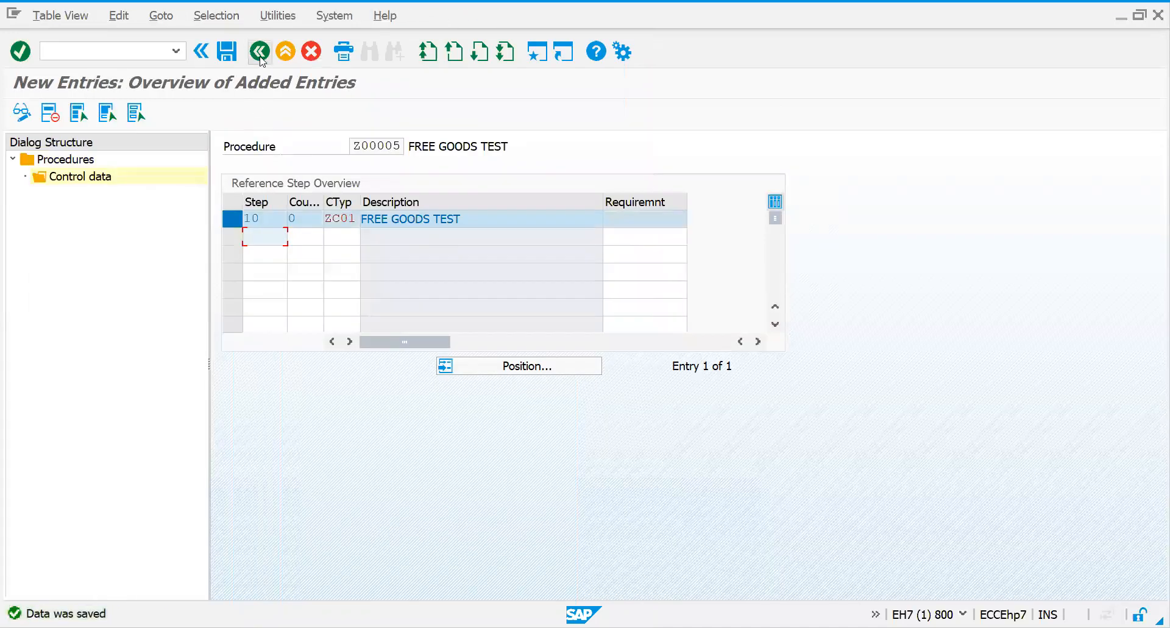
left_click(259, 54)
left_click(260, 55)
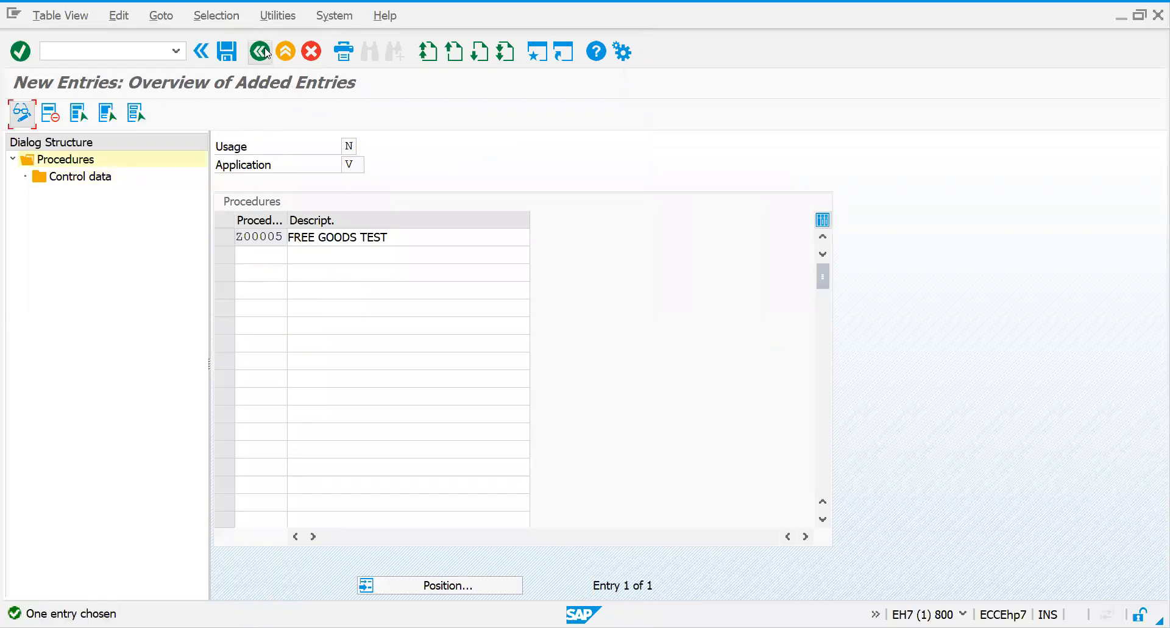
left_click(272, 56)
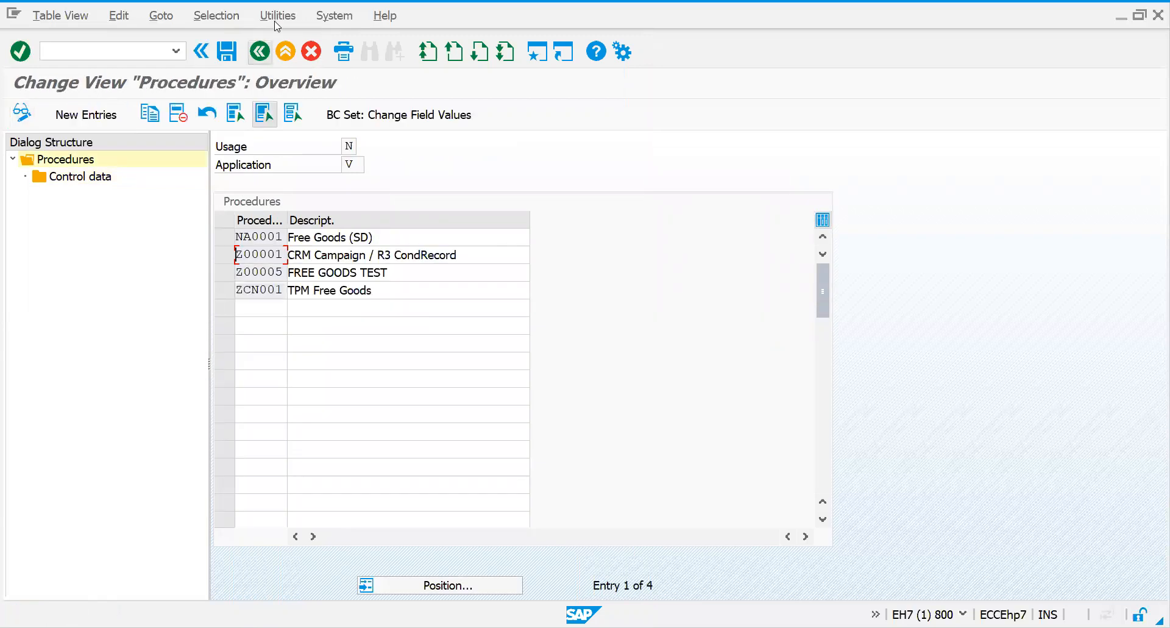
left_click(261, 55)
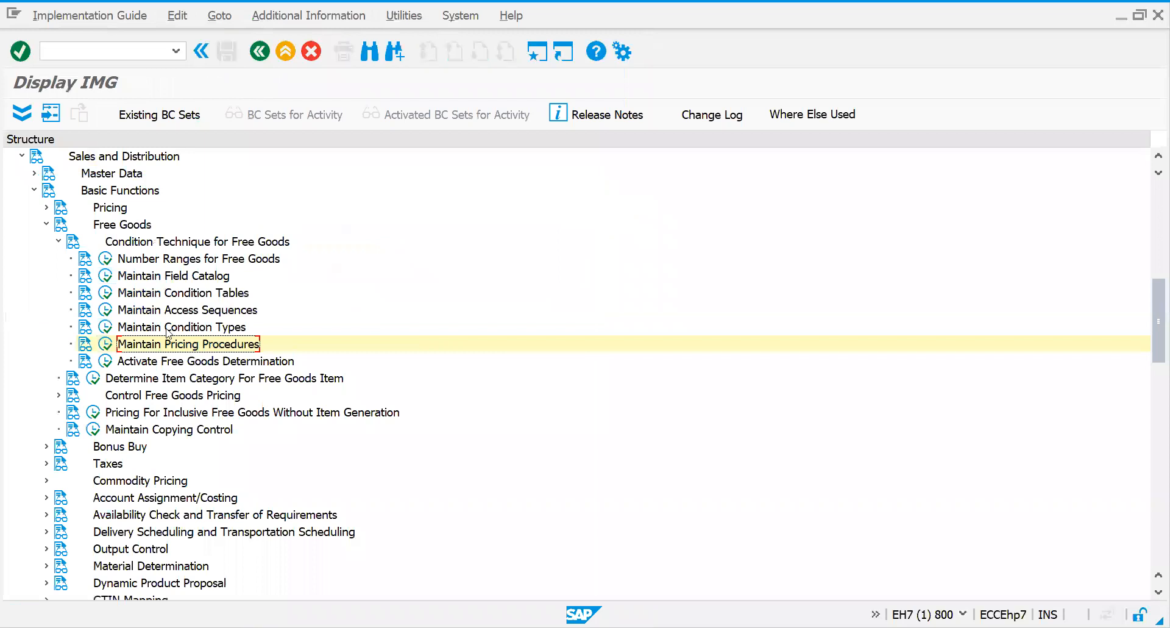